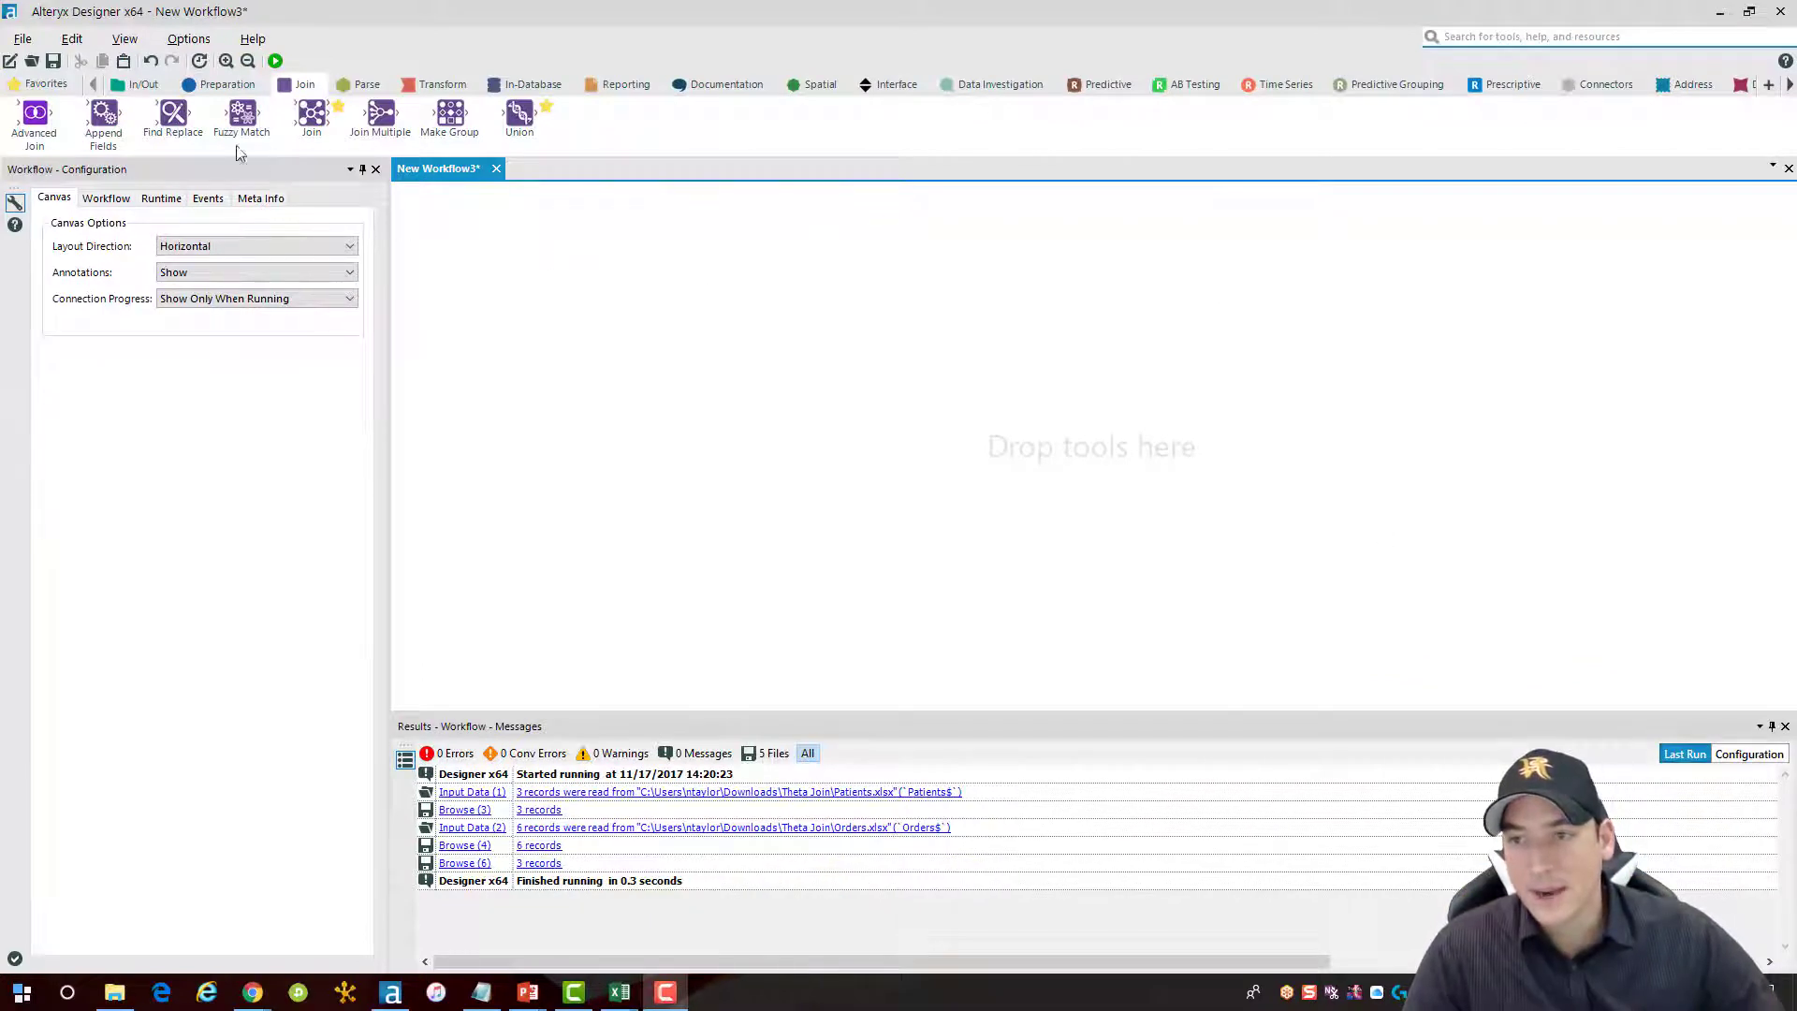
- Place two Input Data tools on the canvas, one above the other
click(143, 86)
drag(241, 117, 505, 264)
drag(241, 117, 505, 386)
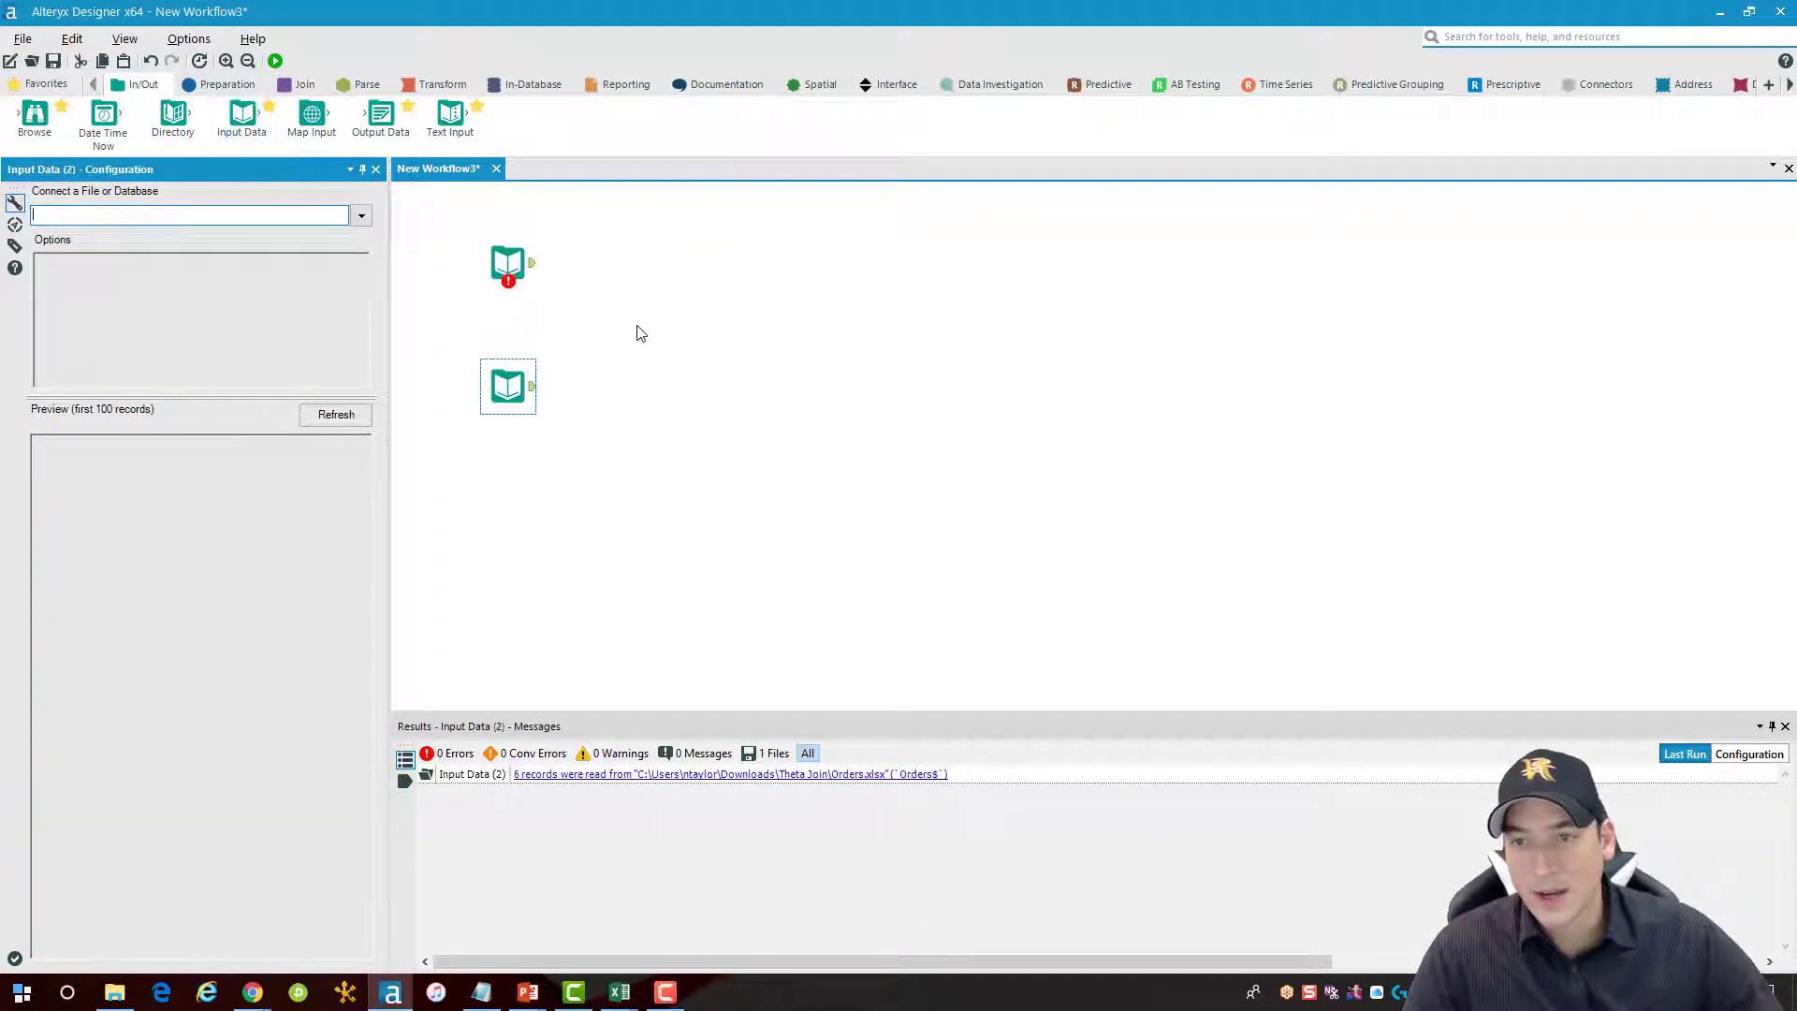
- Zoom in on the canvas to enlarge both Input Data tools
mouse_move(735, 301)
click(852, 300)
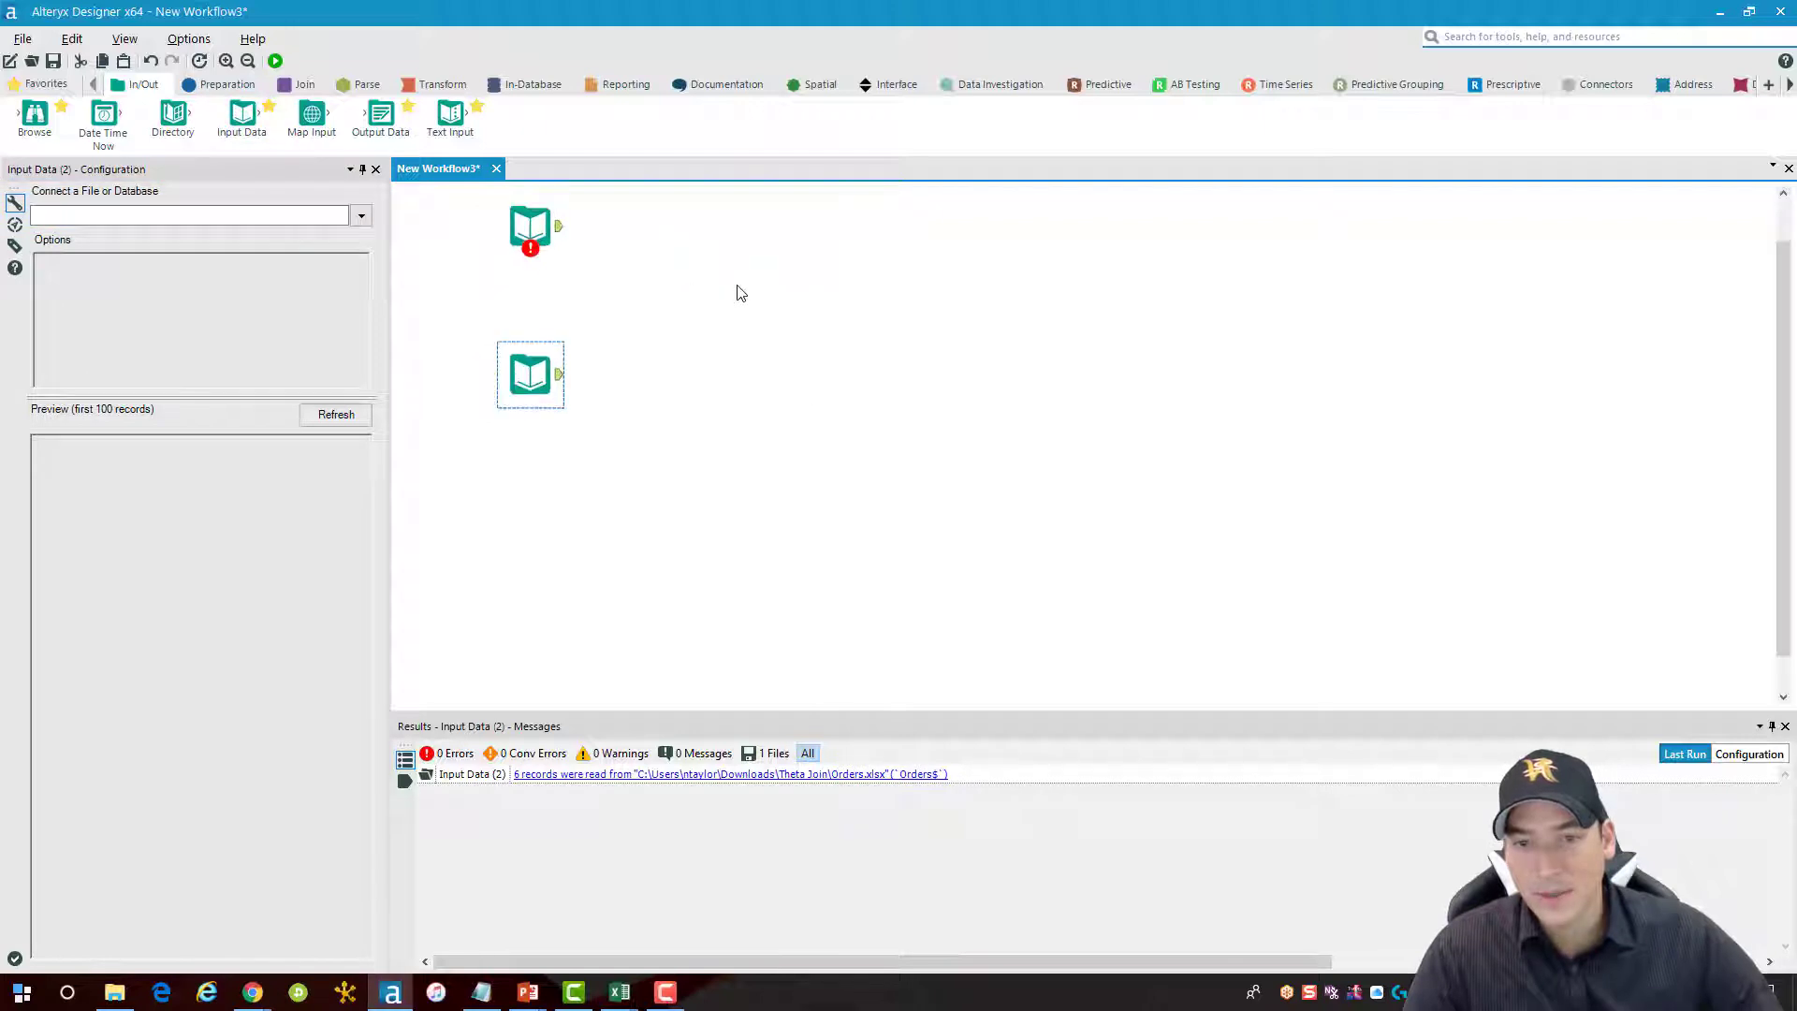
right_click(736, 288)
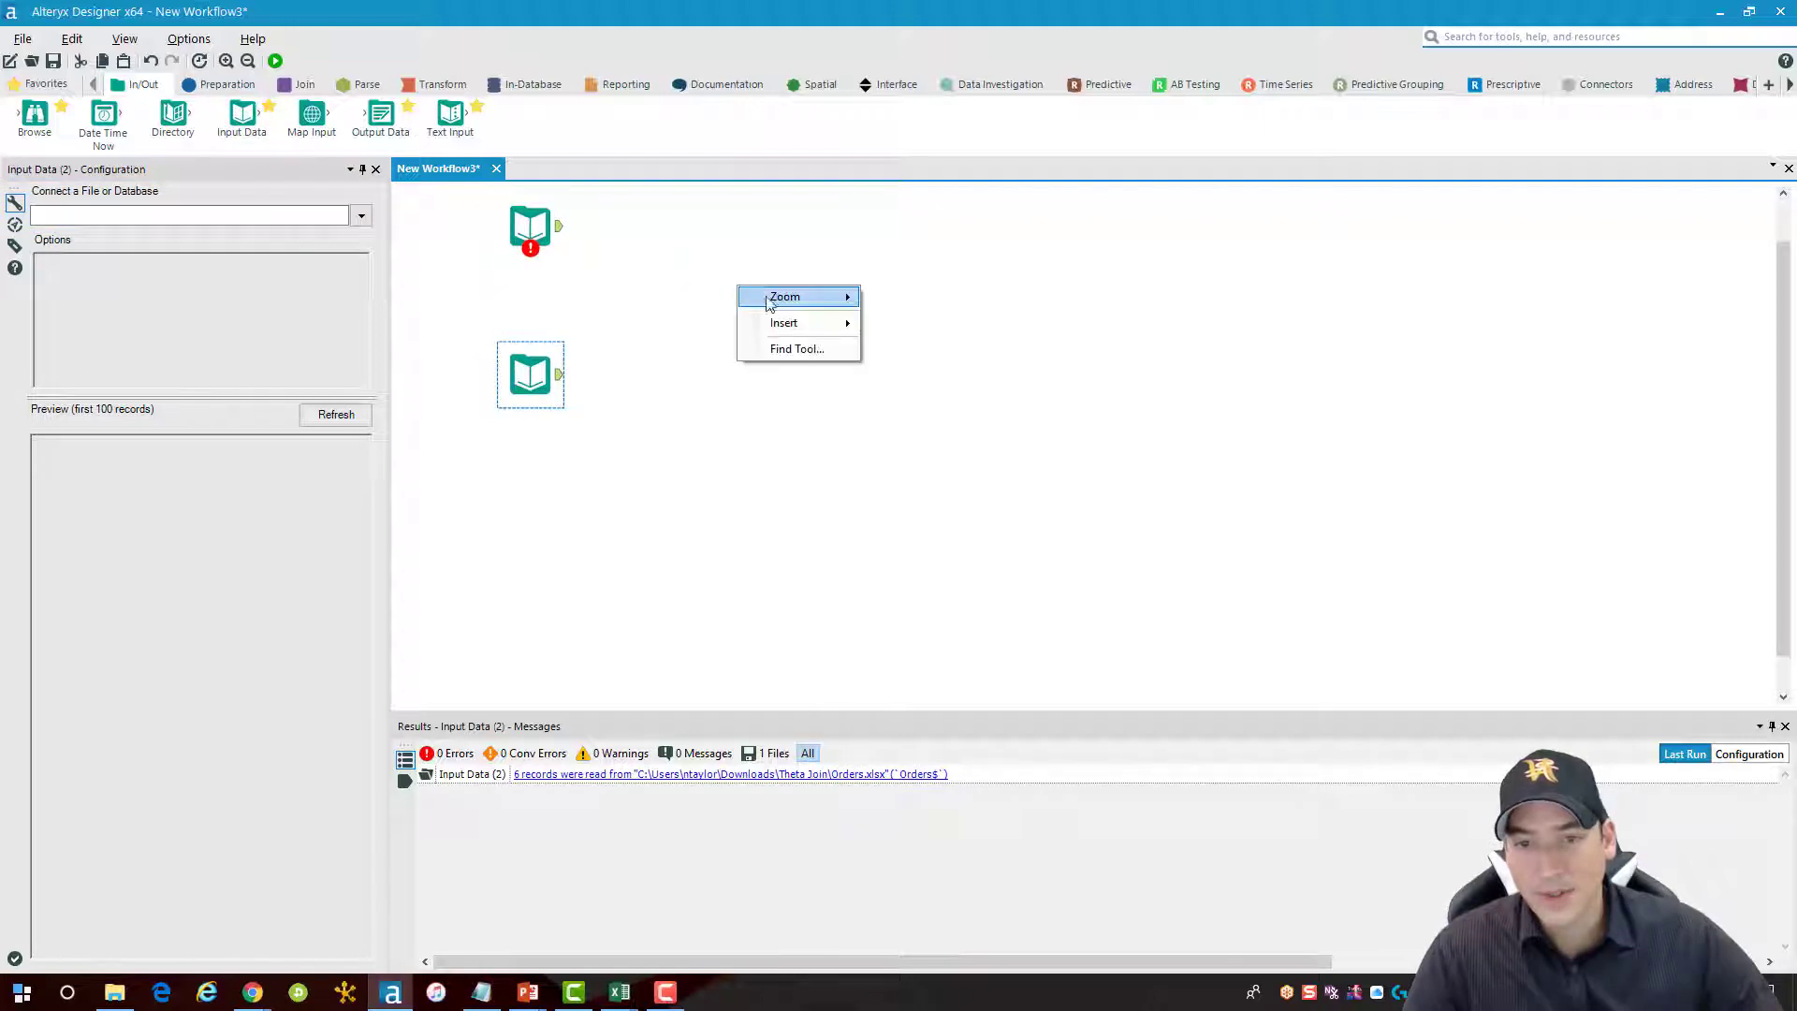
mouse_move(843, 297)
click(901, 298)
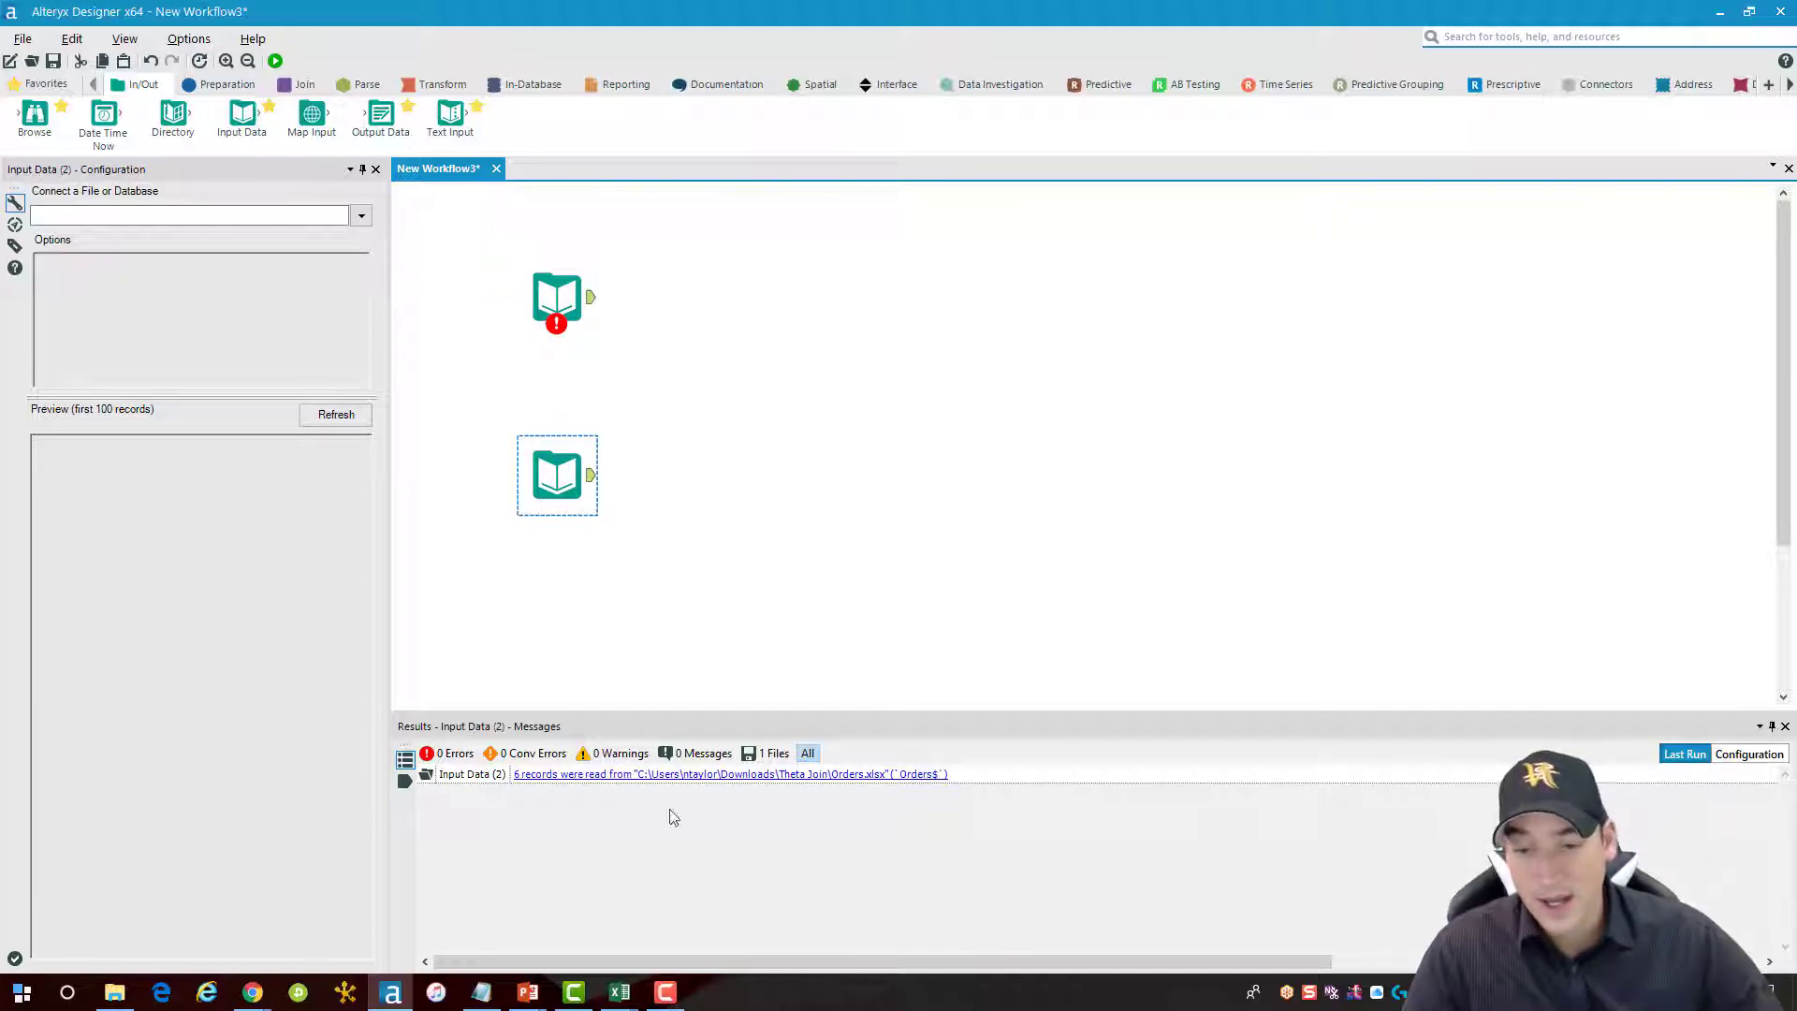
click(622, 990)
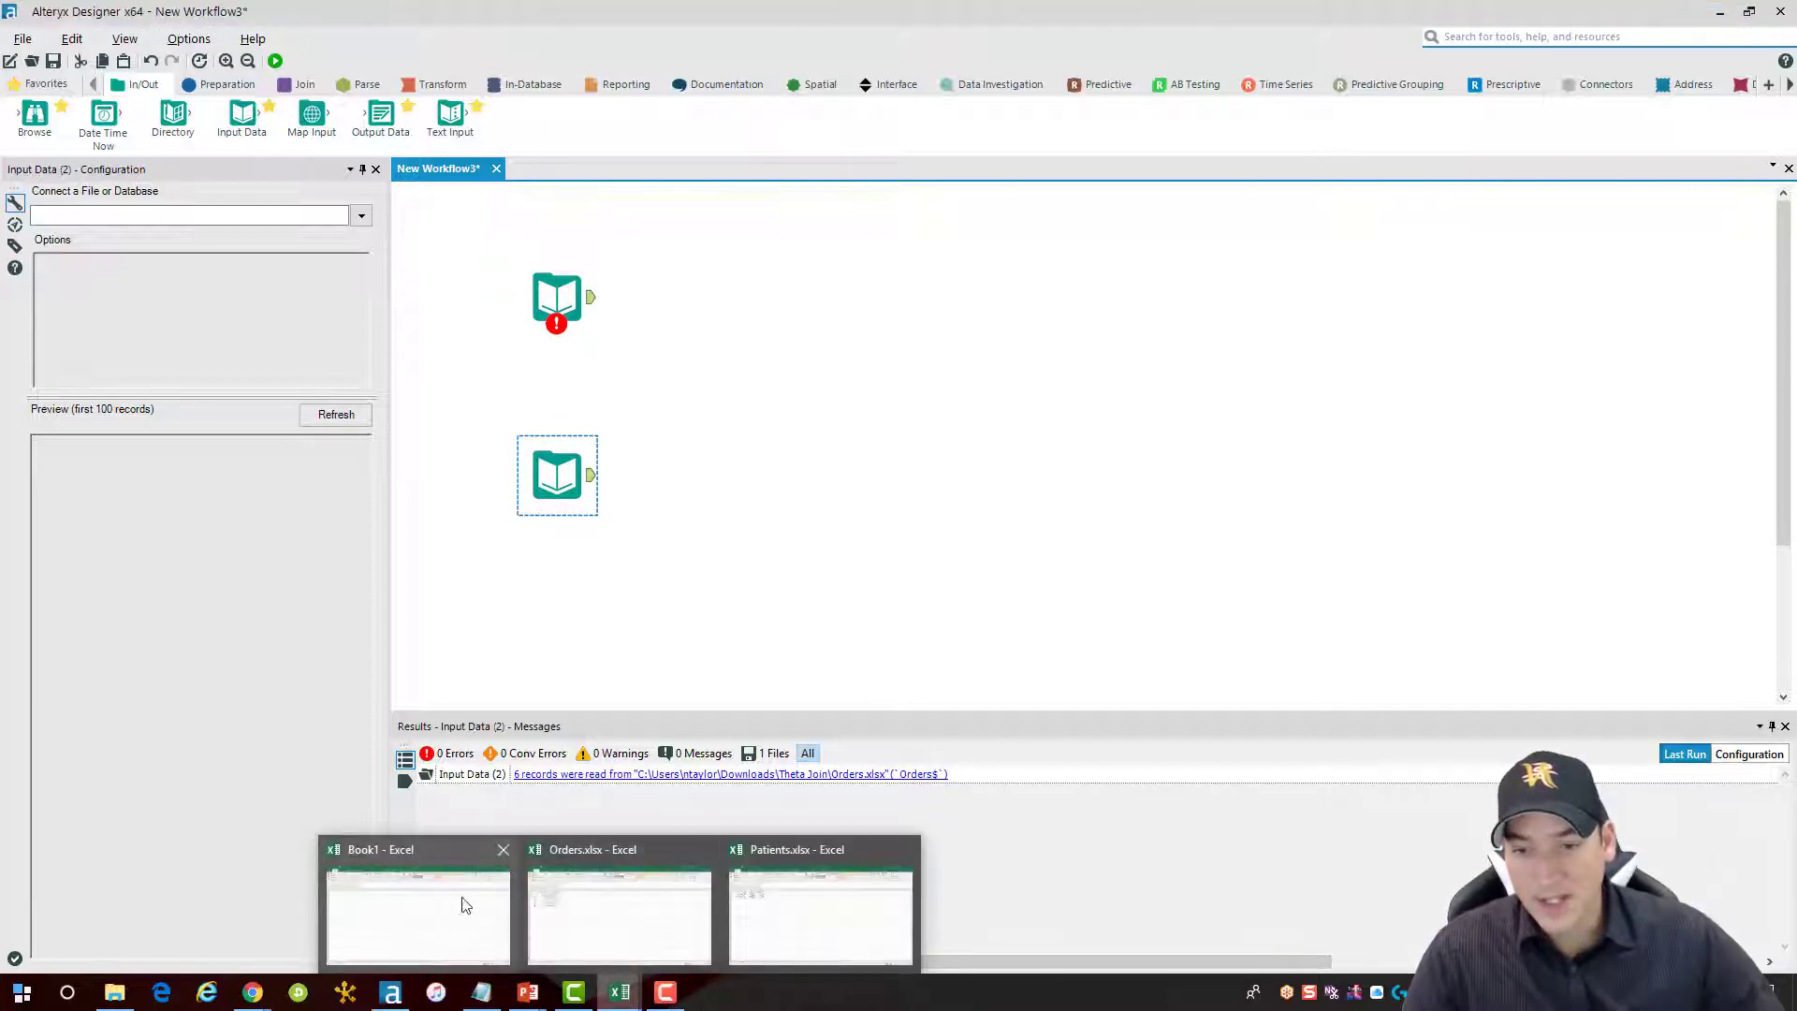
- Bring up Patients.xlsx and select the admit and discharge dates in C2:D4
click(800, 906)
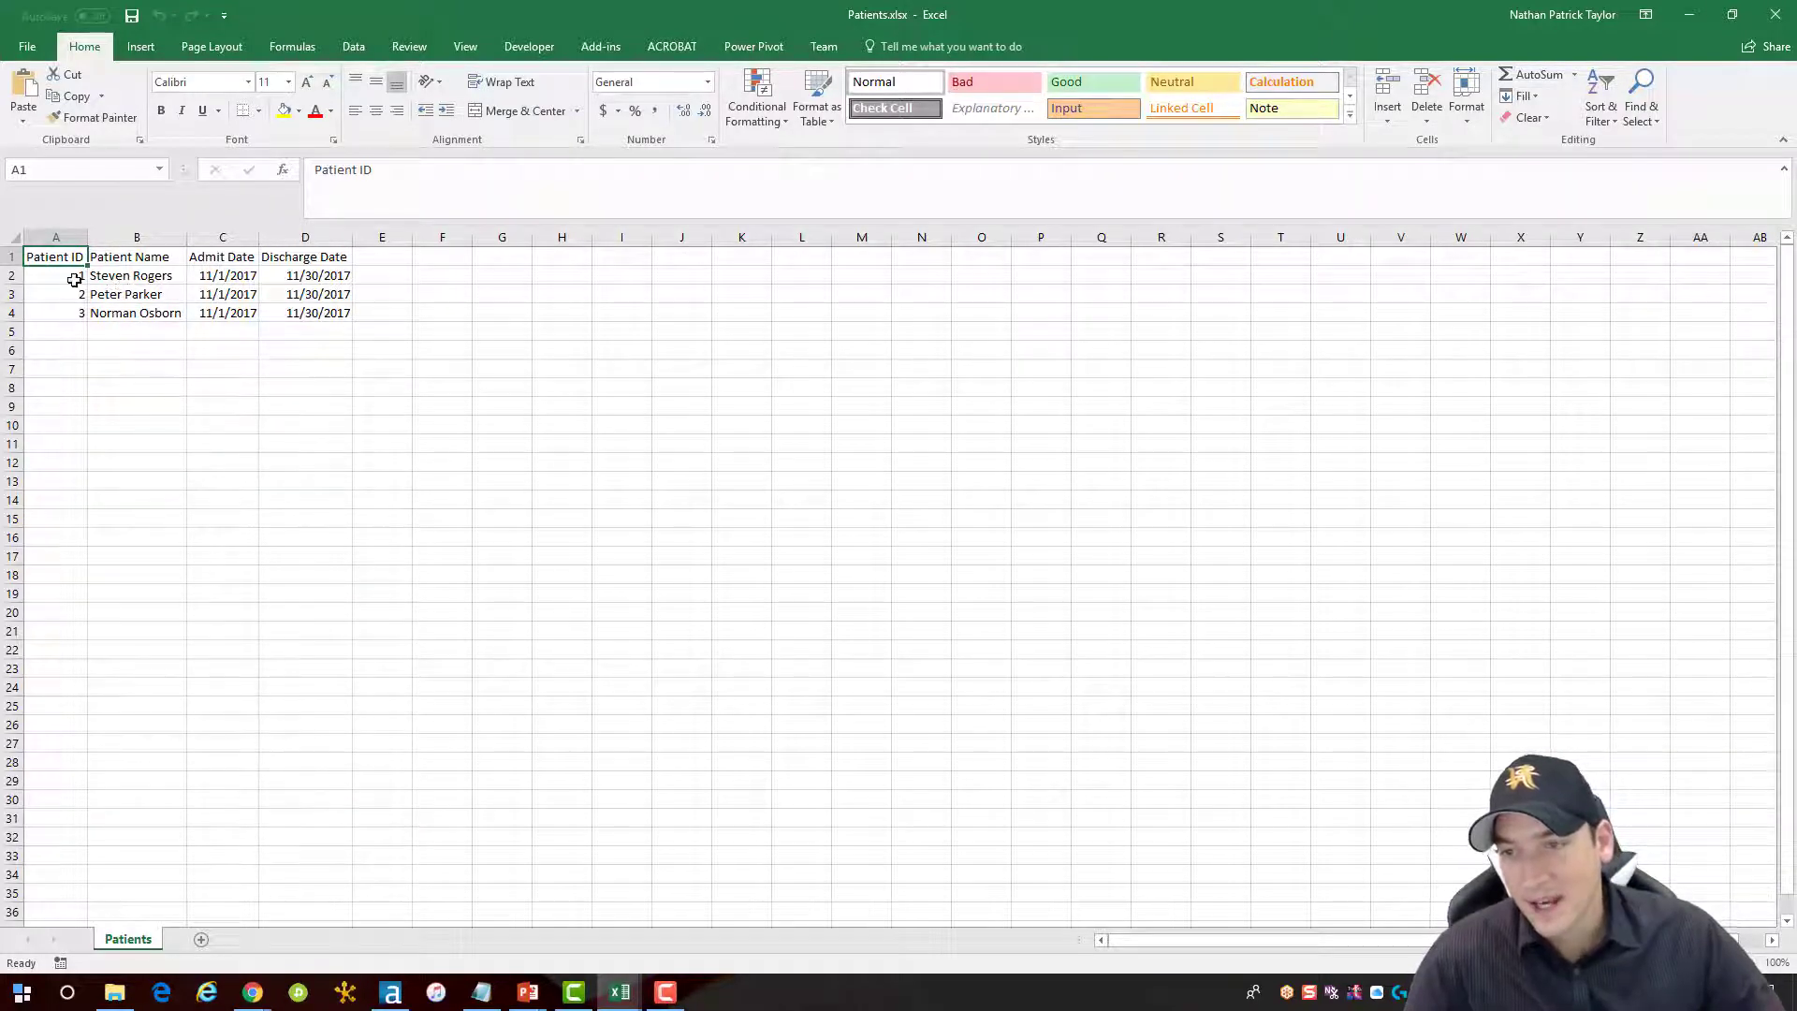
drag(222, 278, 327, 314)
click(233, 277)
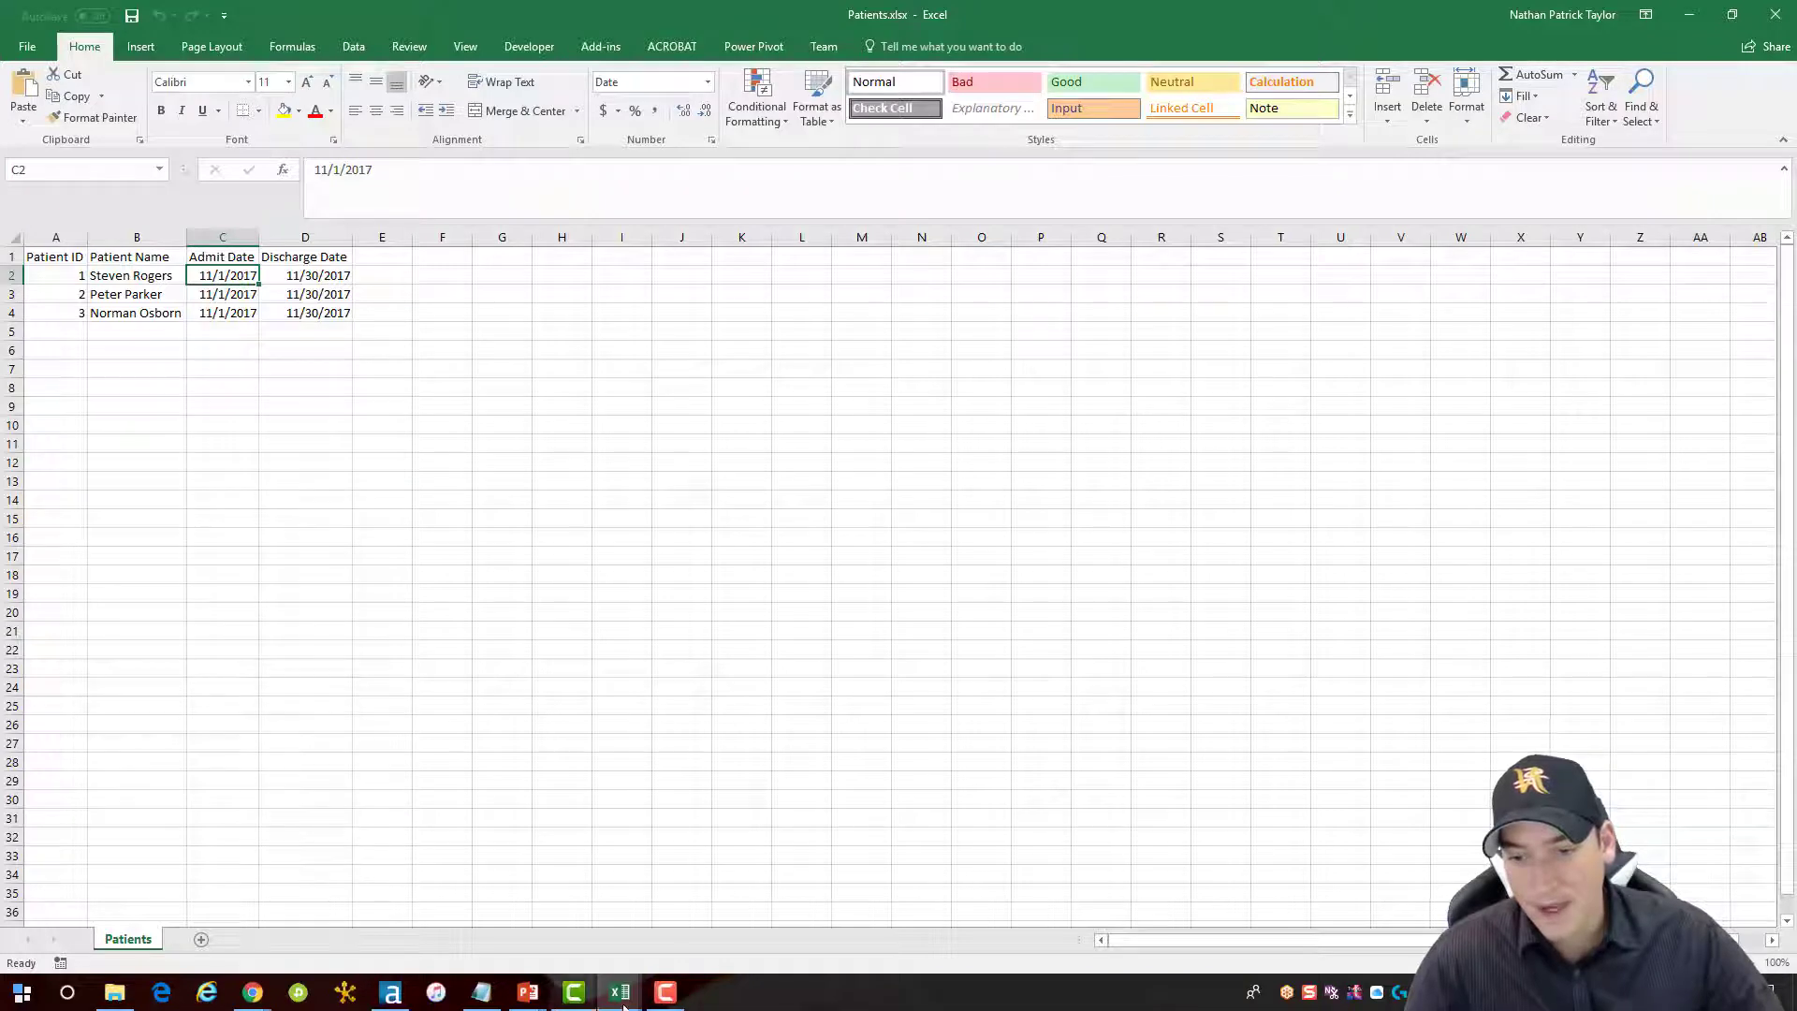
- In Orders.xlsx, review the Patient ID, Order ID and date columns, noting 11/17/2017 orders 100, 103, 105
click(617, 960)
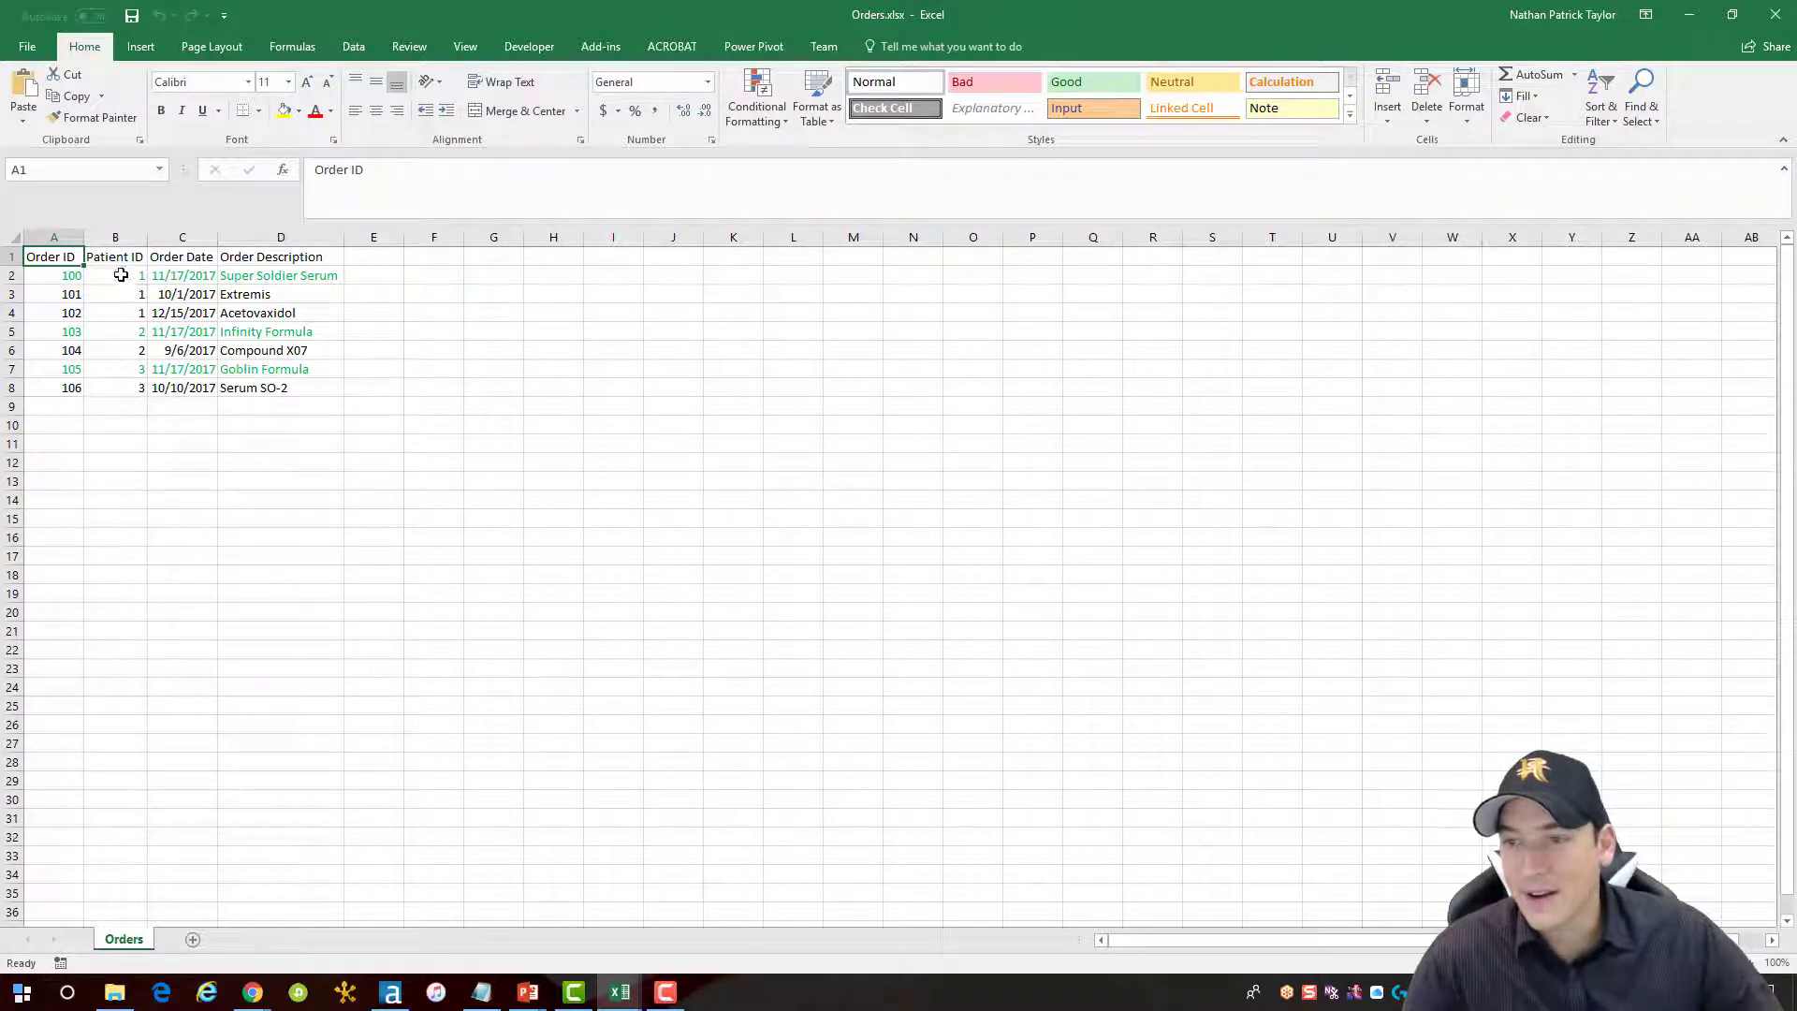
drag(121, 274, 112, 386)
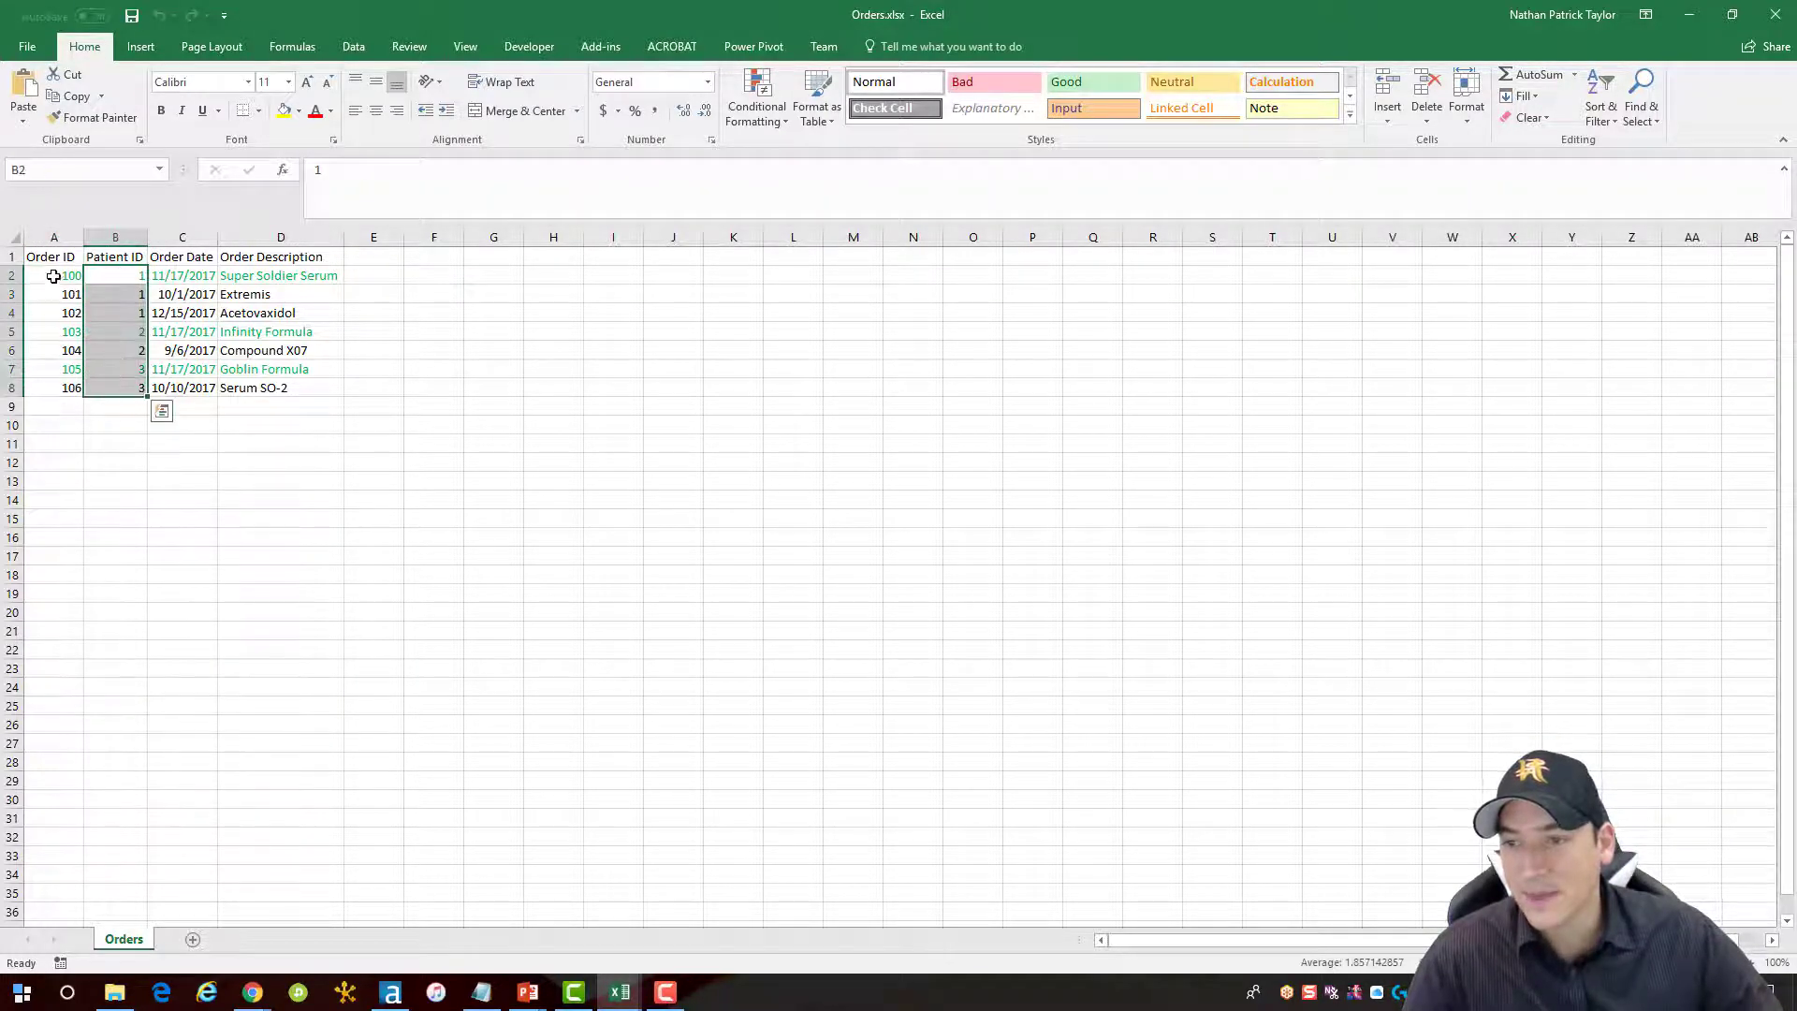
drag(52, 275, 67, 388)
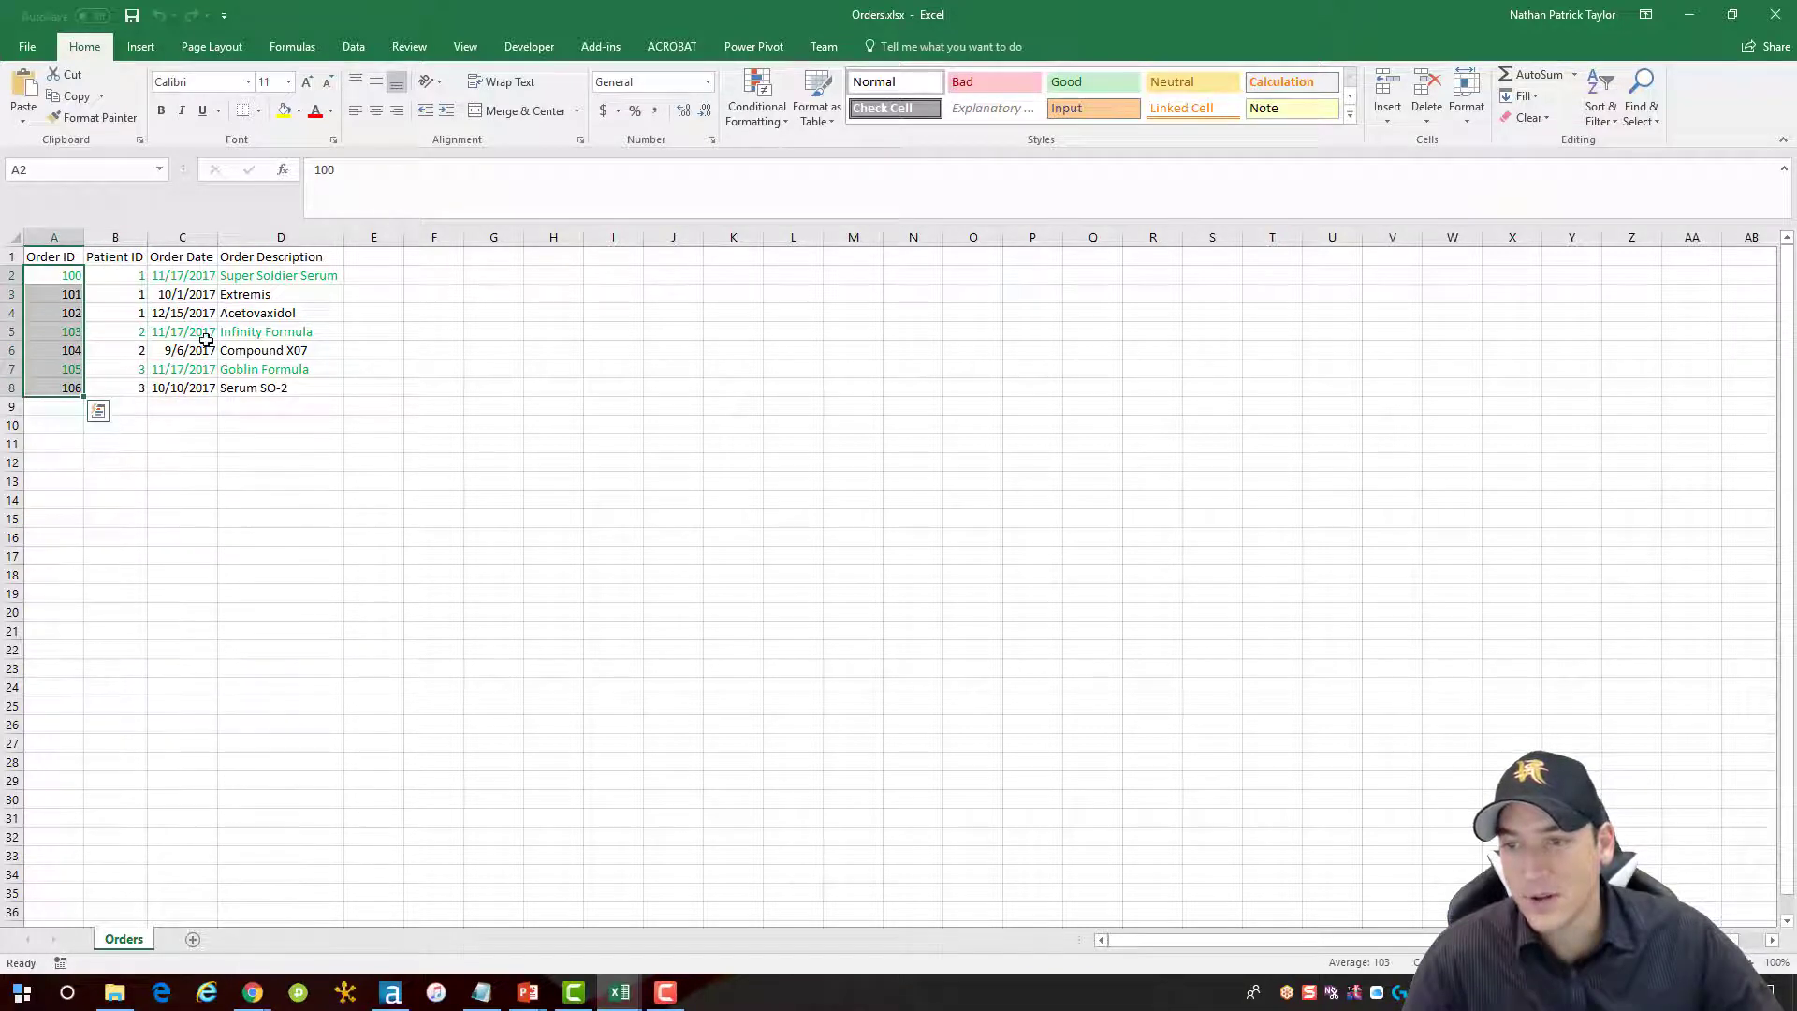
drag(187, 276, 191, 389)
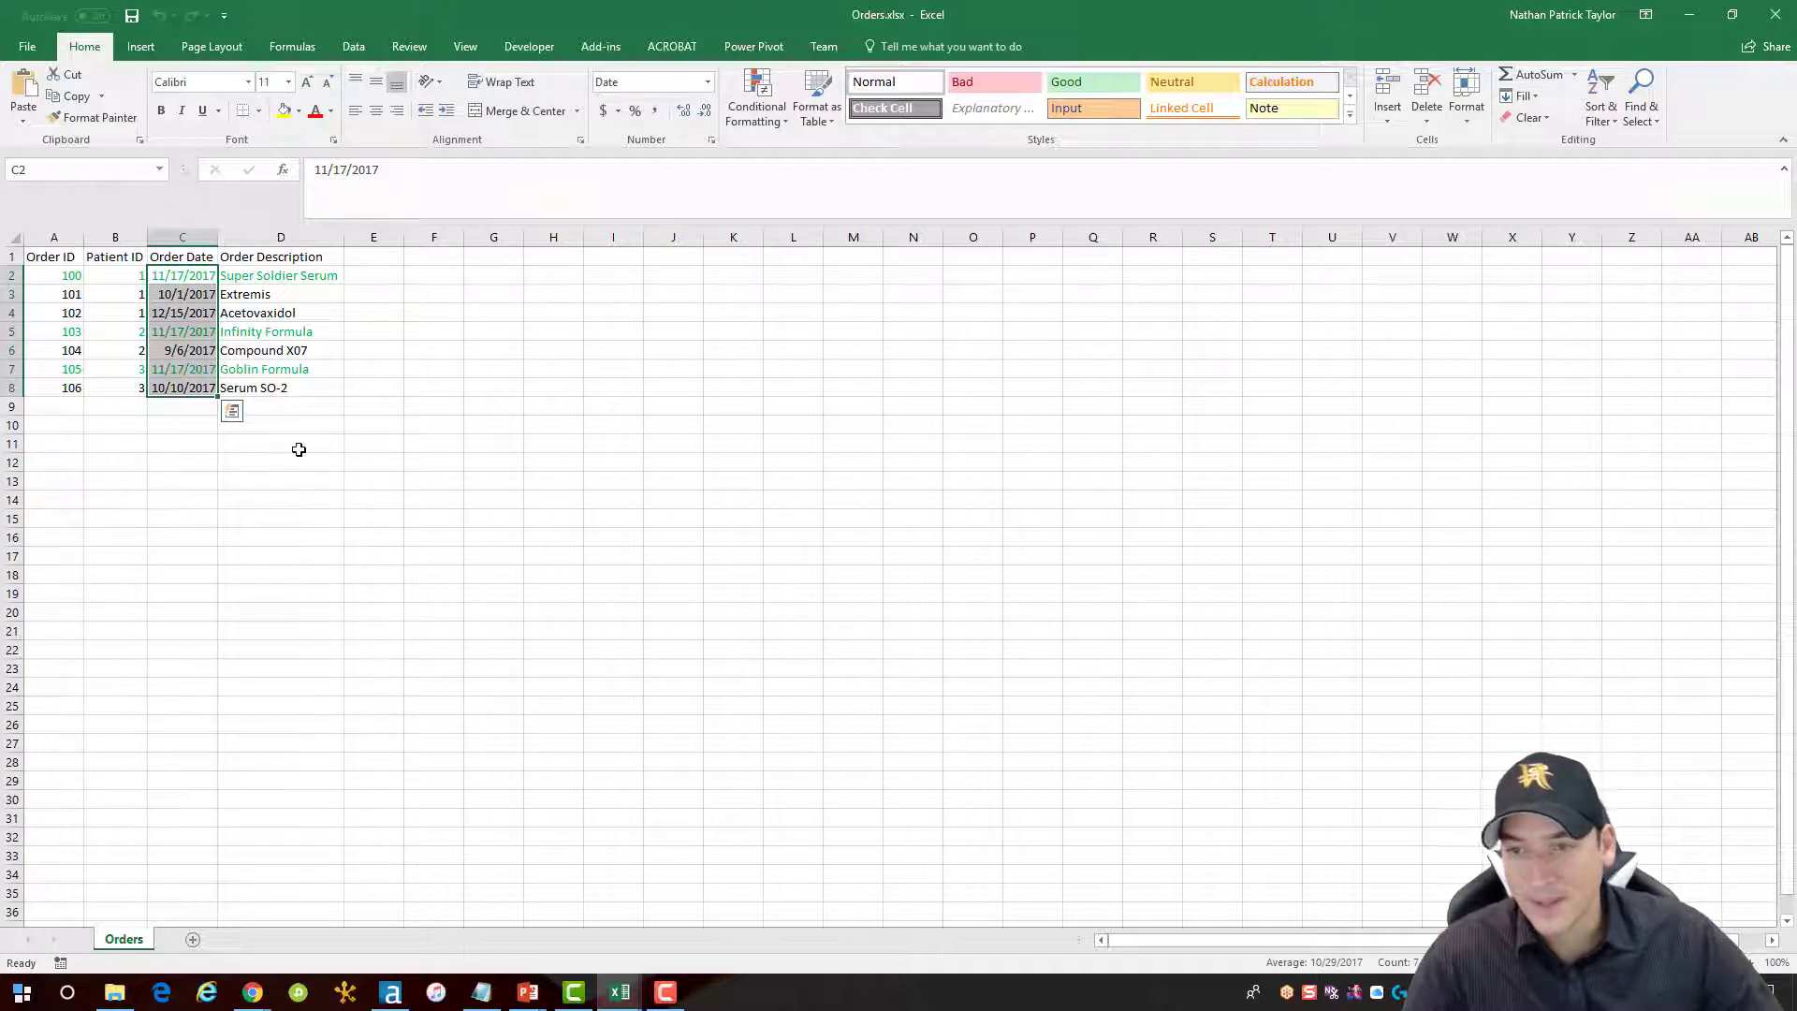
click(58, 274)
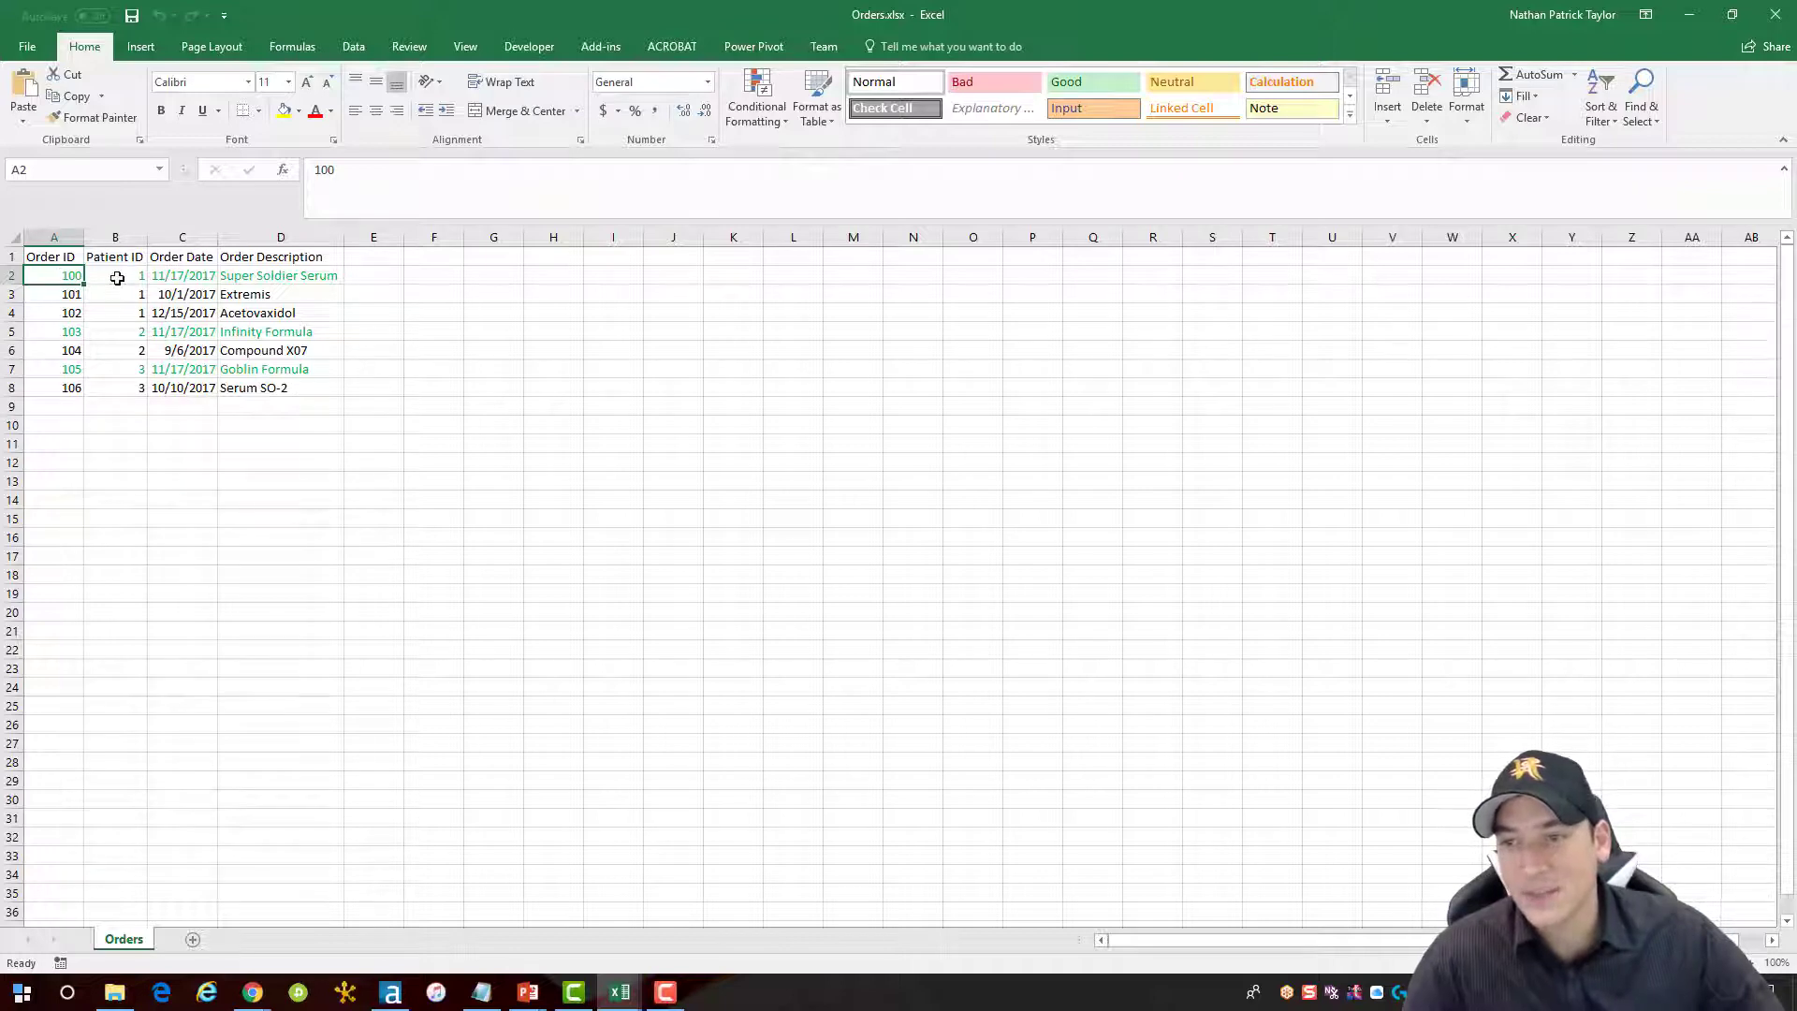
click(186, 279)
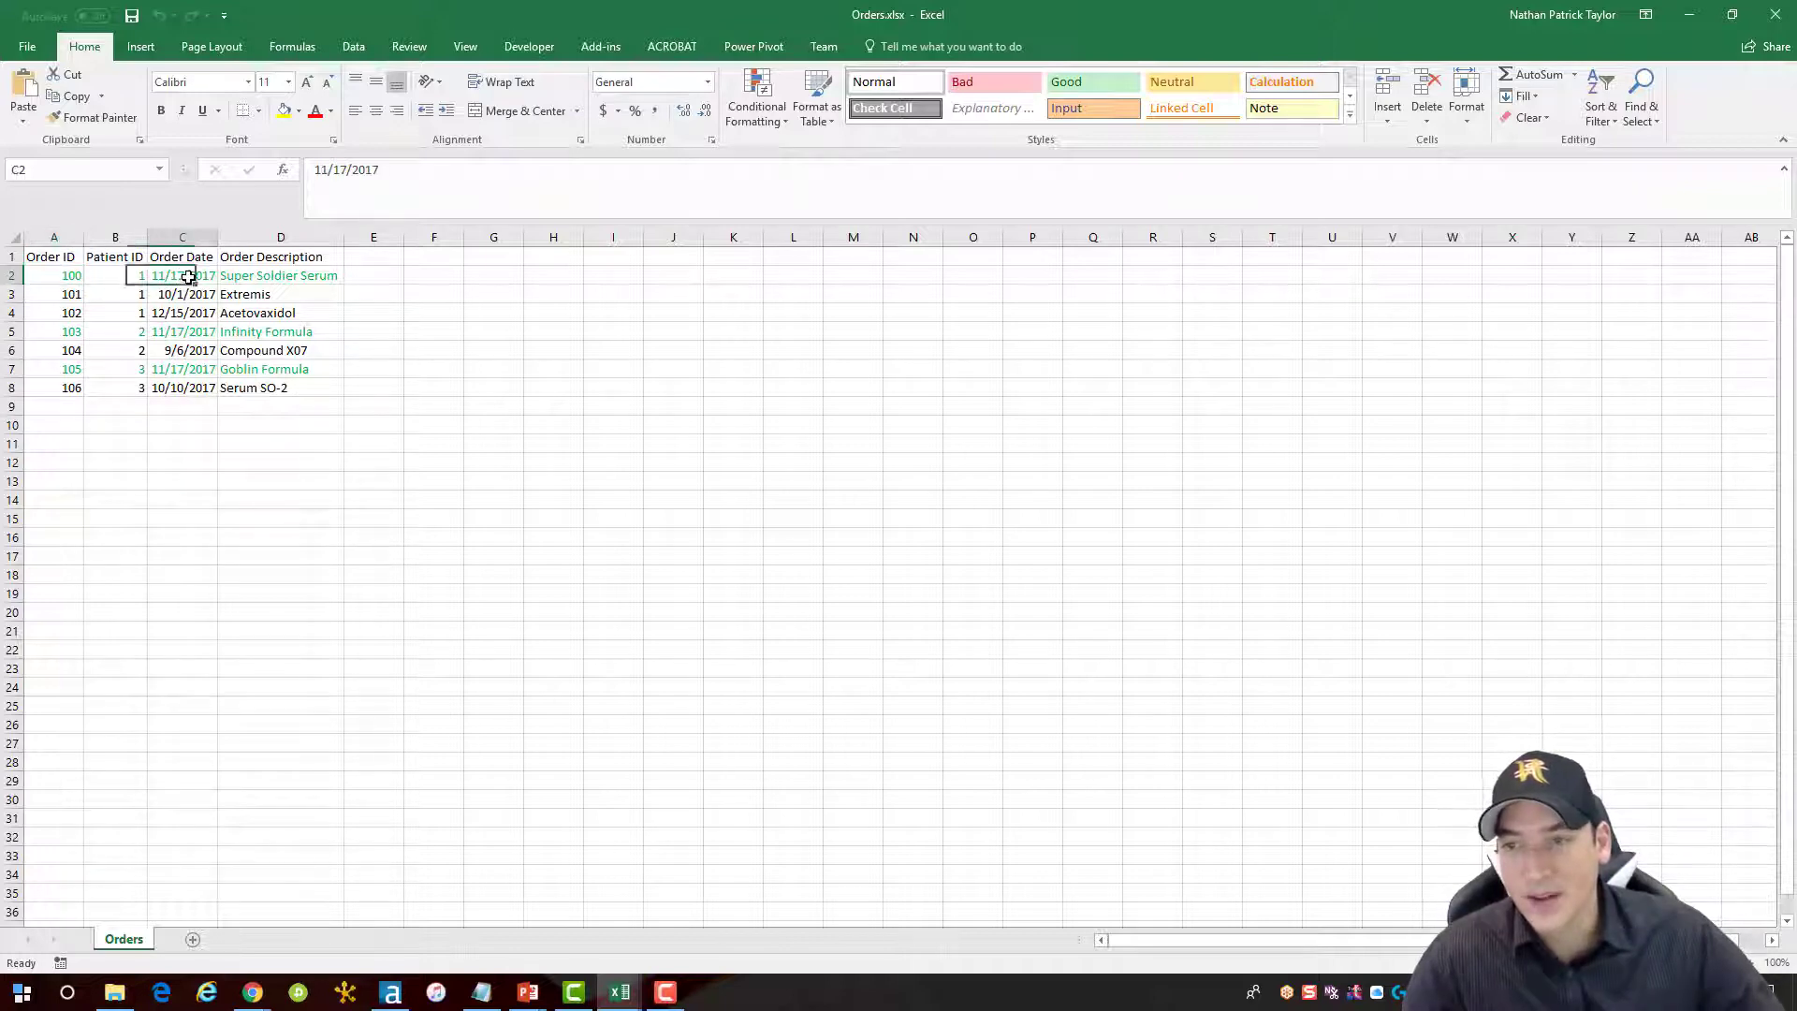
click(187, 332)
click(187, 369)
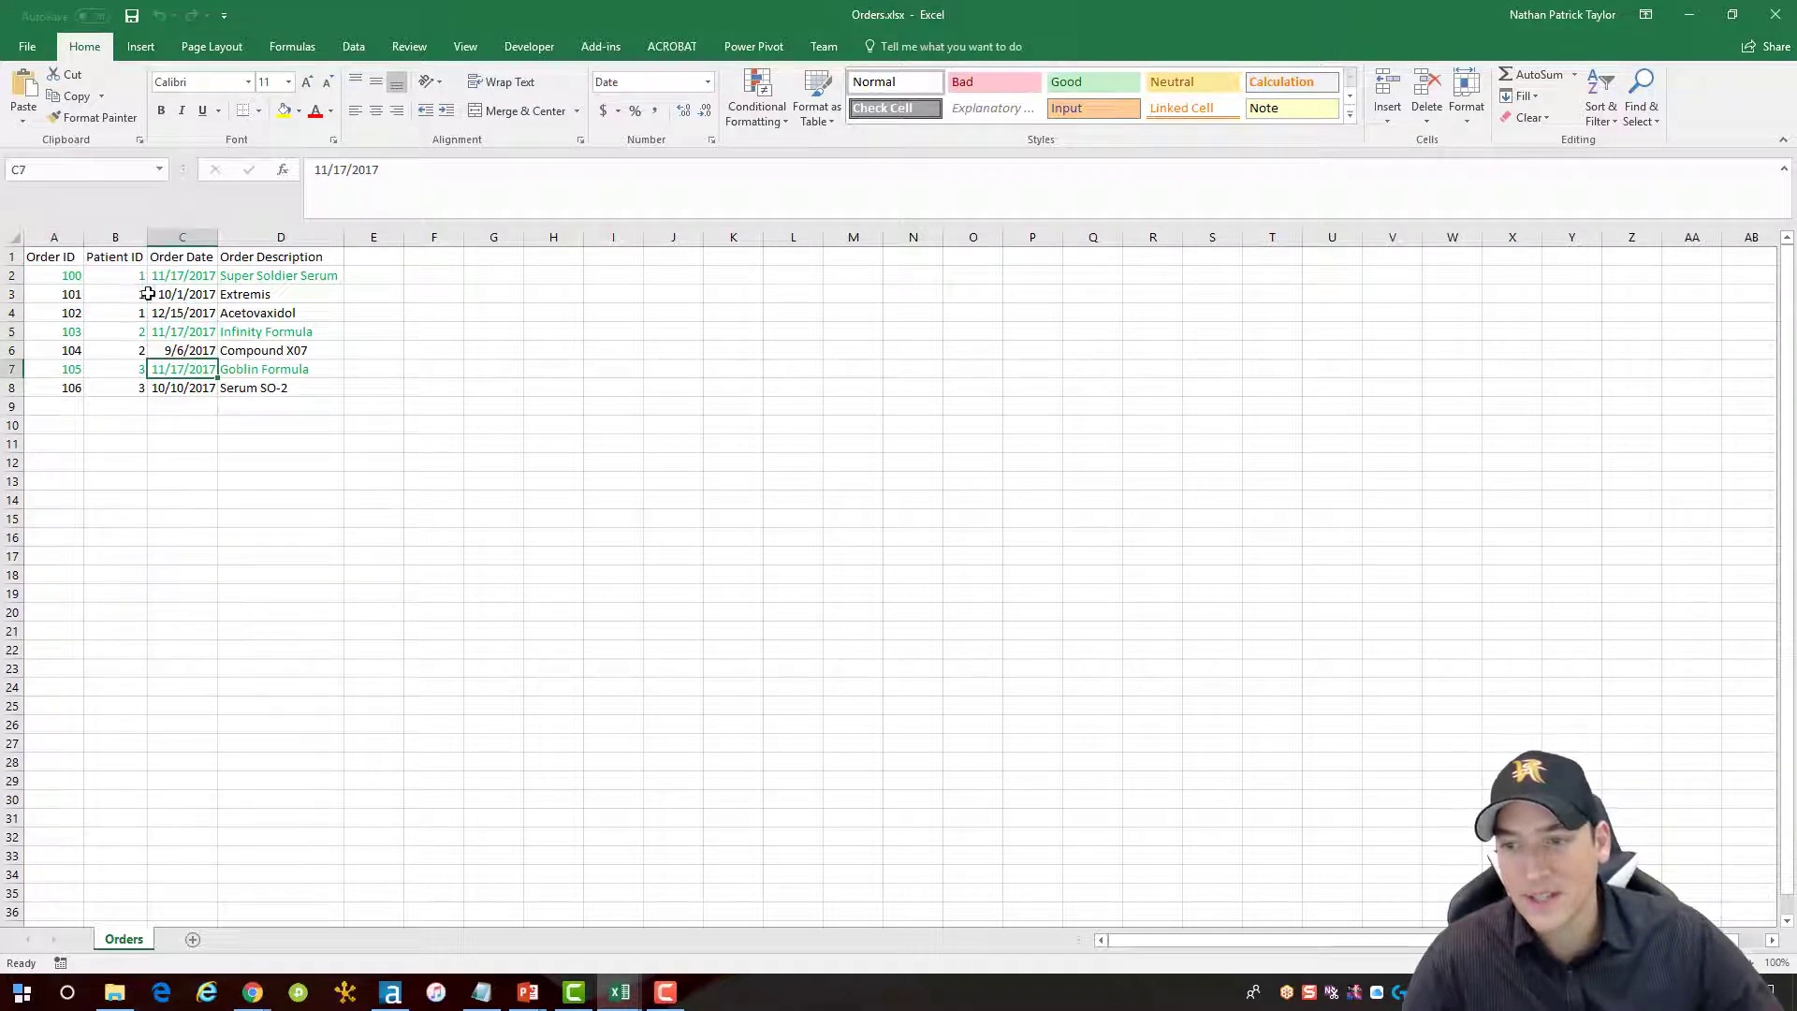
- Highlight rows for orders 100, 103, 105 versus 101, 102, then close the Orders and Patients workbooks
click(16, 273)
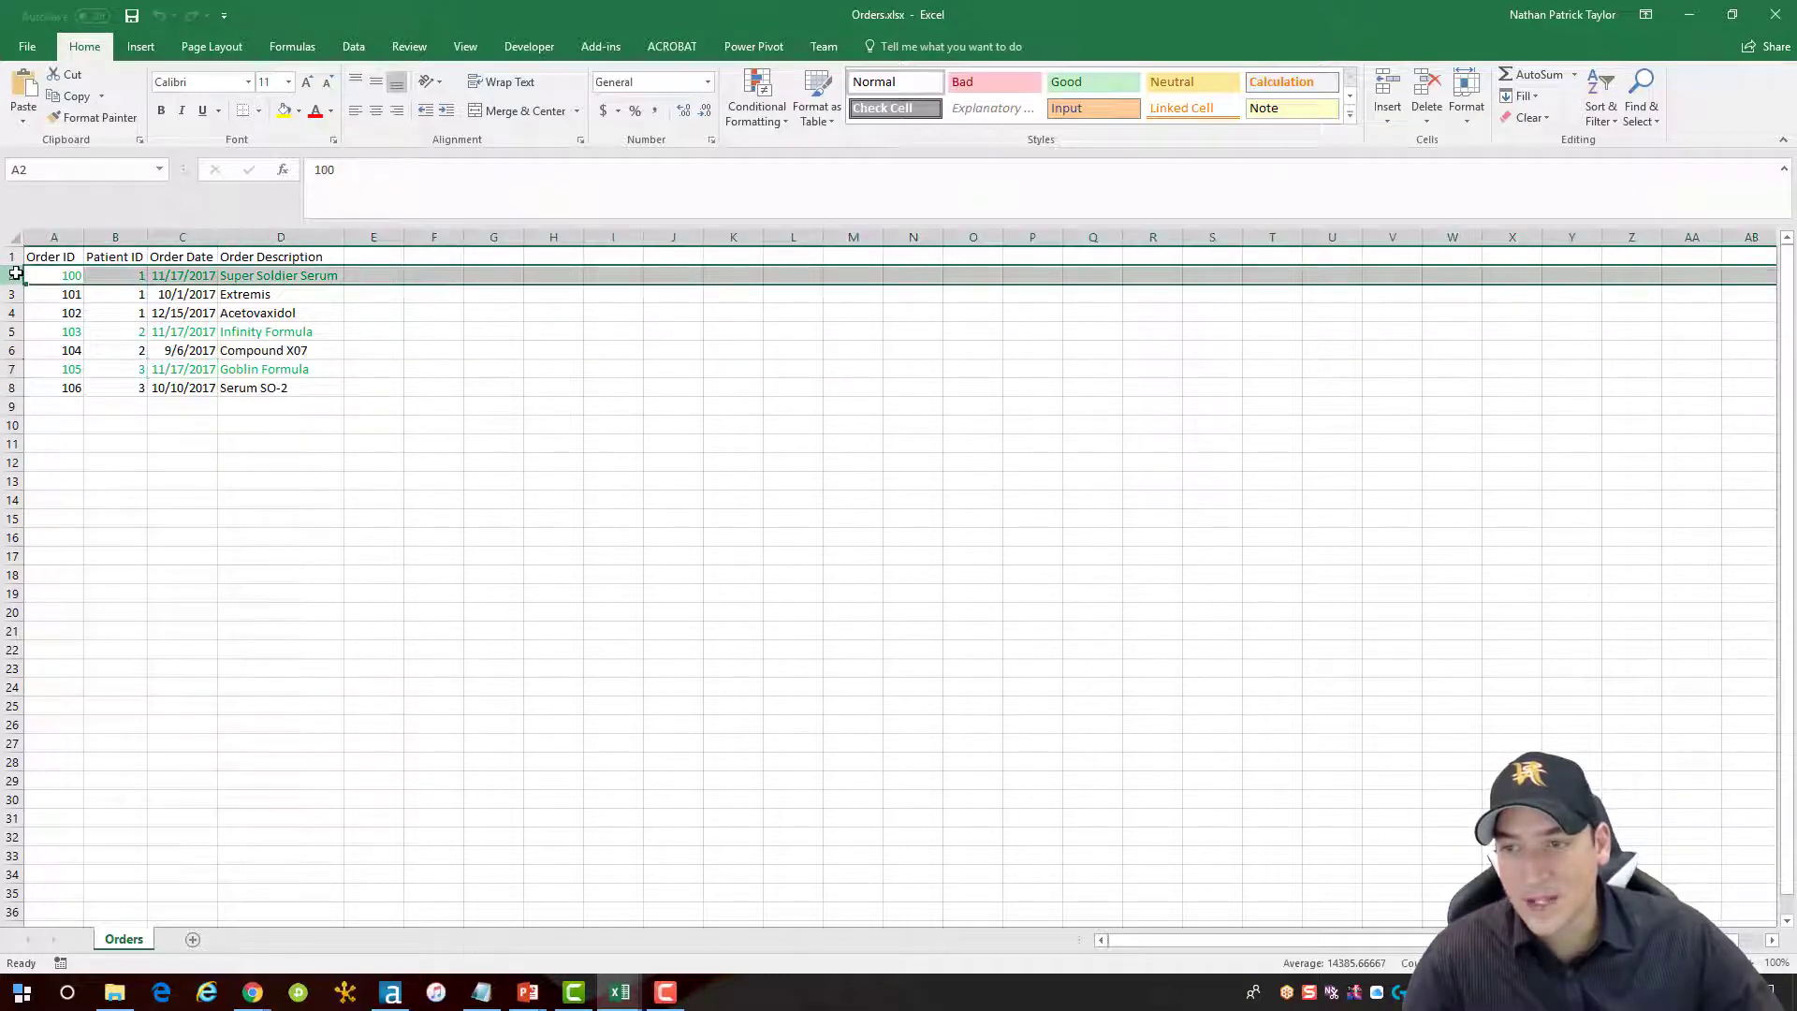
click(14, 331)
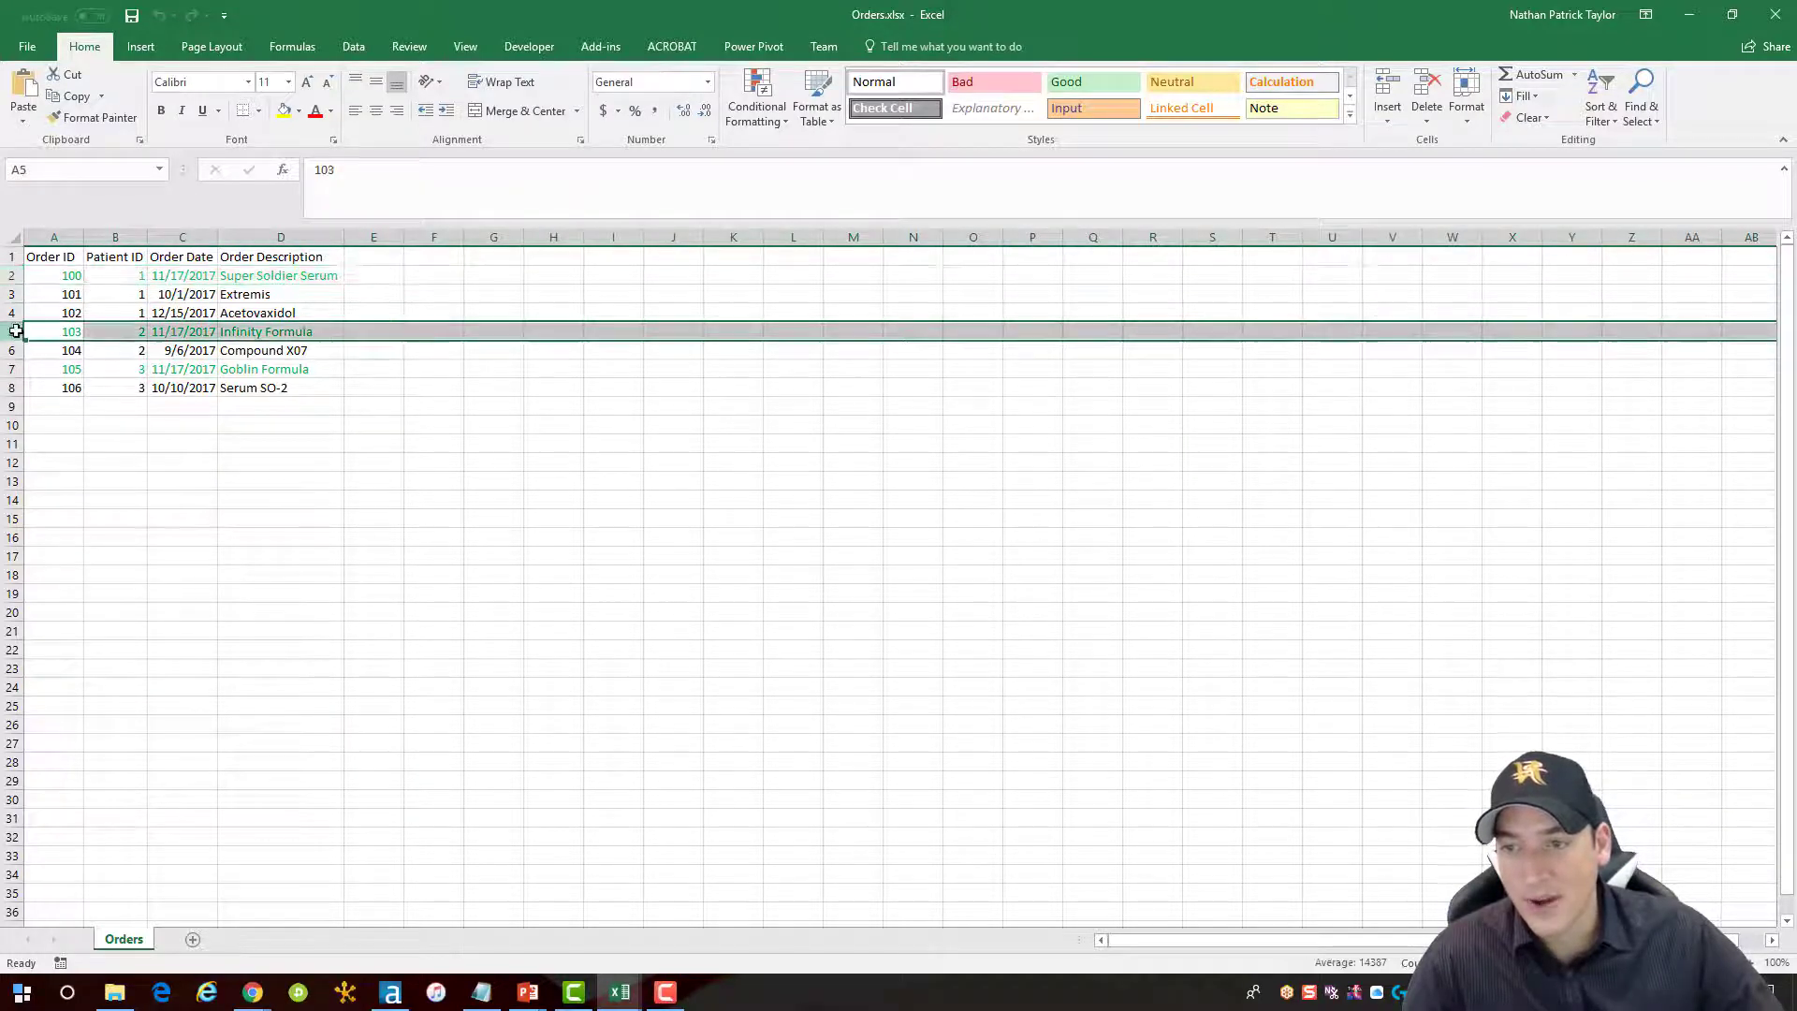
click(14, 368)
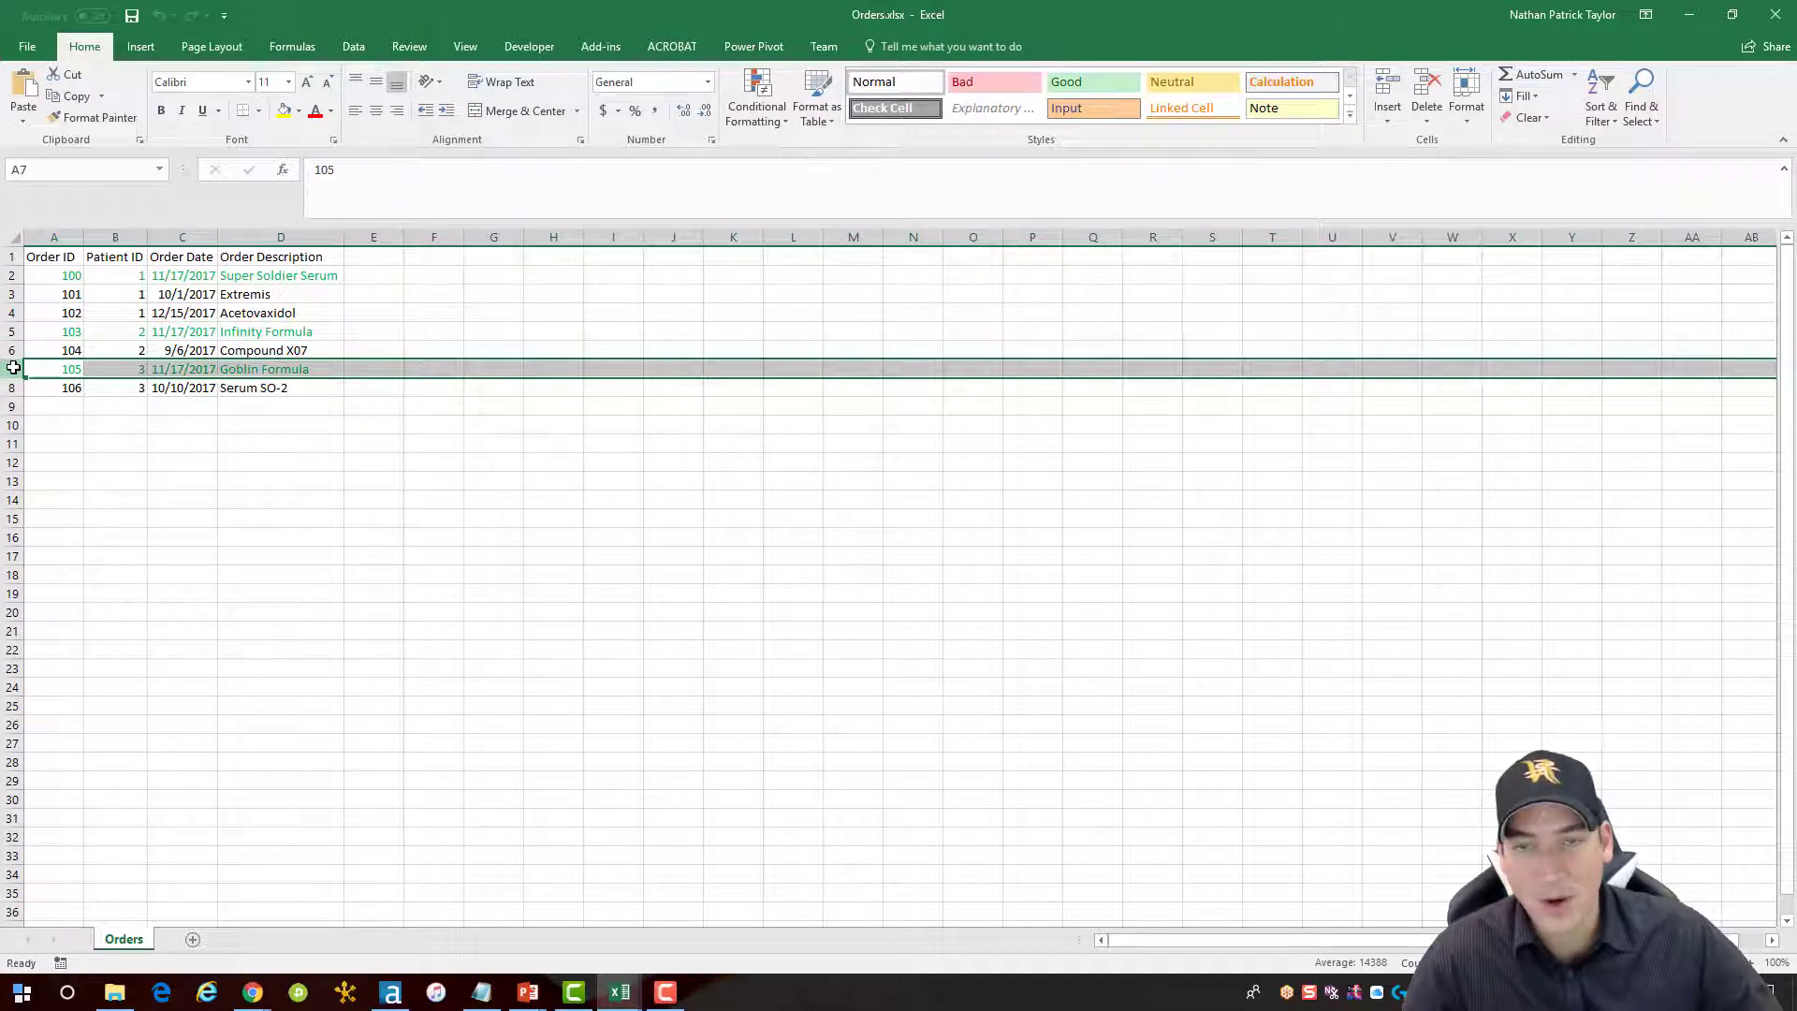
click(68, 276)
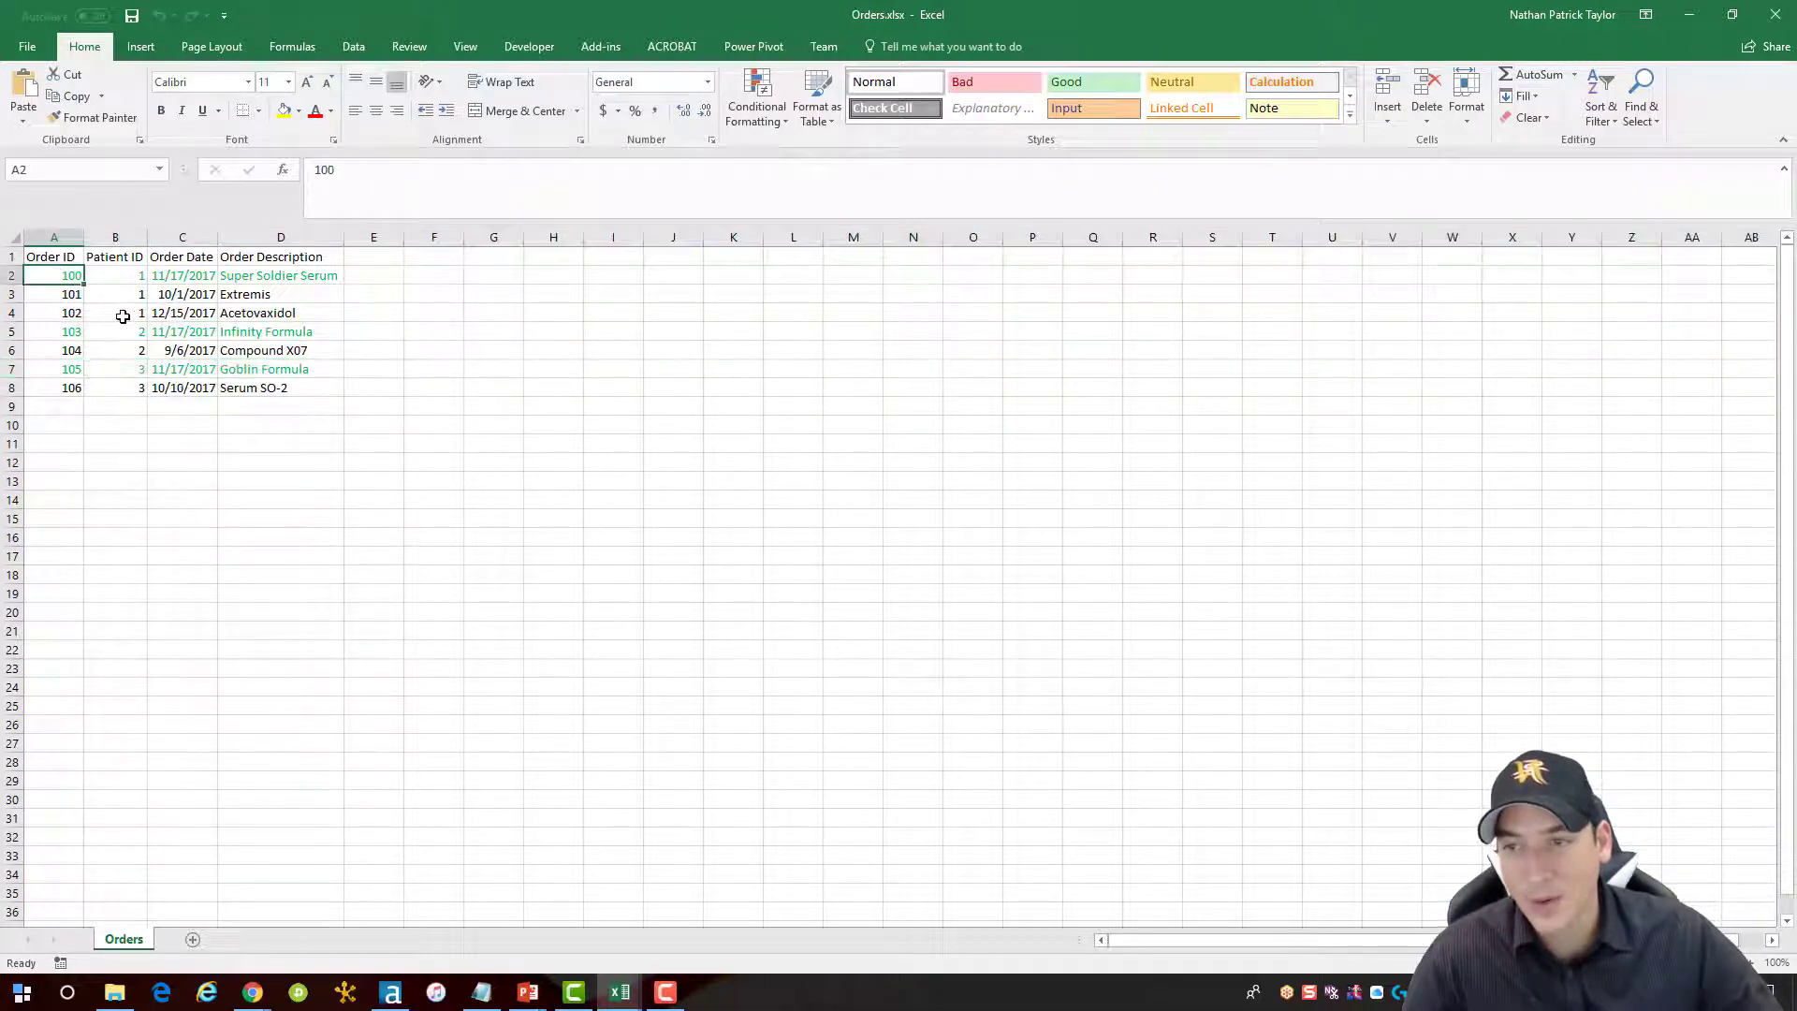
click(7, 294)
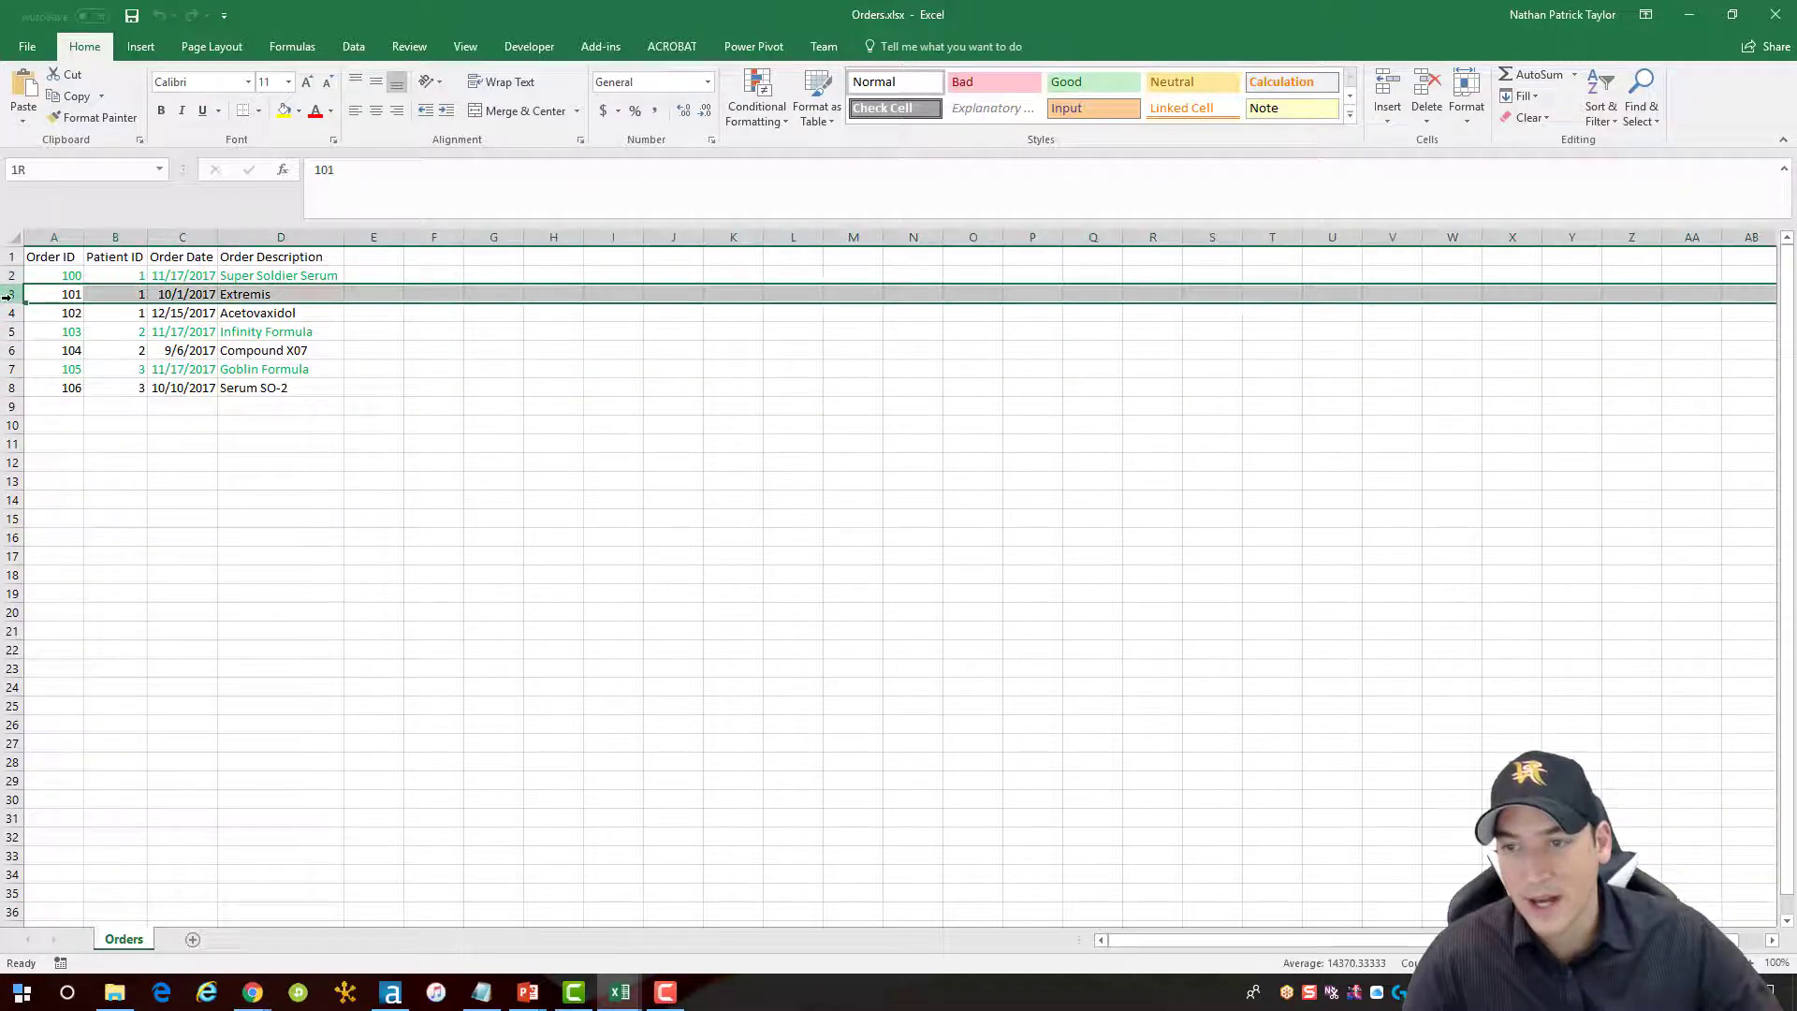
click(12, 313)
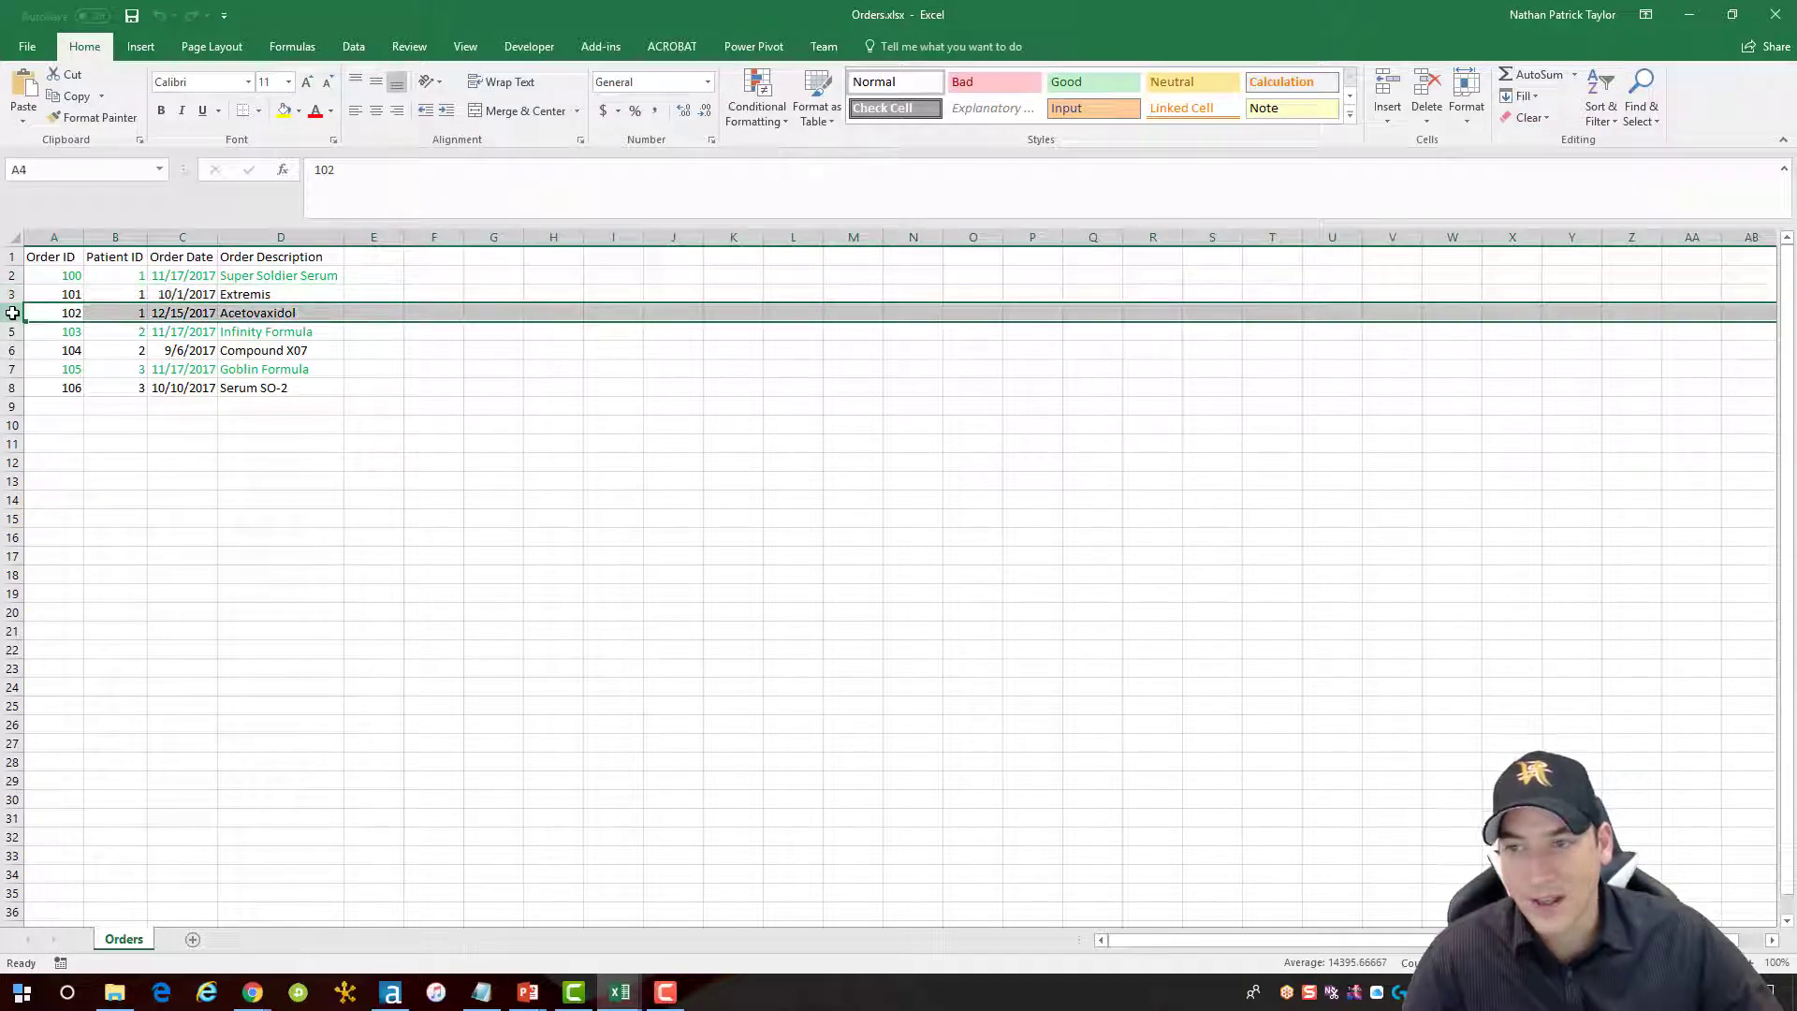
click(44, 264)
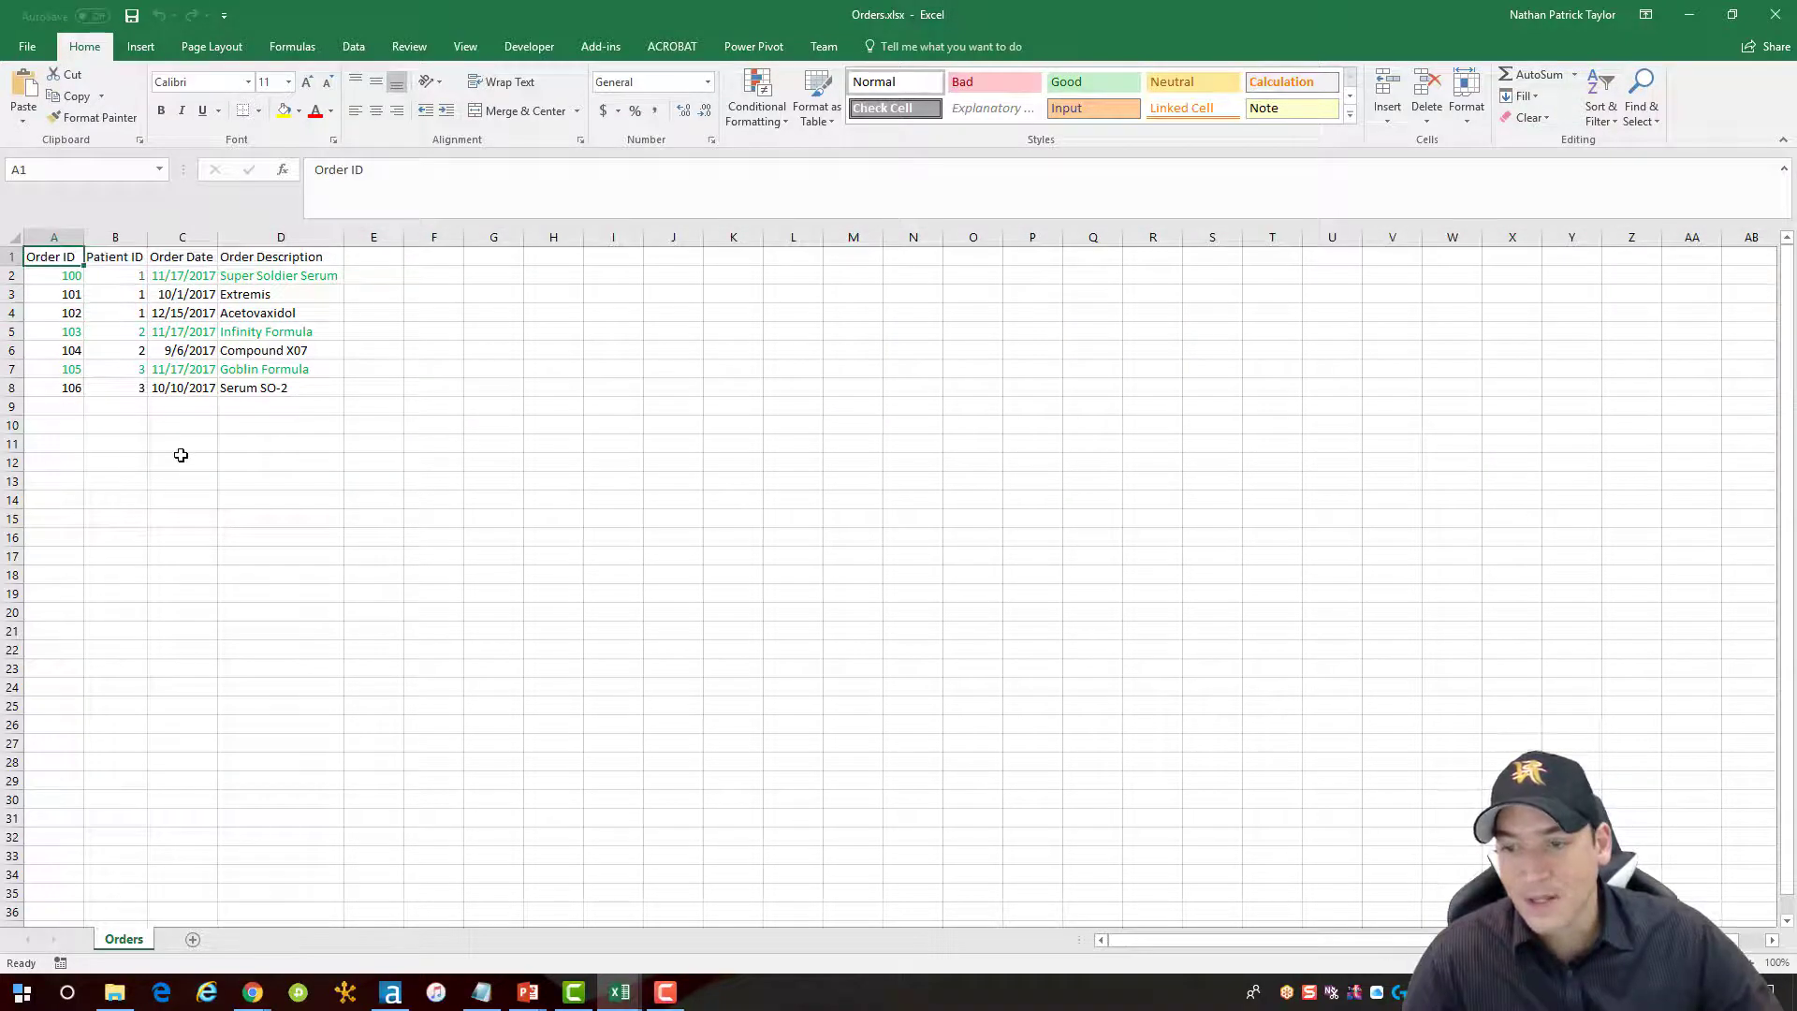
click(1775, 18)
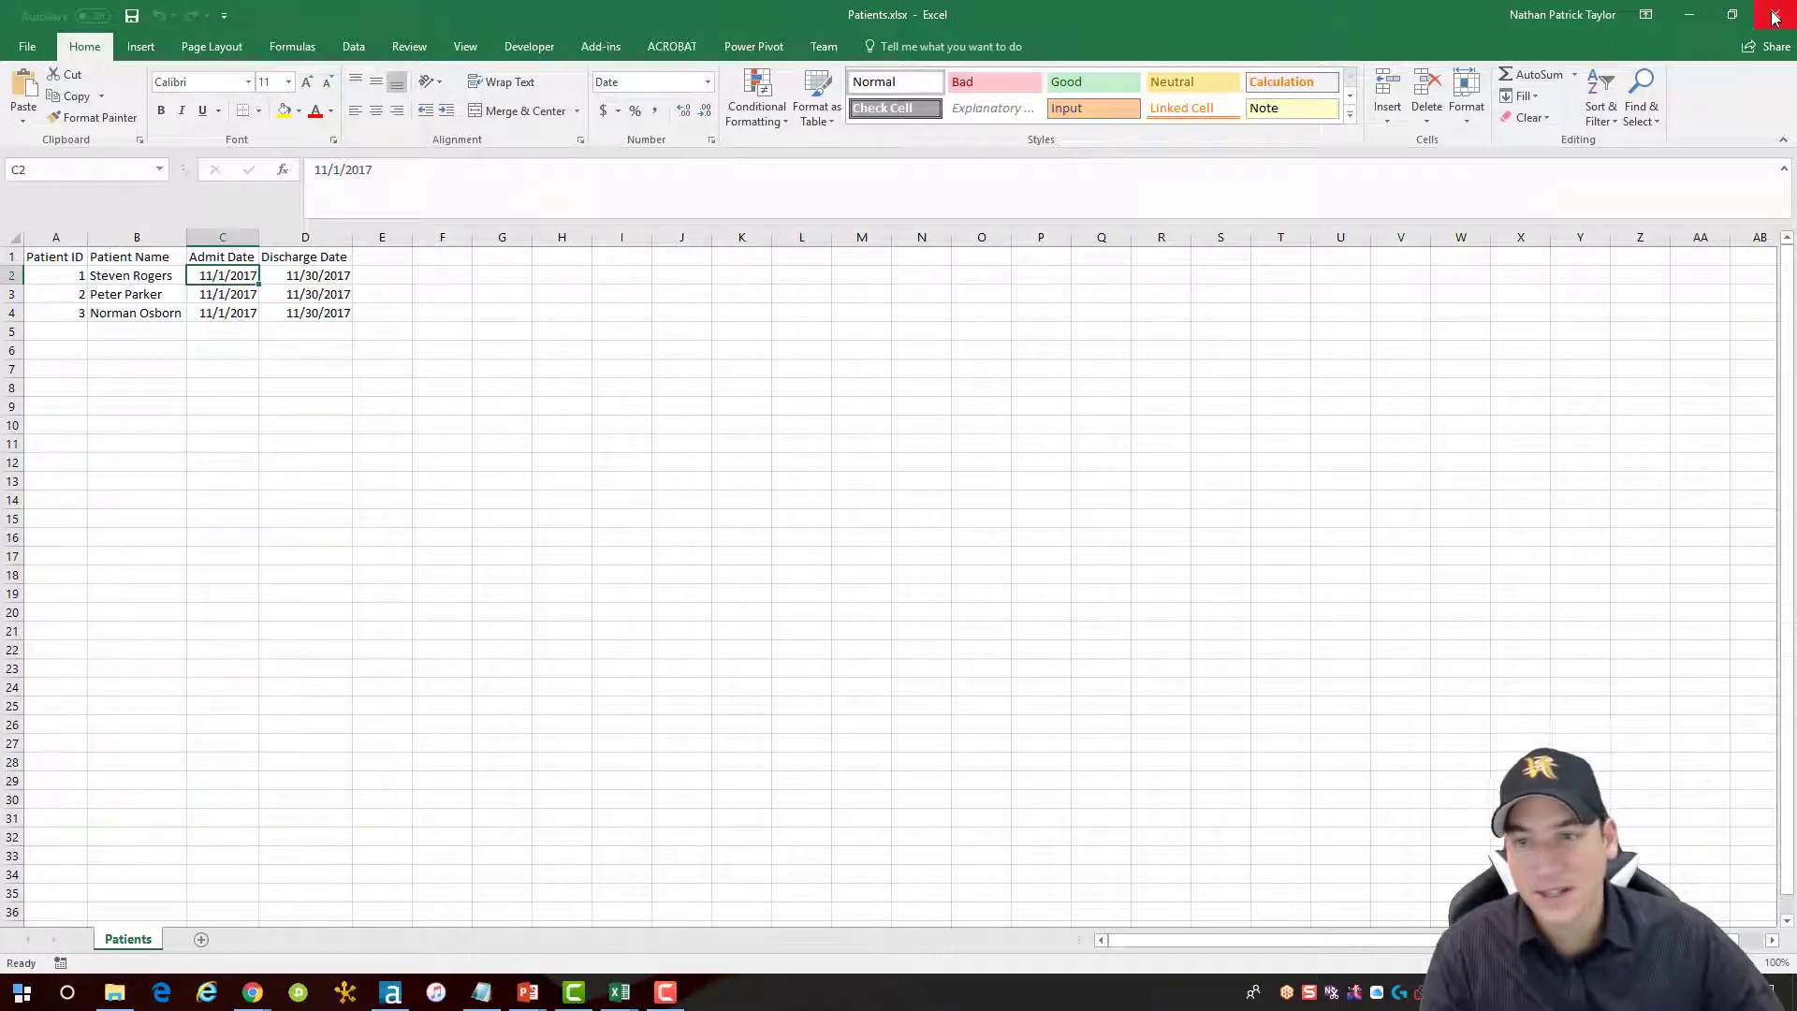
click(1775, 19)
- Close Book1 and connect the top Input Data tool to Patients.xlsx, sheet Patients$
click(1775, 19)
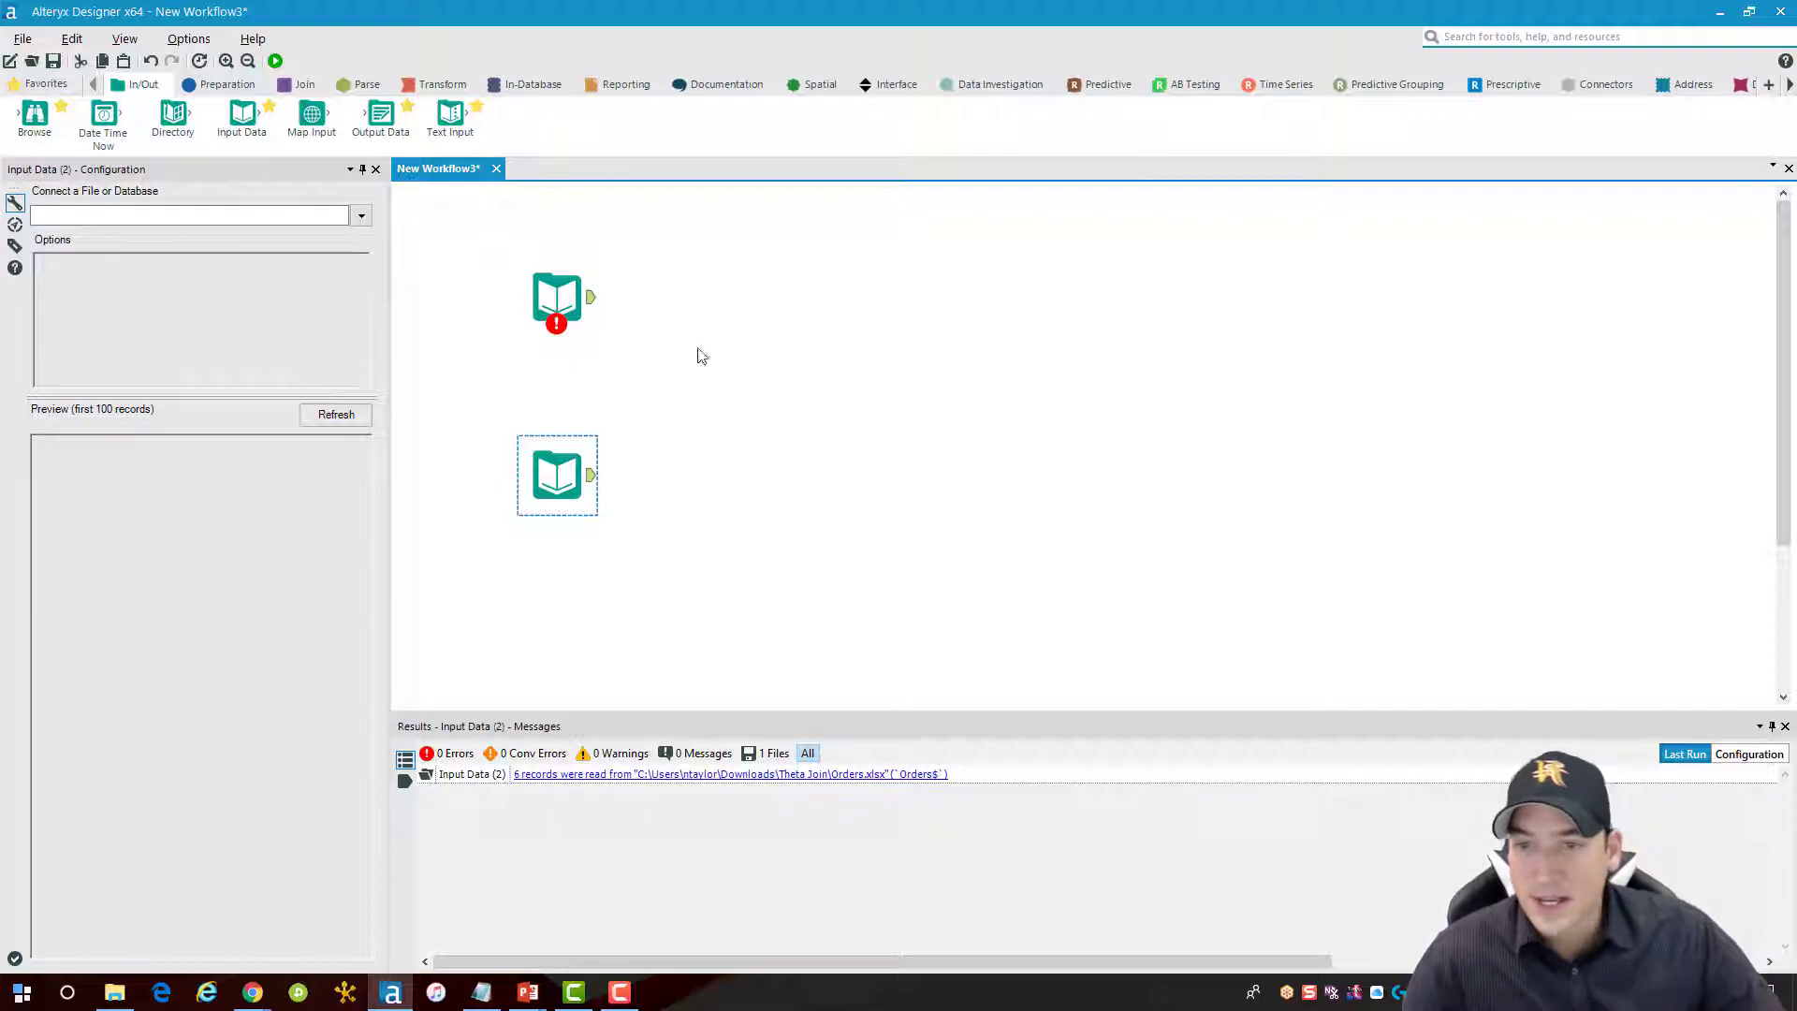
click(557, 297)
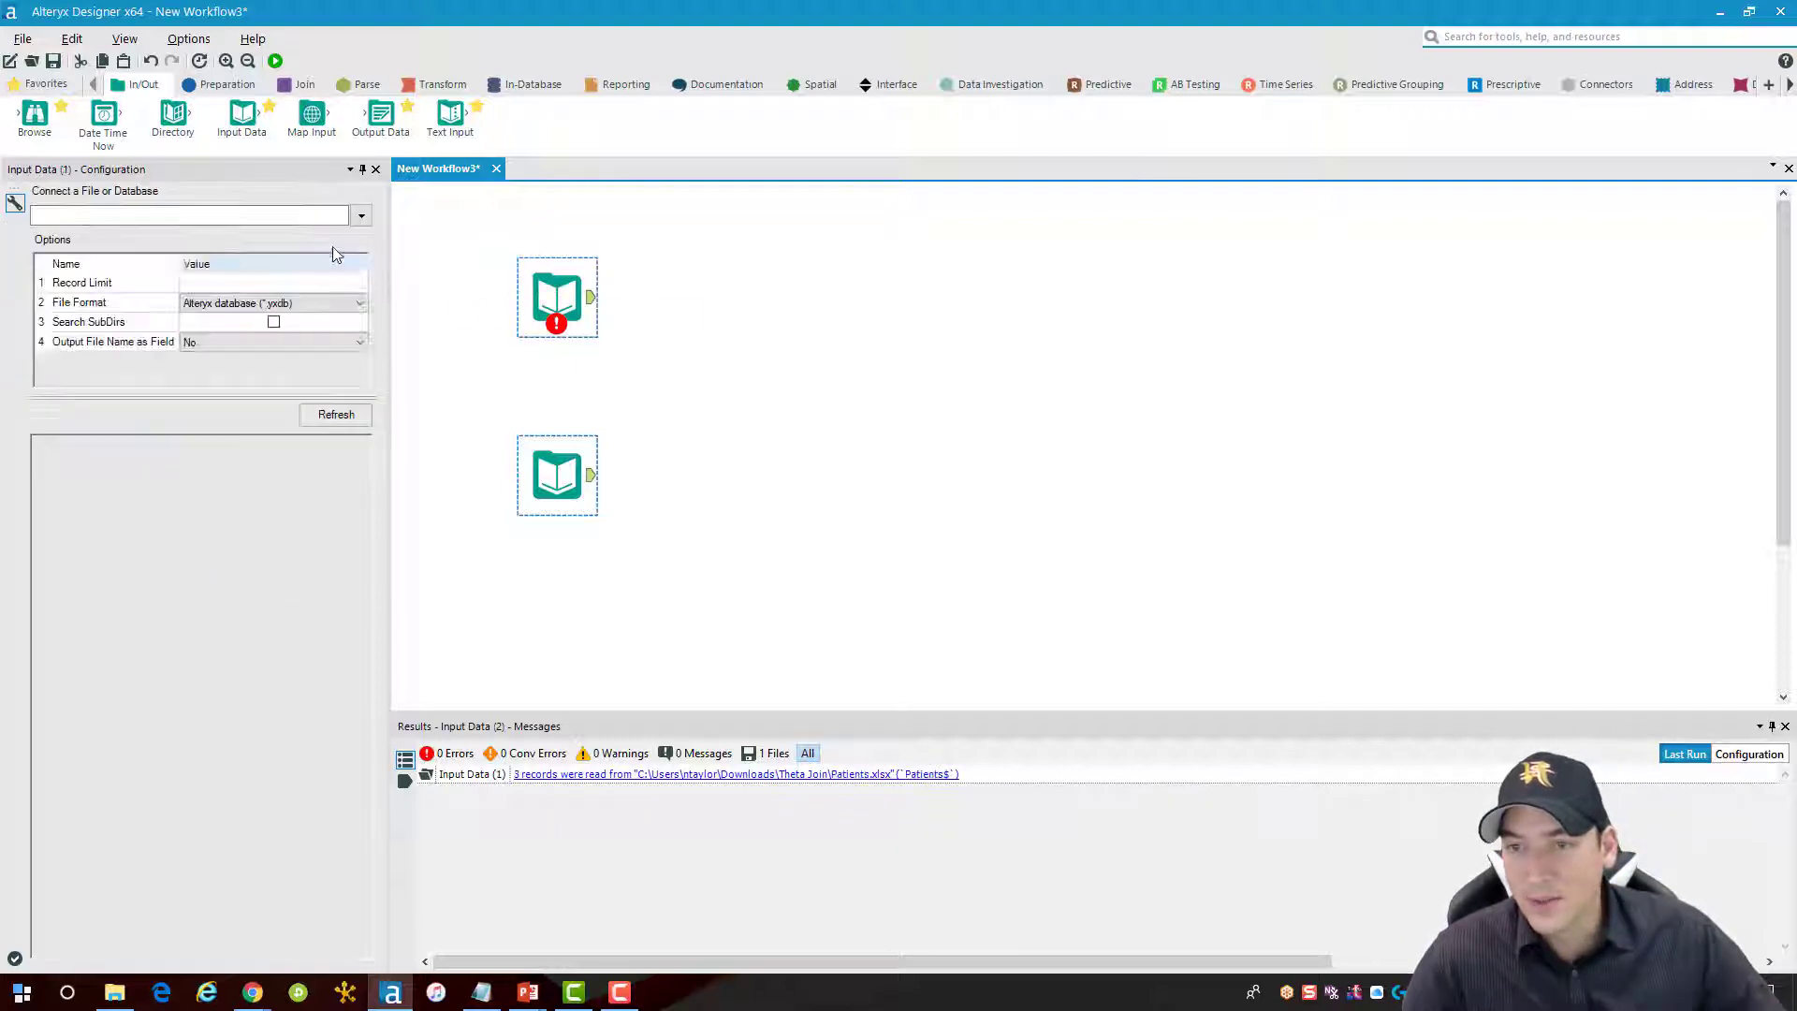
click(361, 215)
click(317, 246)
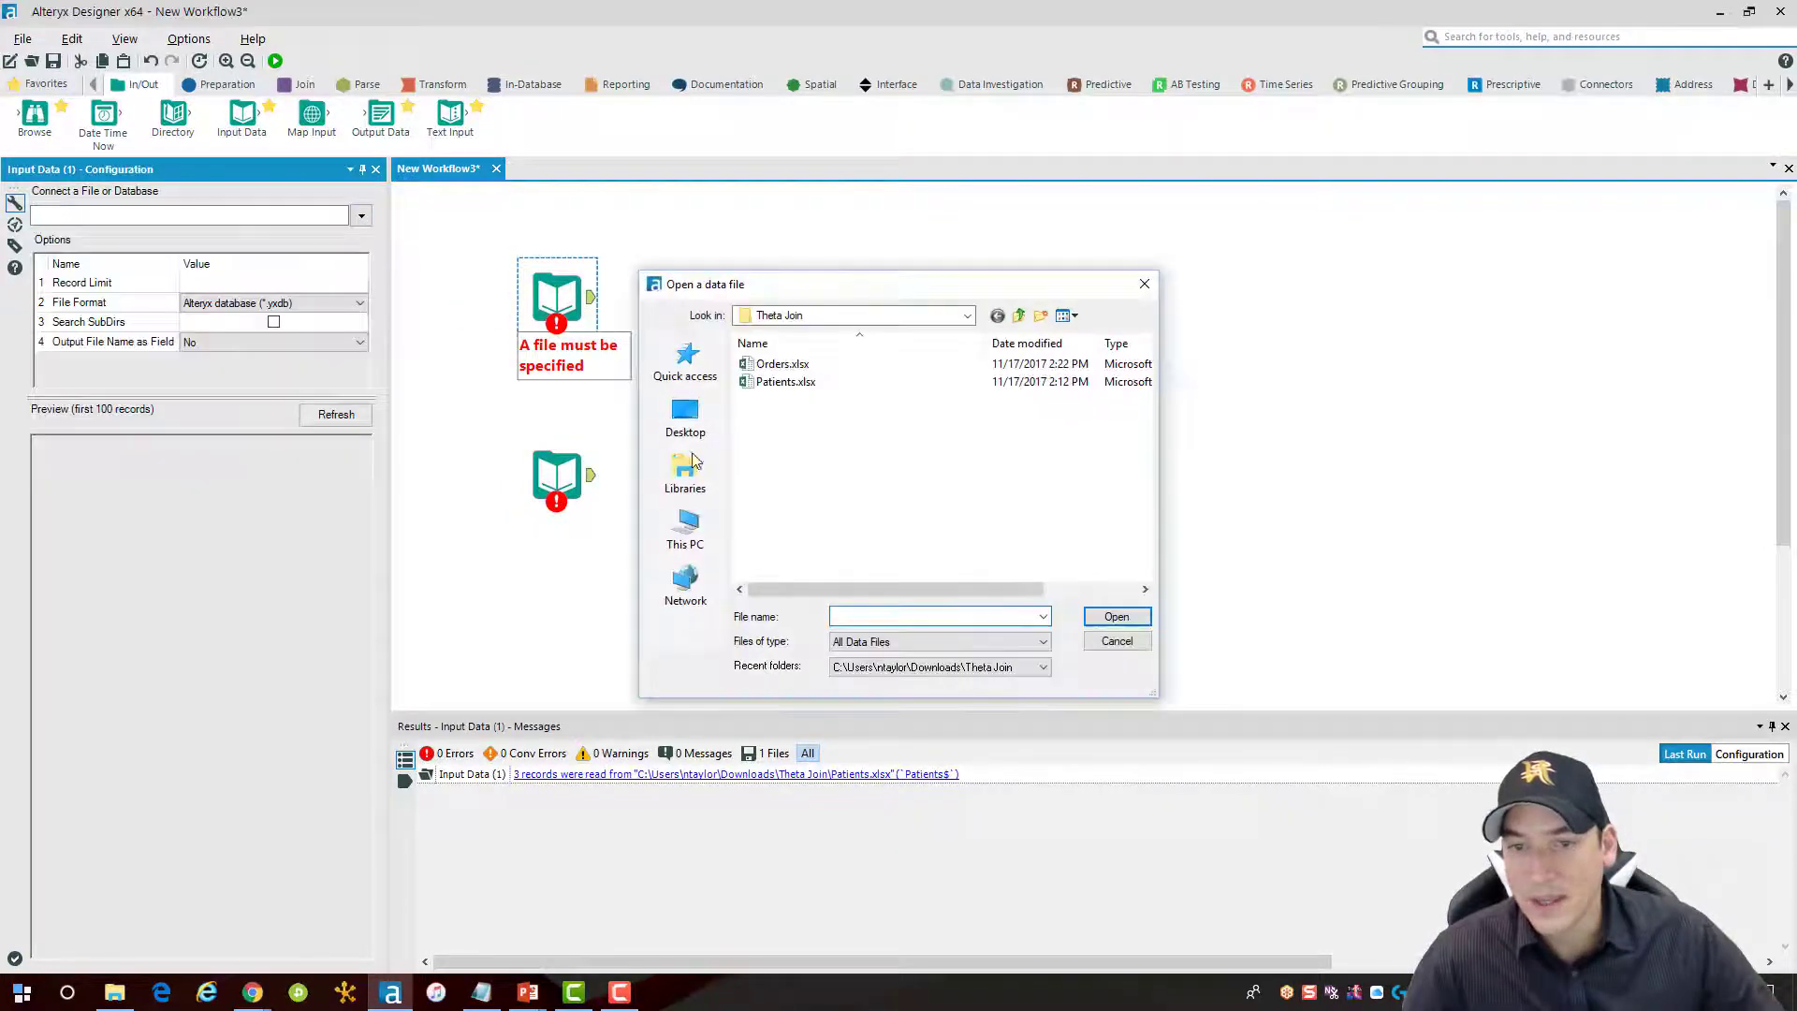
click(787, 382)
click(1131, 621)
click(660, 283)
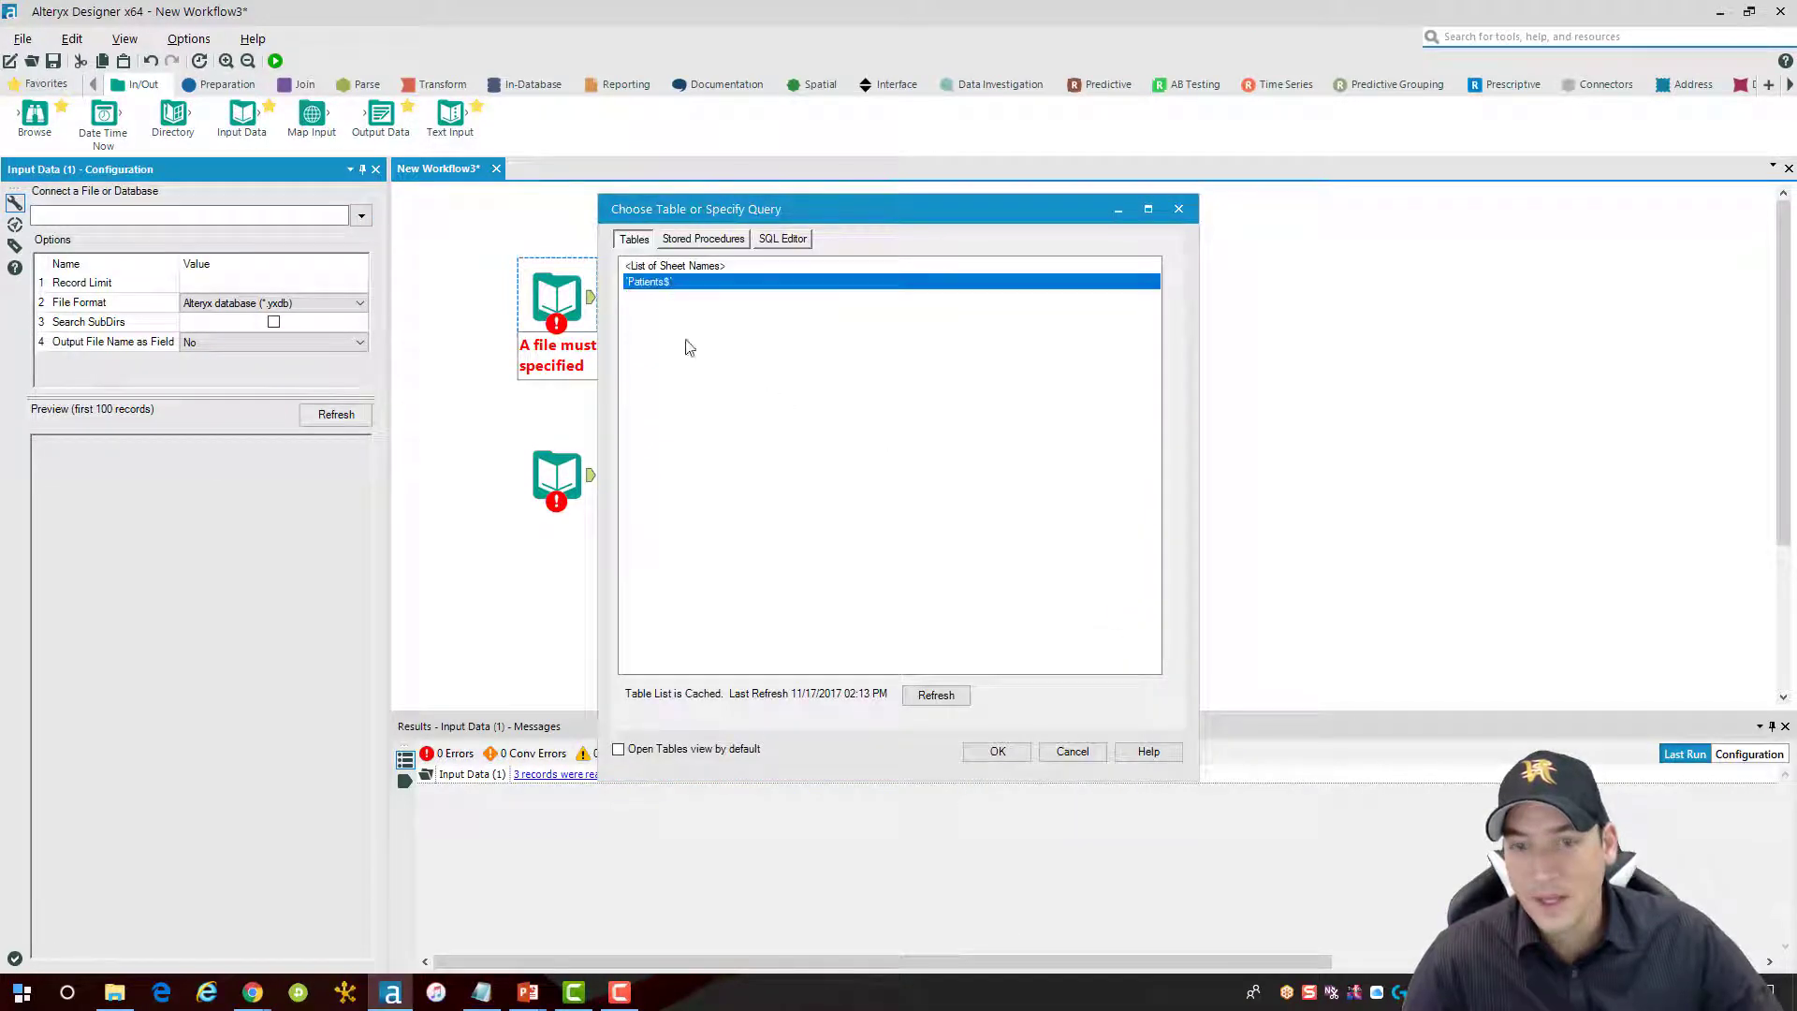
click(999, 754)
- Connect the lower Input Data tool to Orders.xlsx, sheet Orders$, and run the workflow
click(558, 477)
click(361, 216)
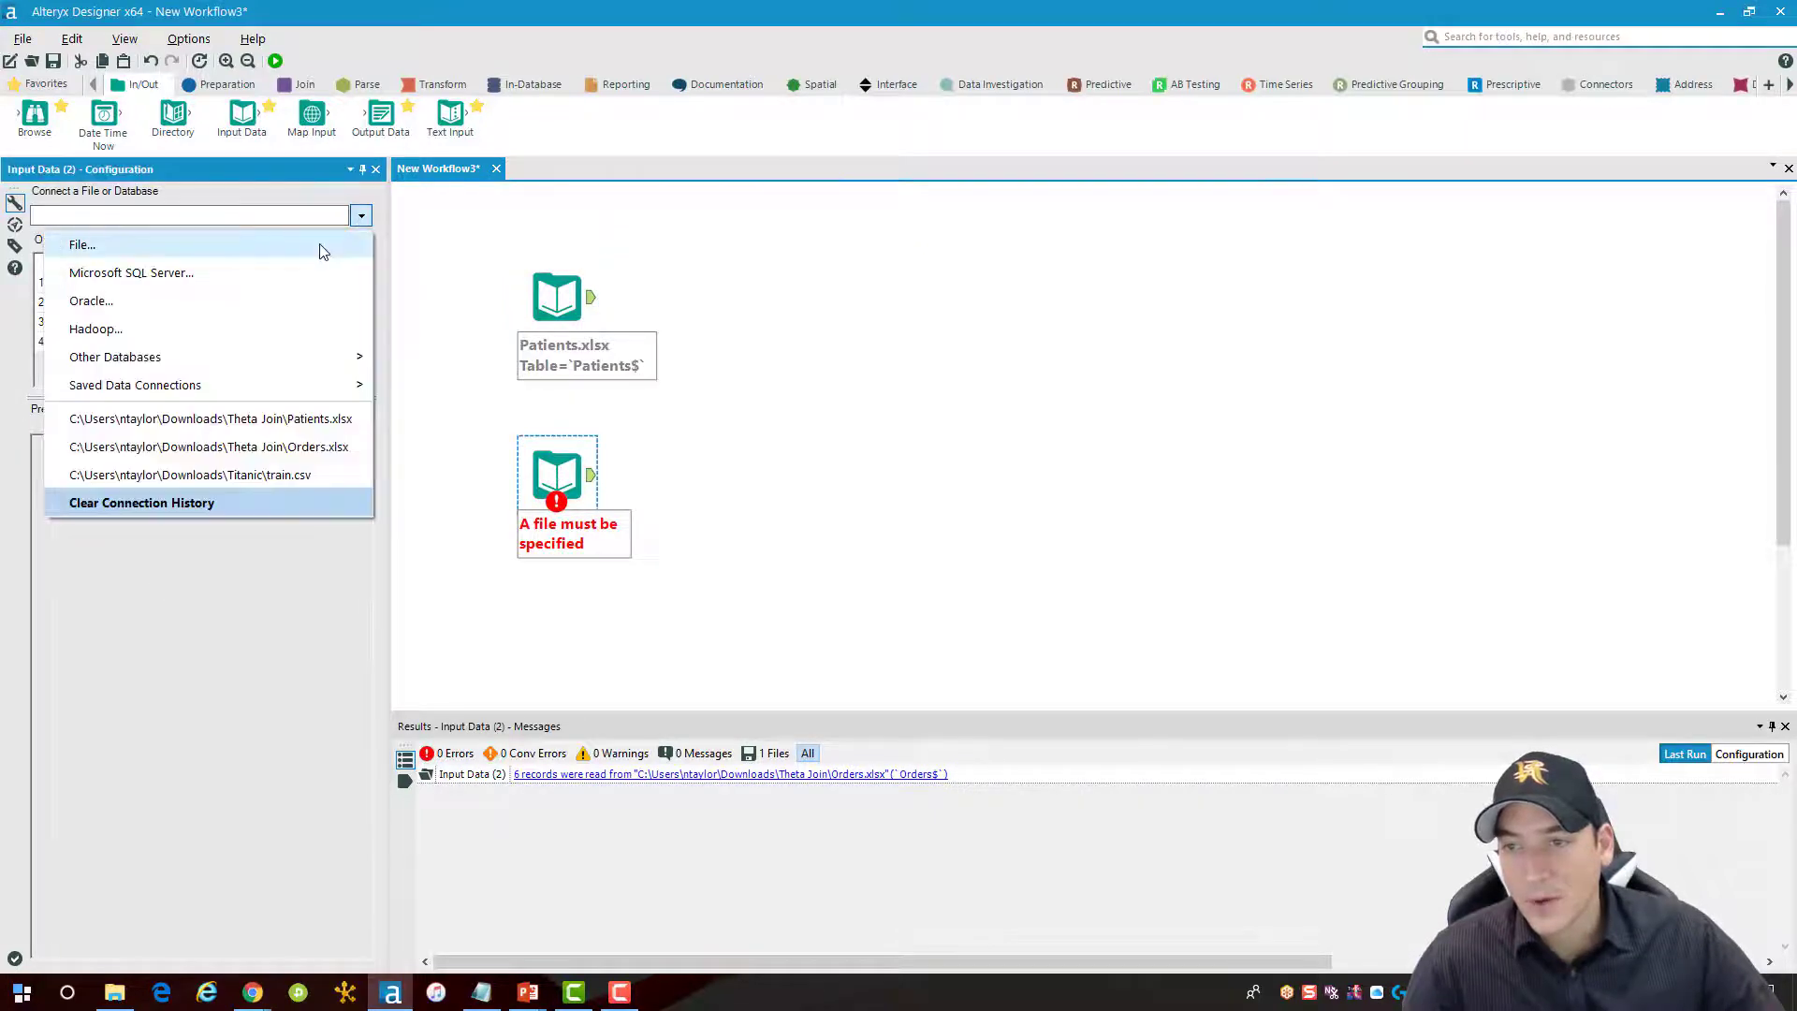
click(321, 246)
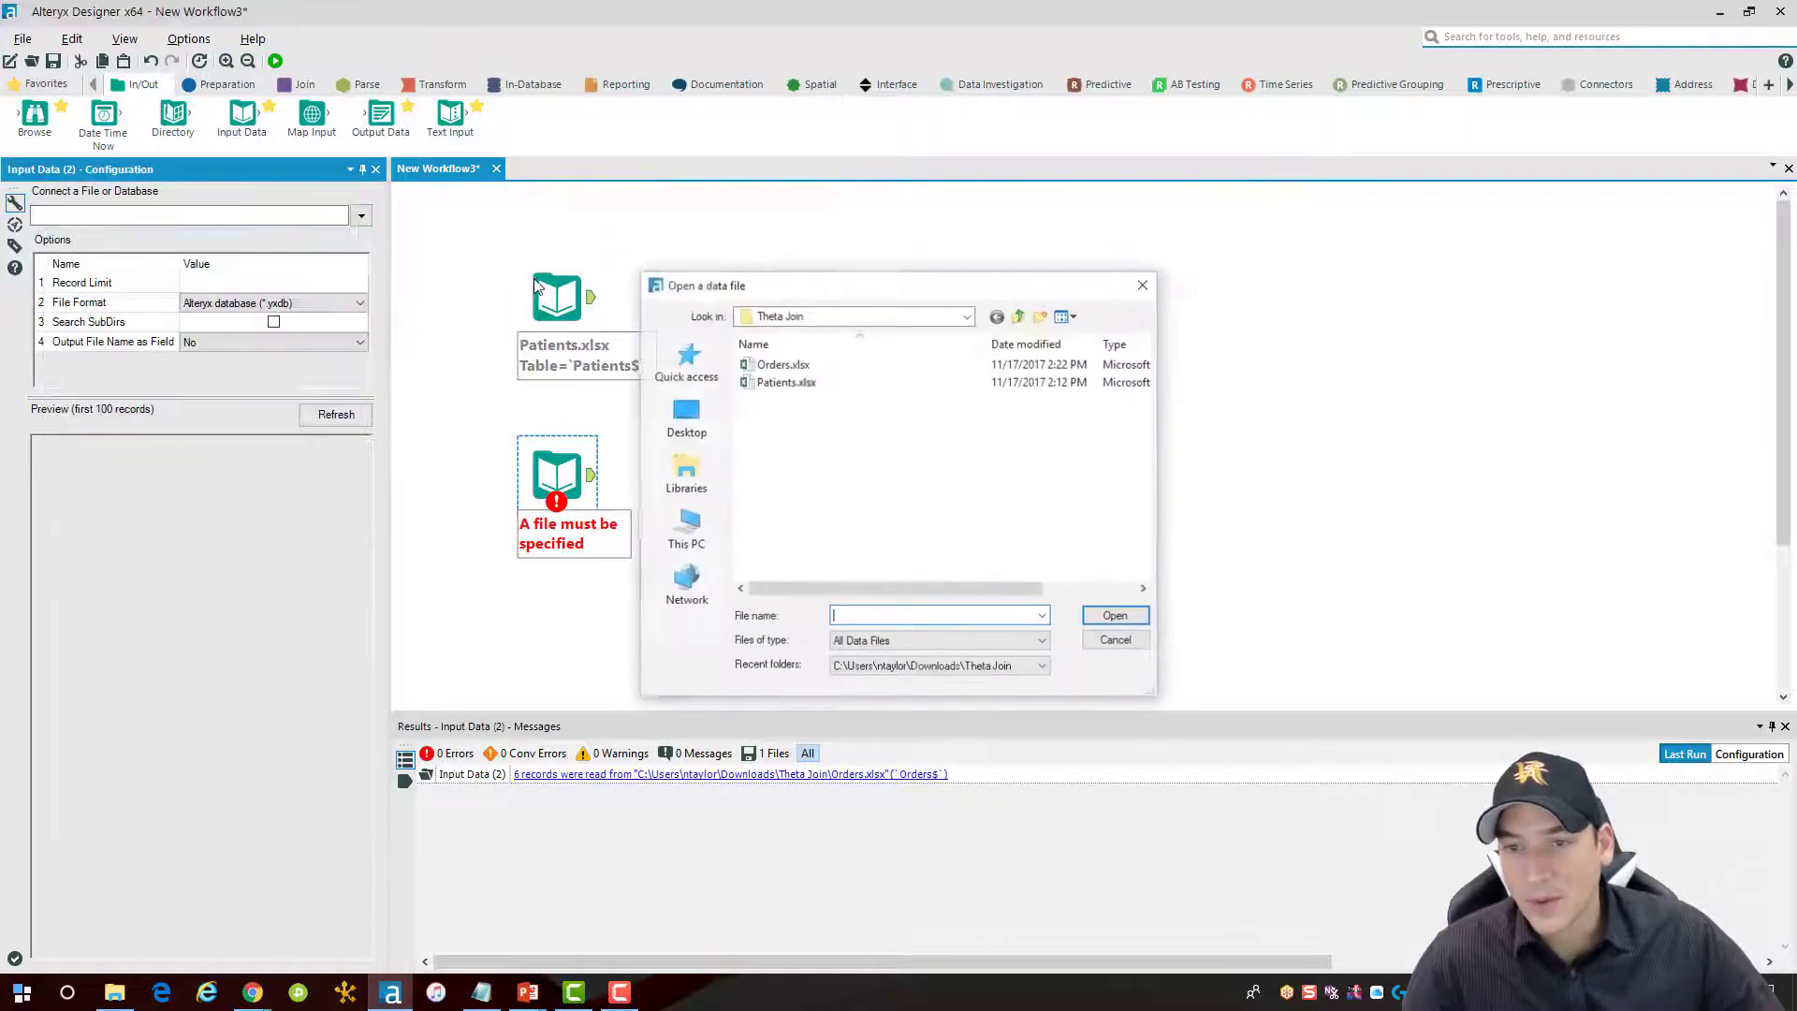
click(1116, 616)
click(656, 283)
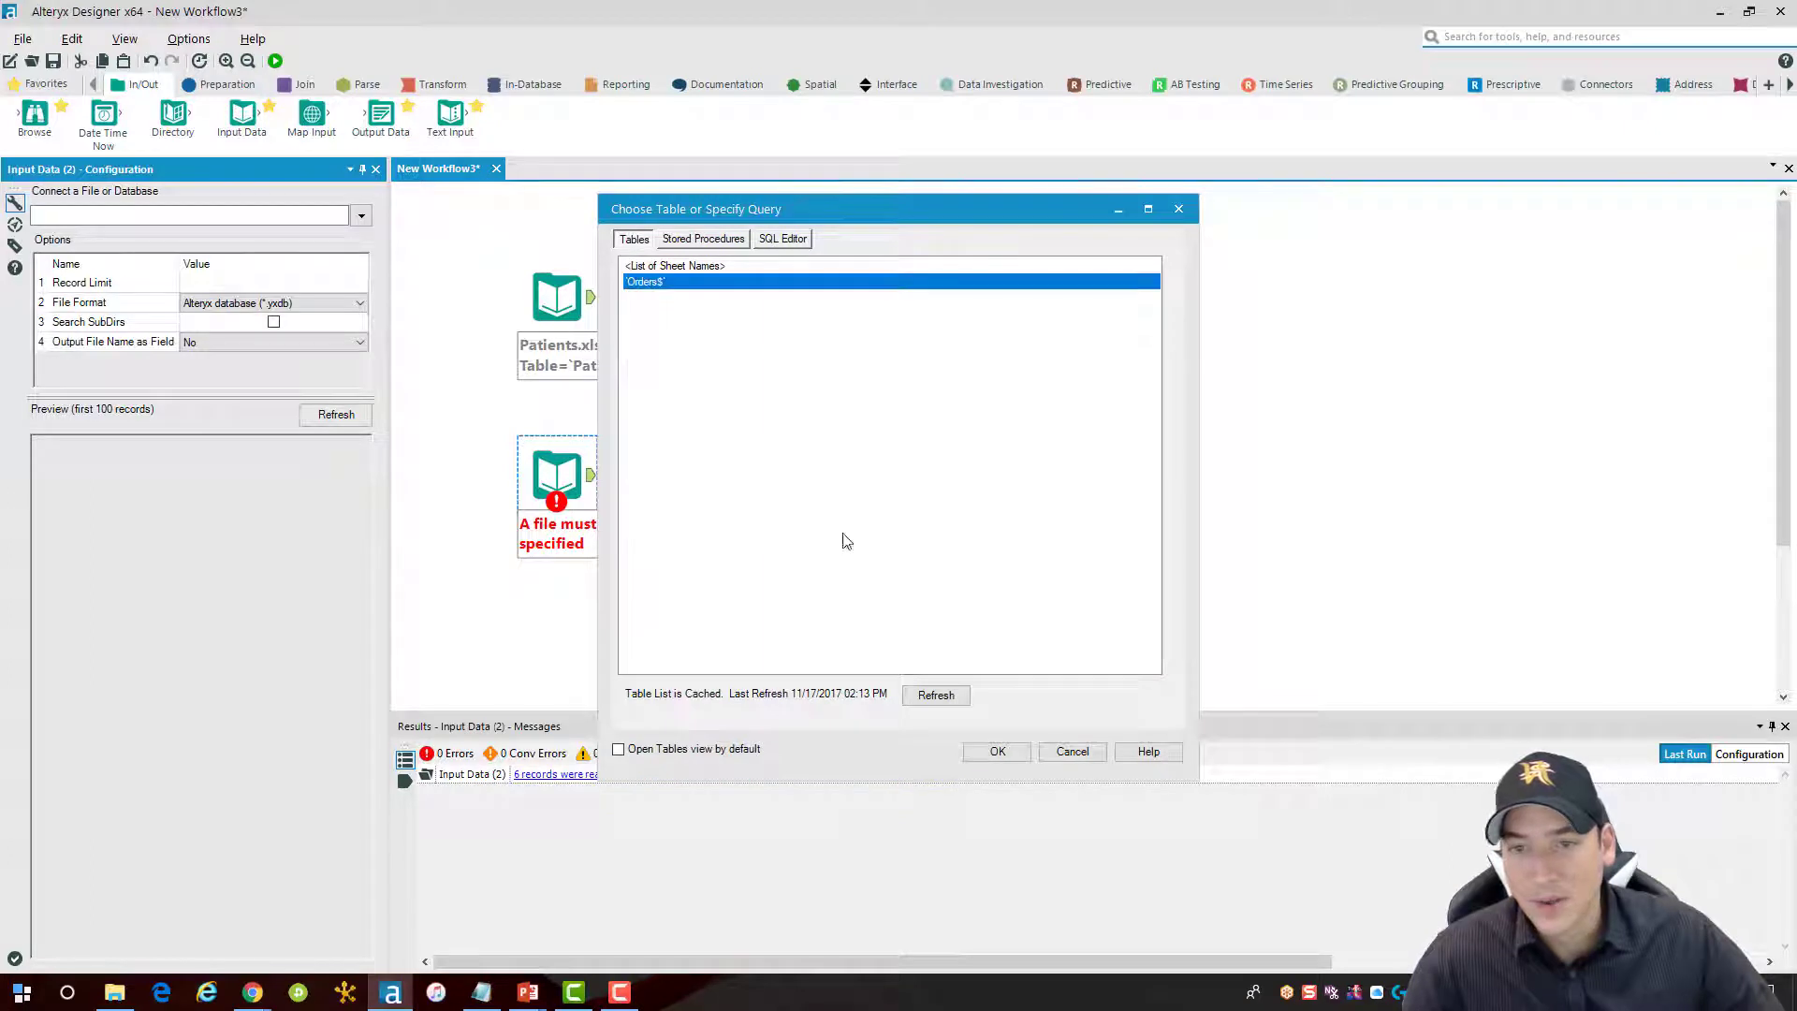
click(997, 752)
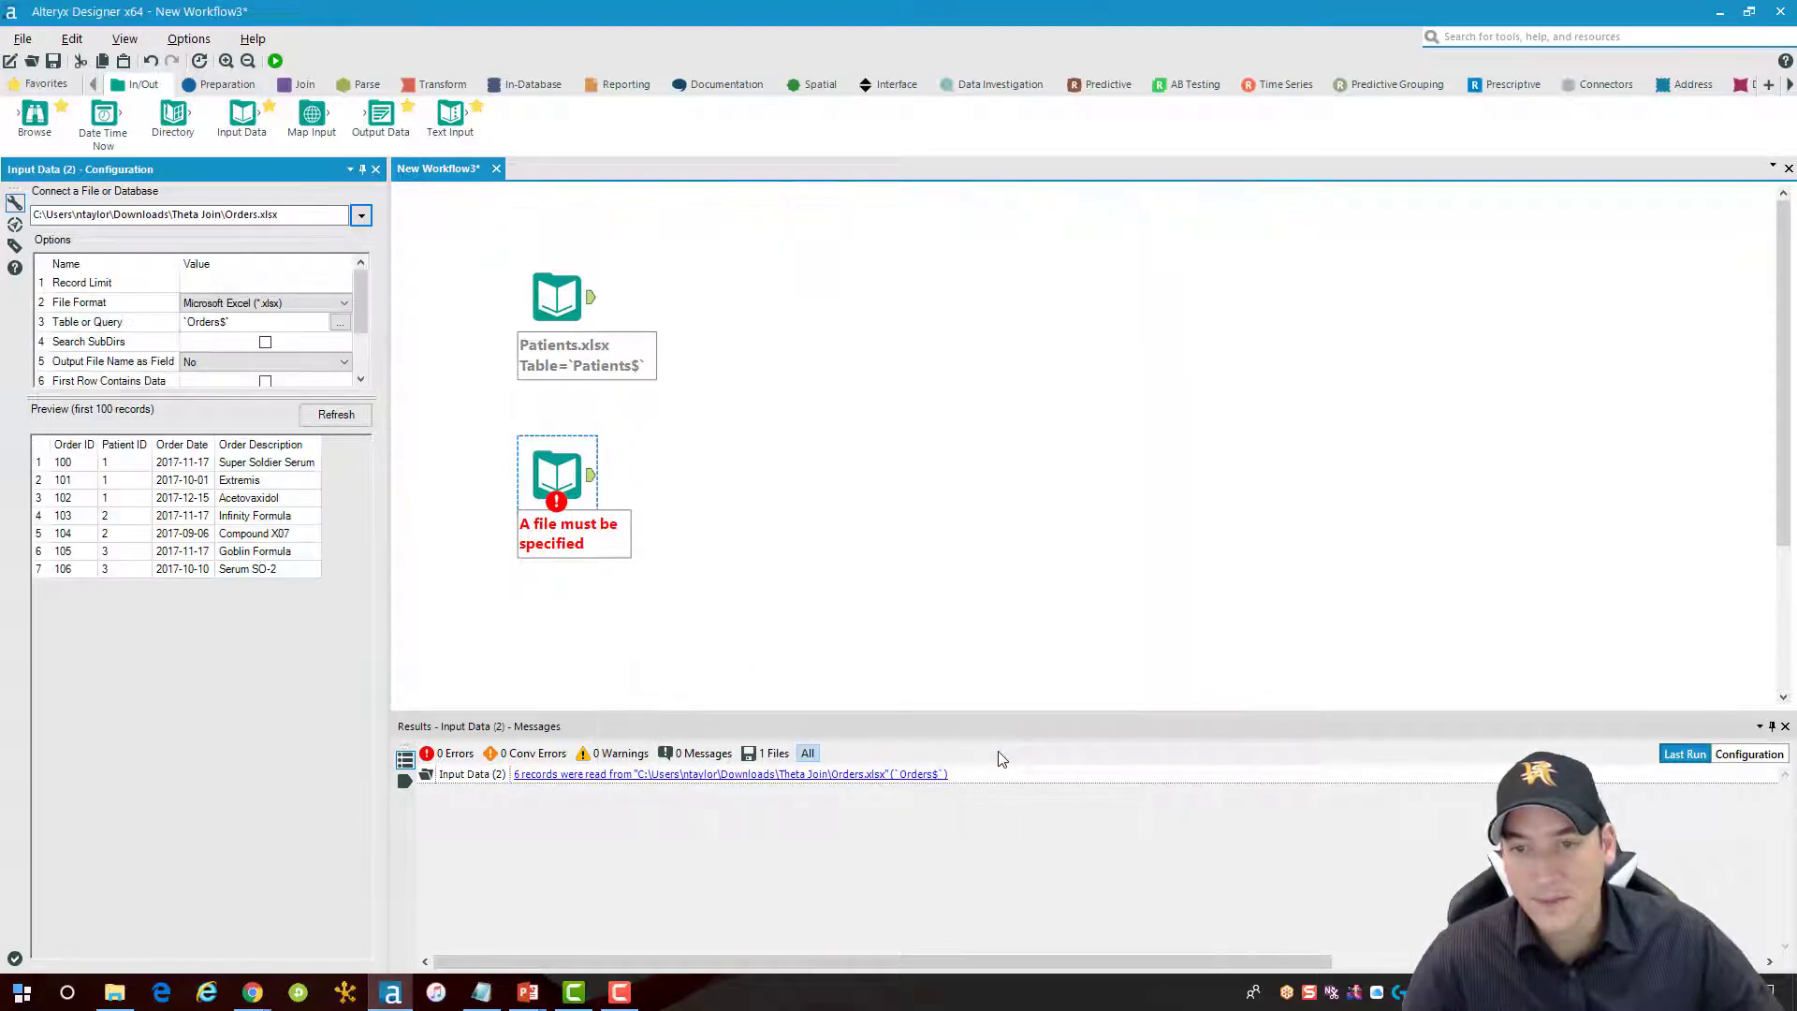
click(832, 495)
key(ctrl+r)
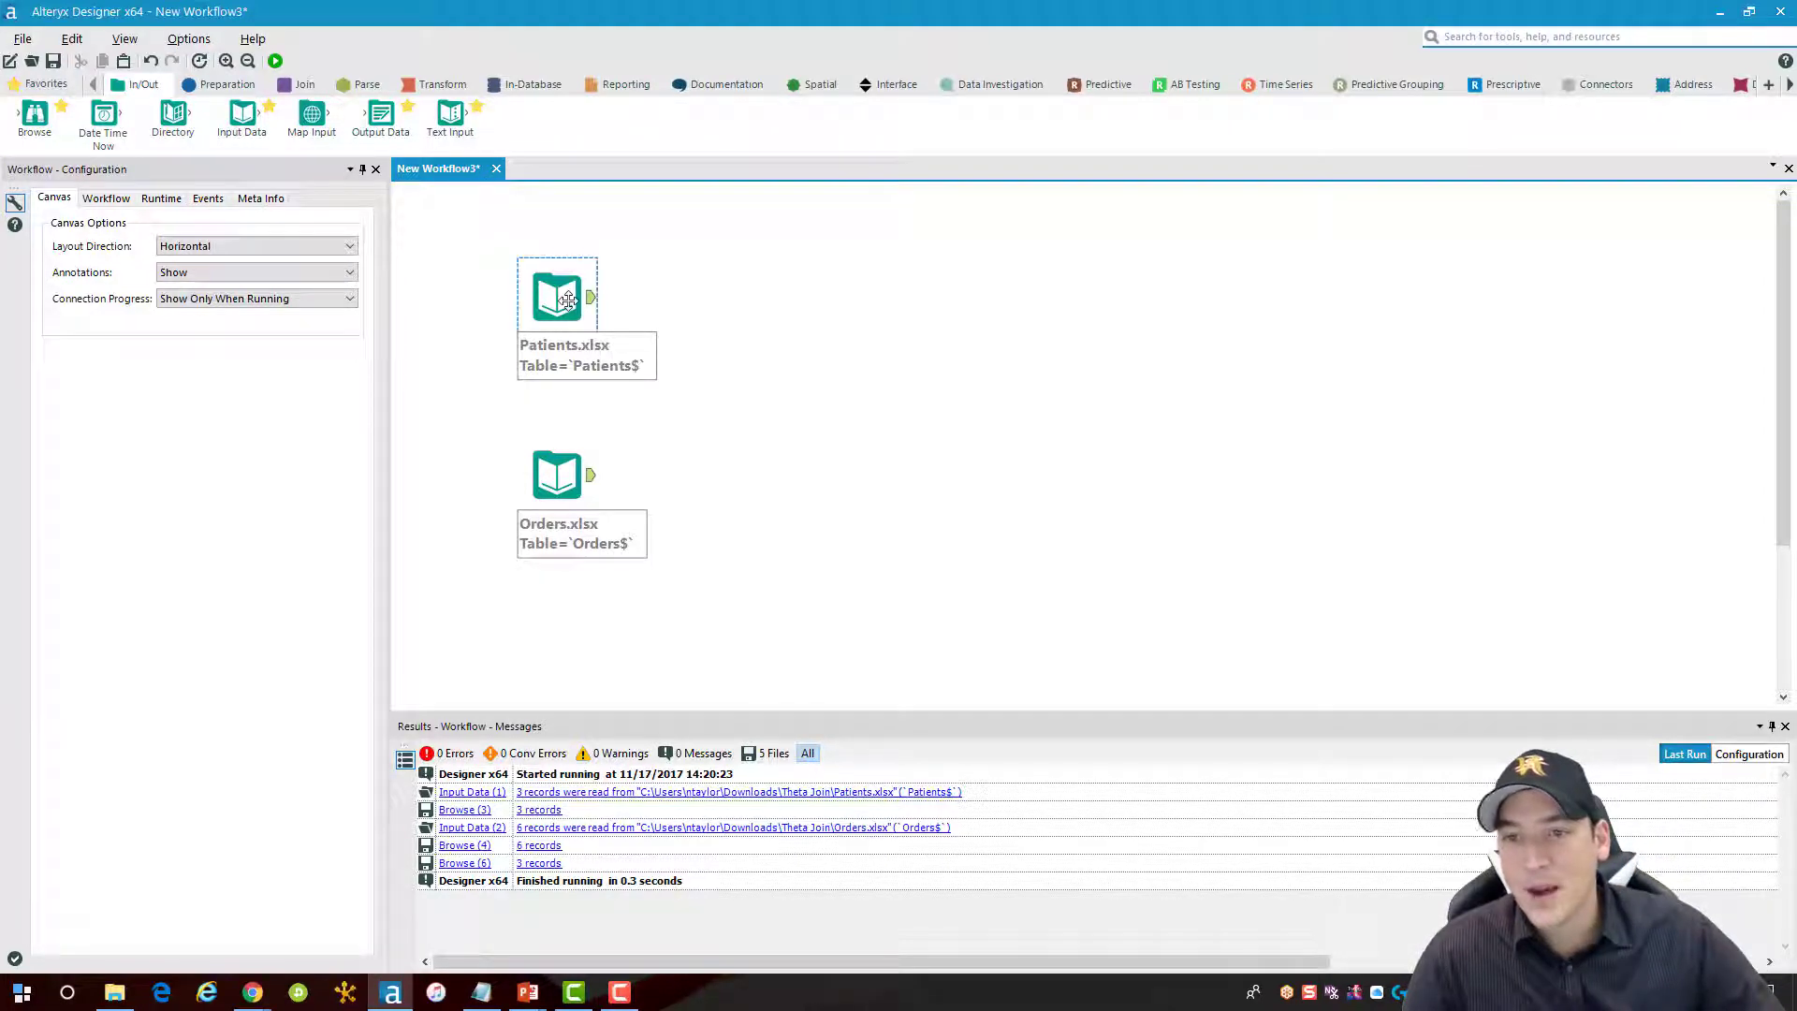
- Add a Browse tool after each of the Patients and Orders inputs and spread them apart
right_click(575, 307)
click(645, 519)
right_click(578, 482)
click(649, 695)
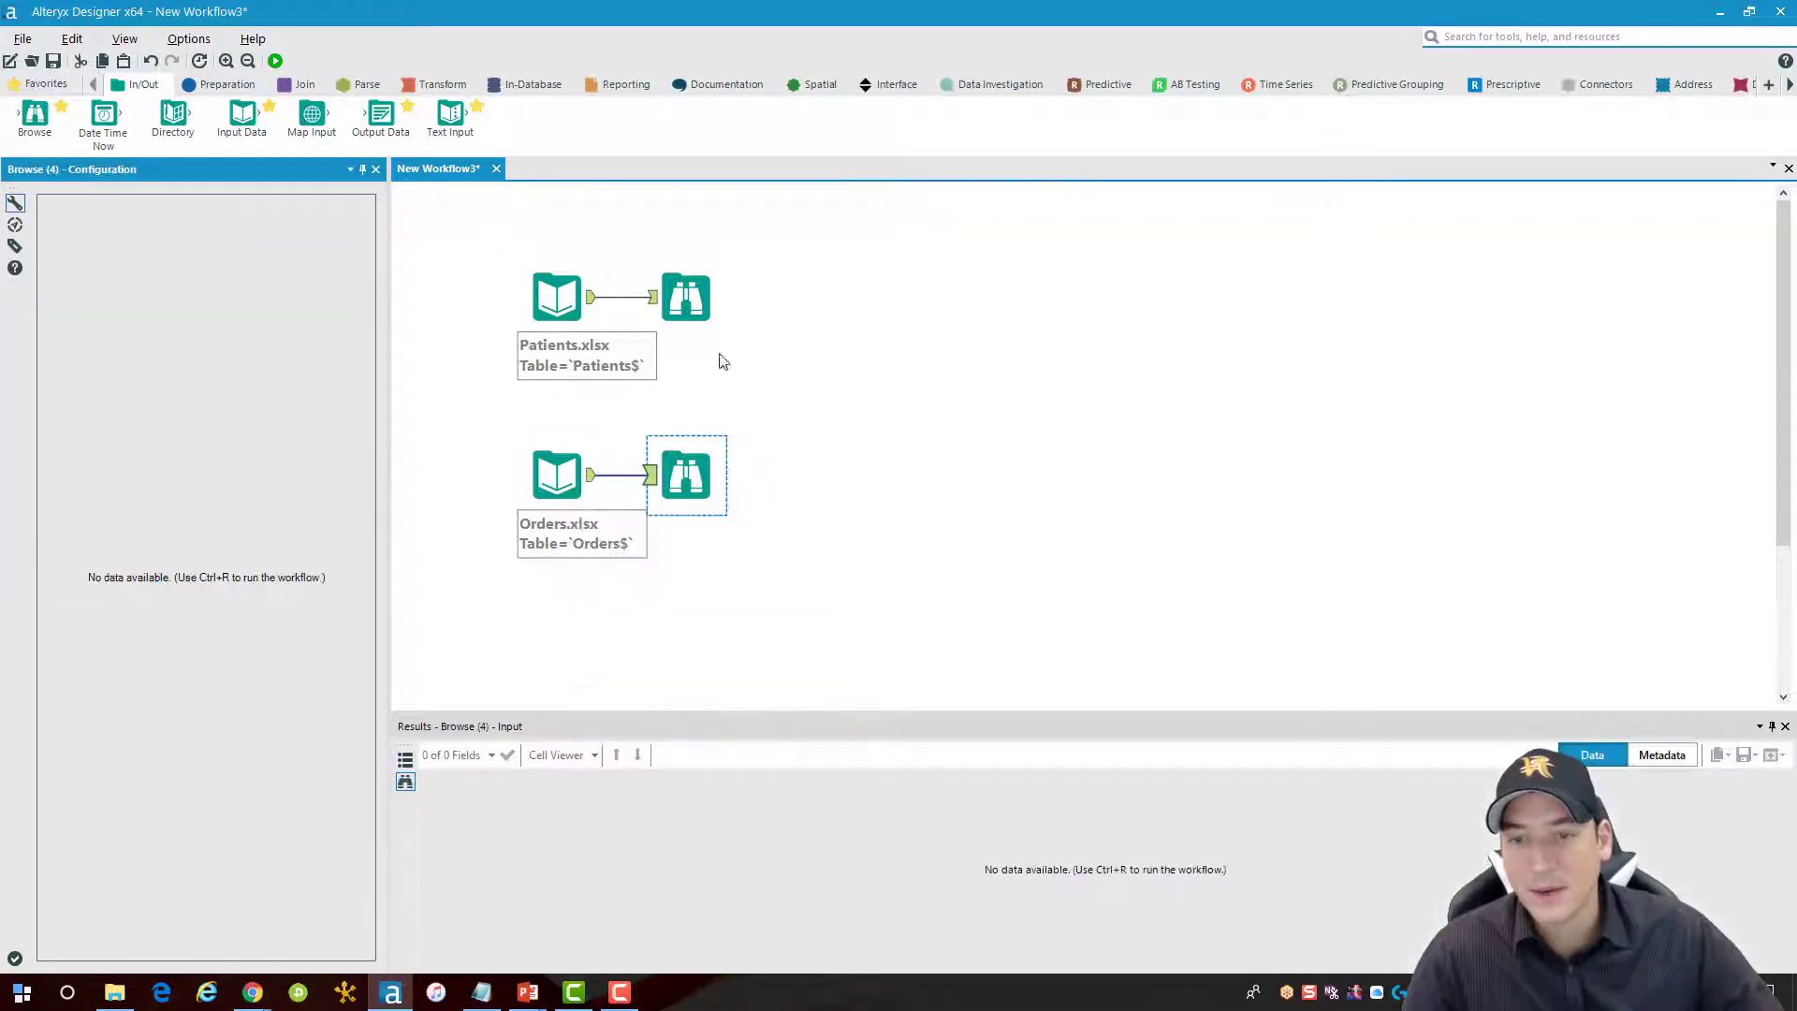
drag(703, 320, 720, 248)
click(693, 486)
drag(692, 486, 725, 551)
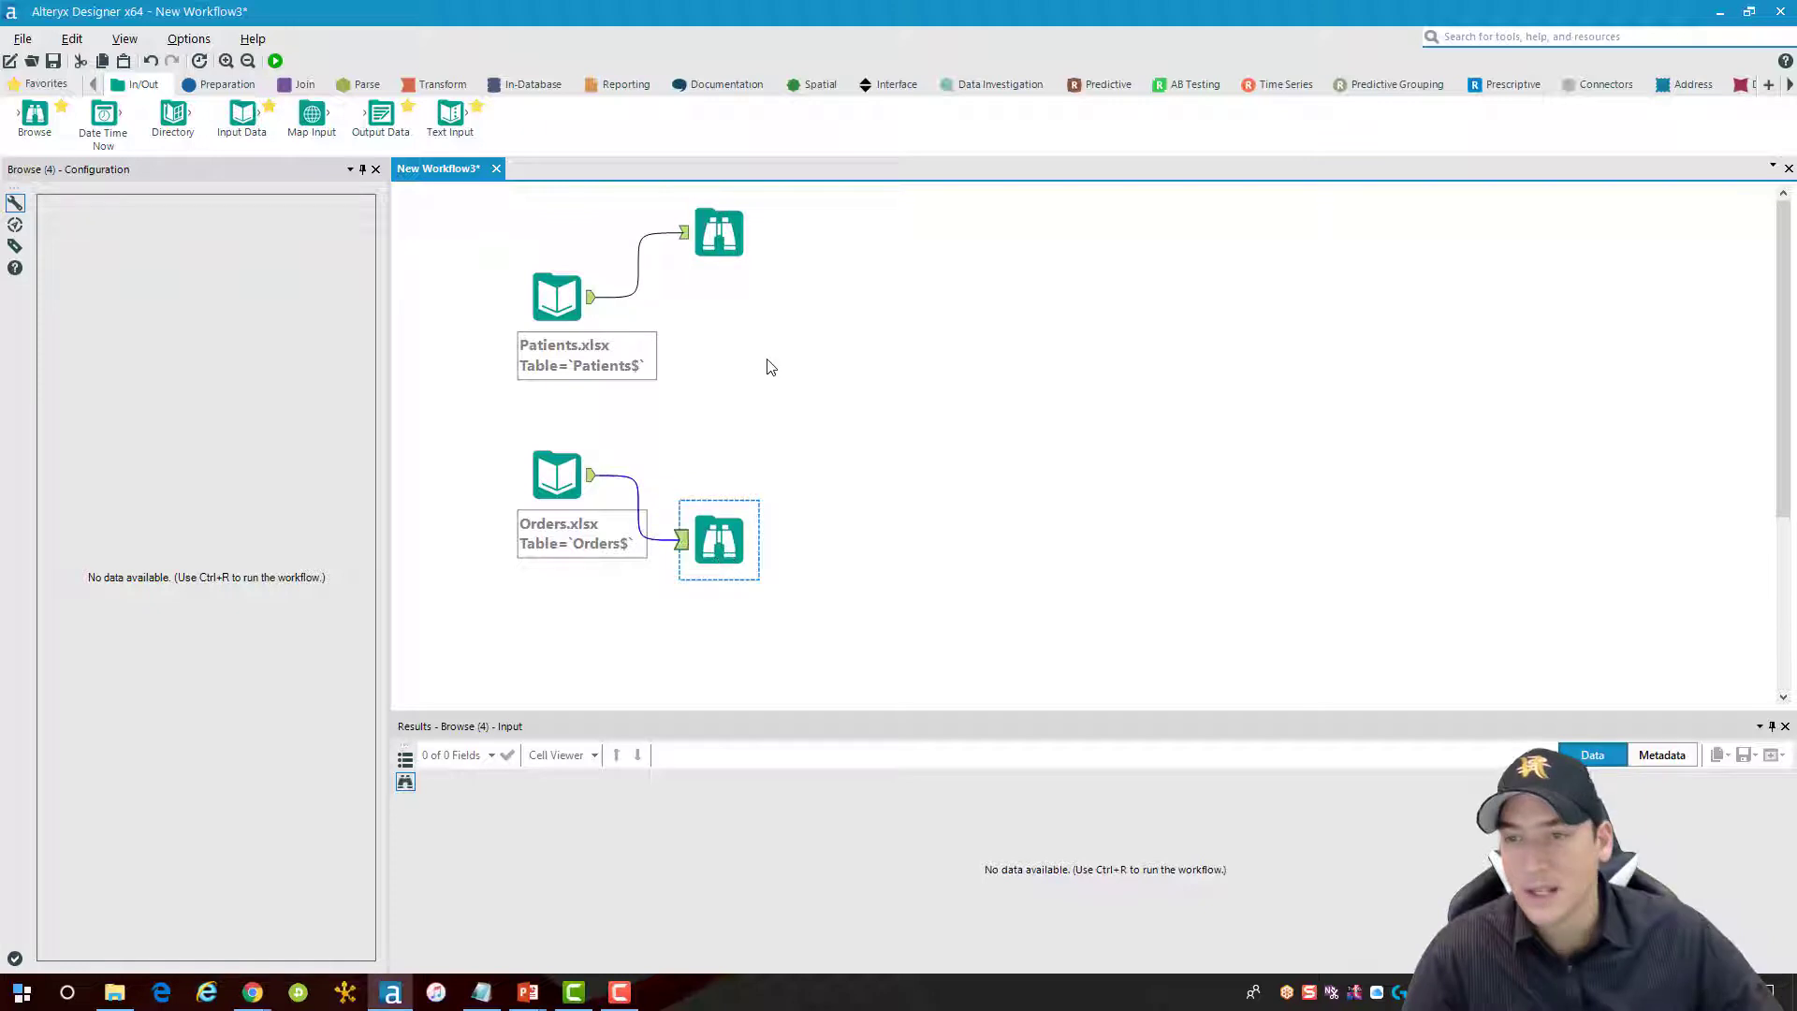
- Run the workflow and inspect Patients' Admit and Discharge Dates and Orders' Order Date values
click(275, 61)
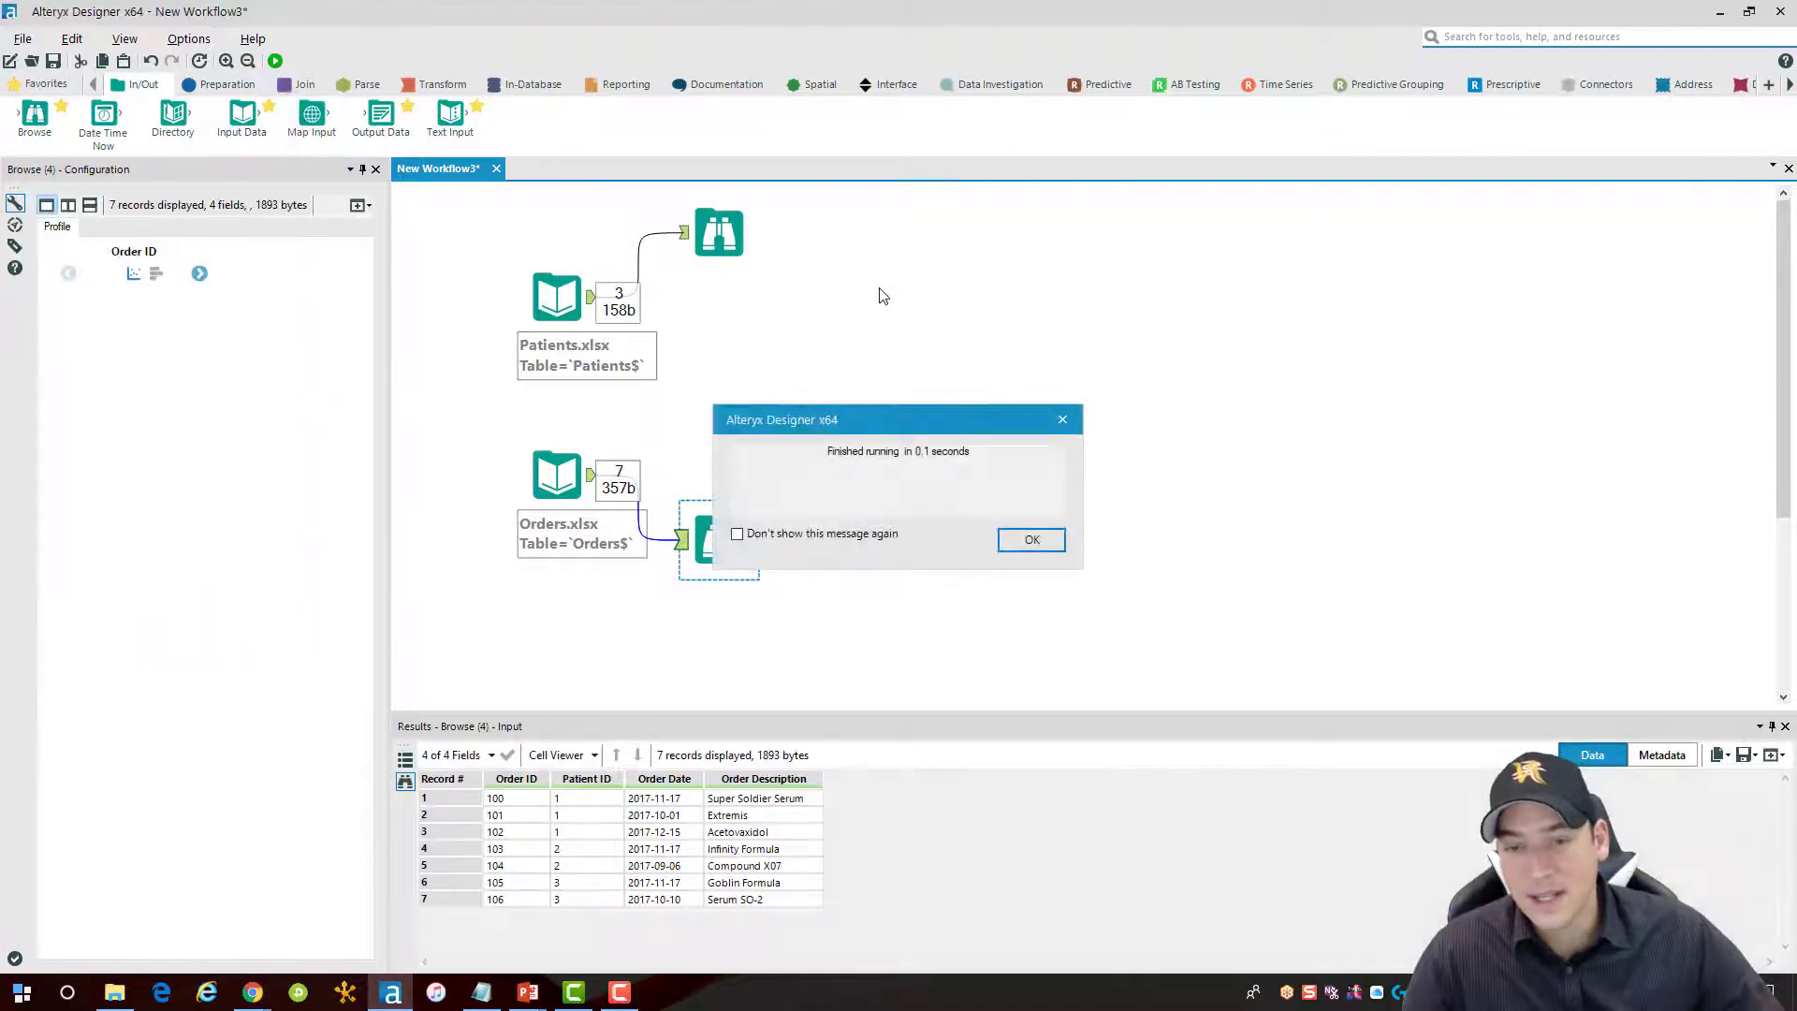
click(1024, 545)
click(719, 233)
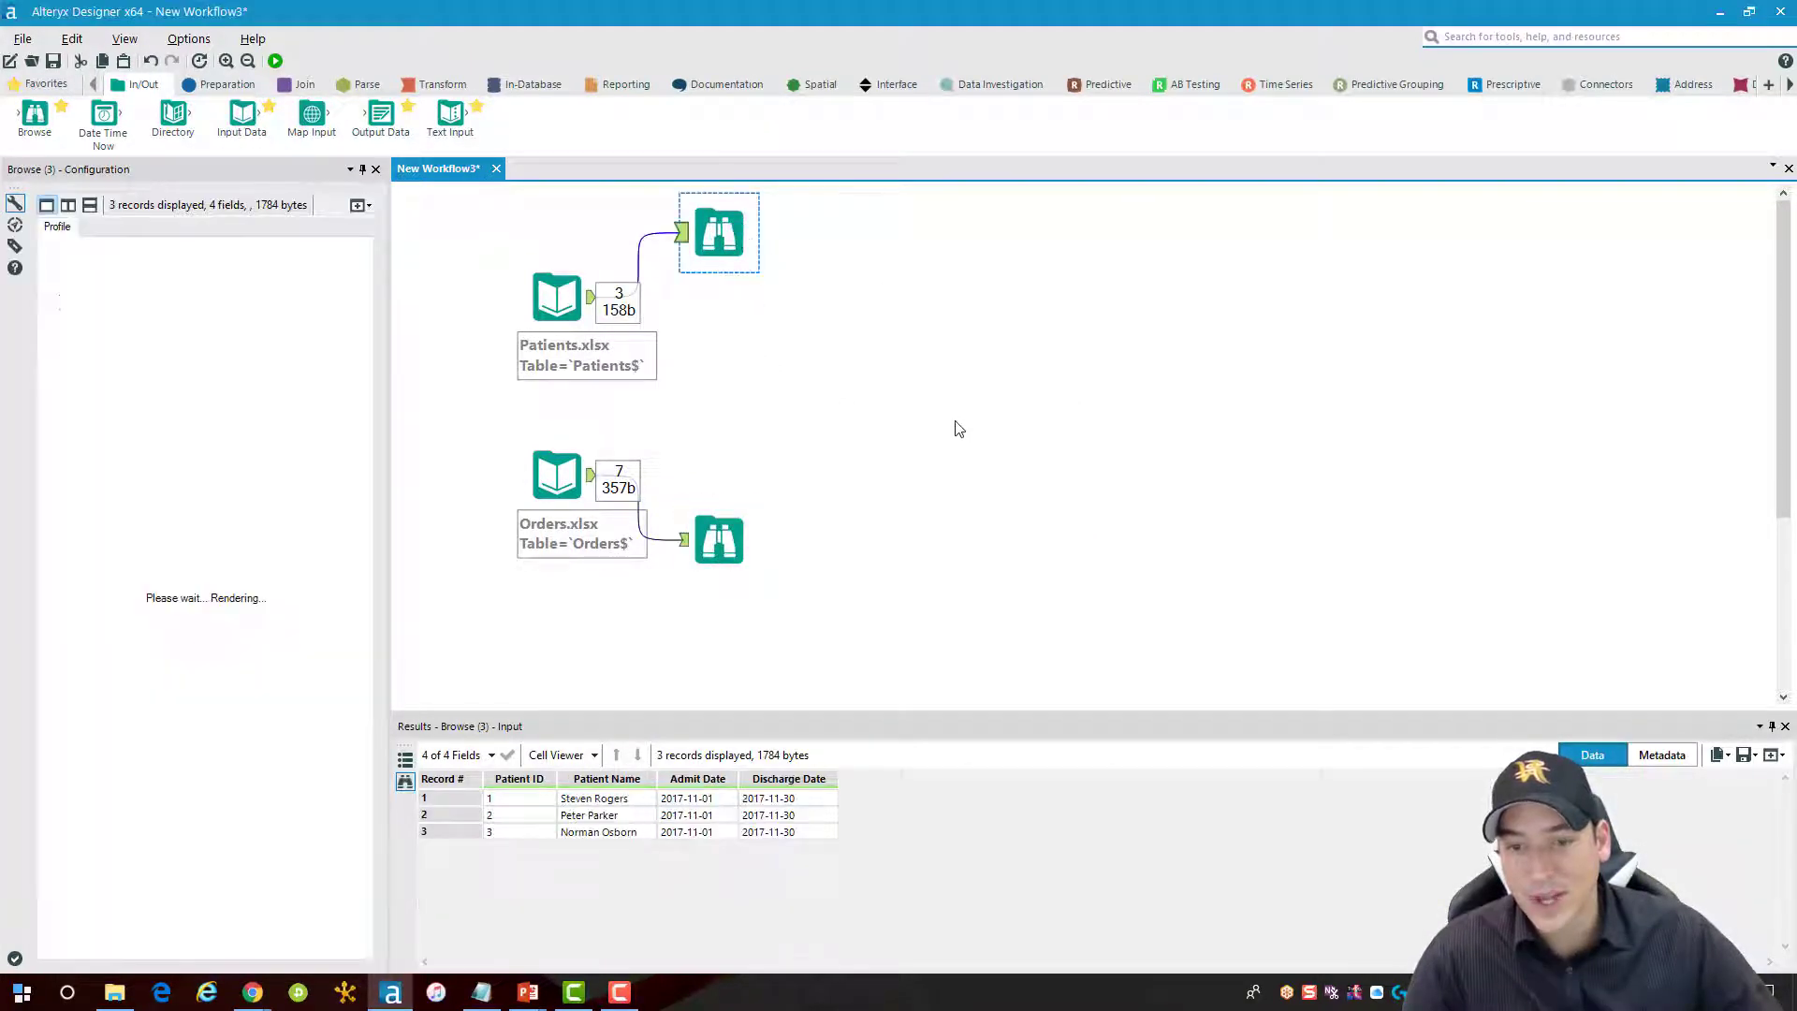
click(697, 798)
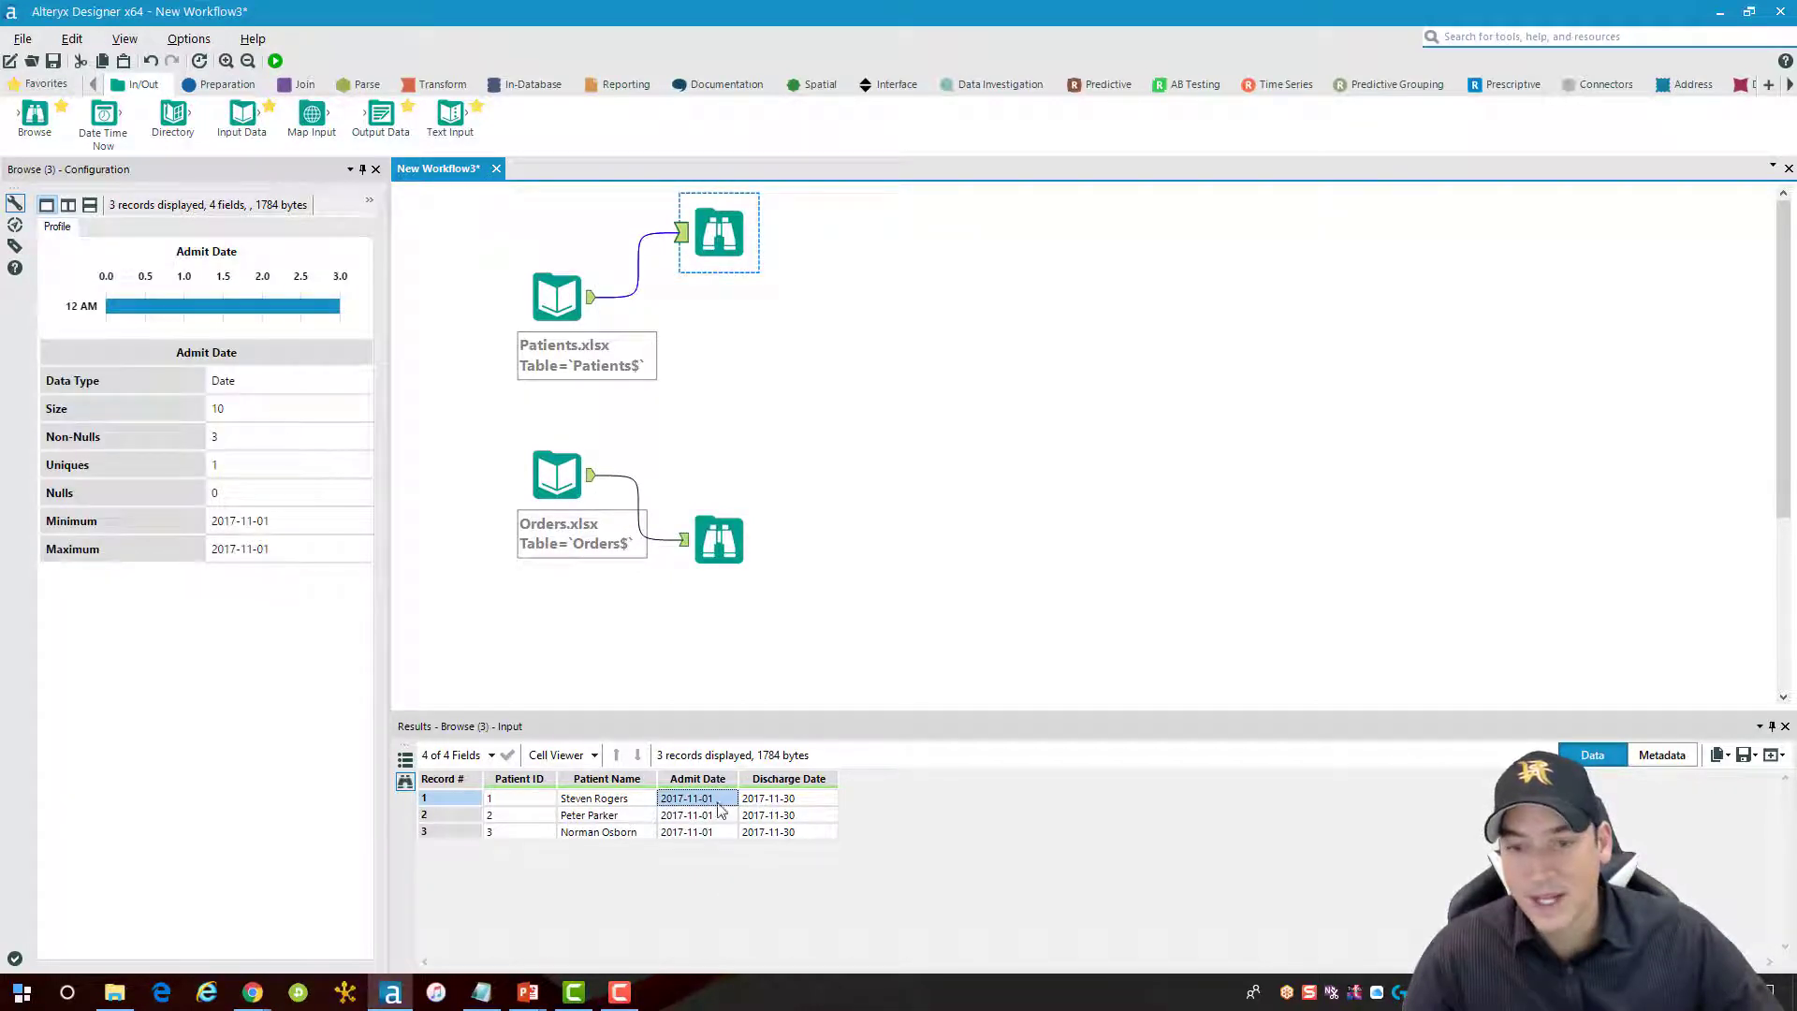
click(782, 800)
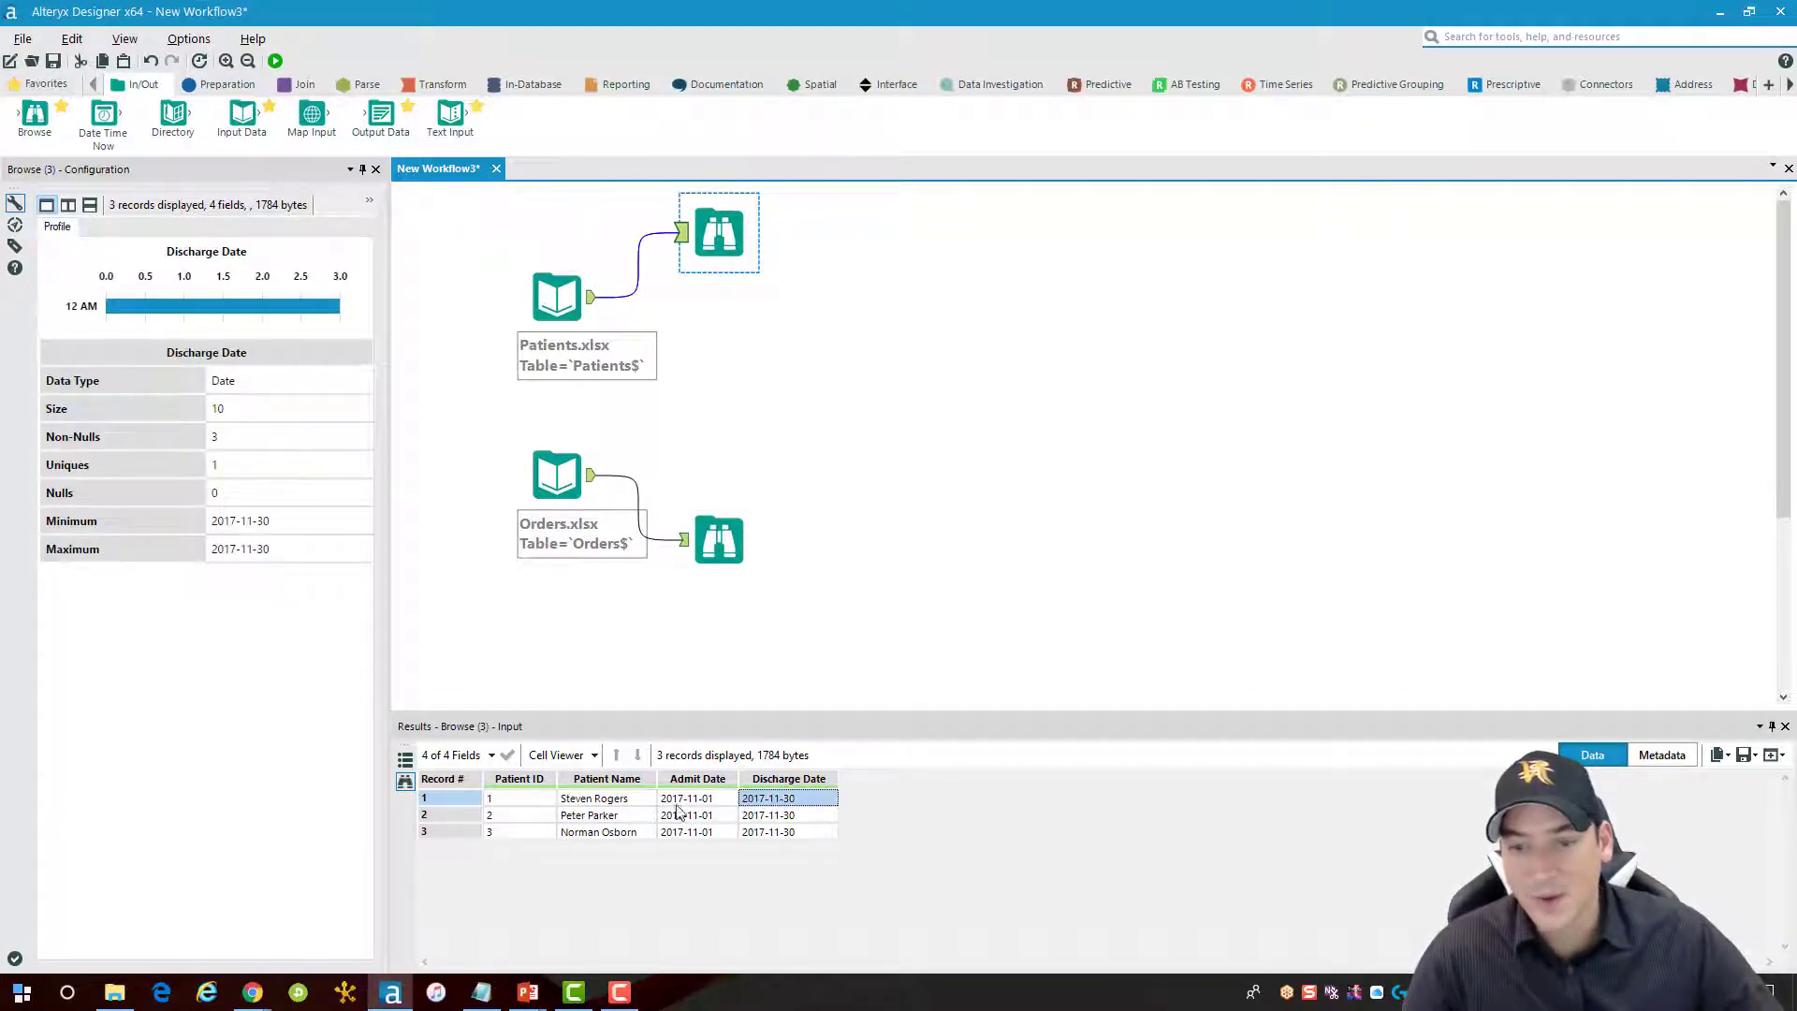
click(719, 540)
click(667, 815)
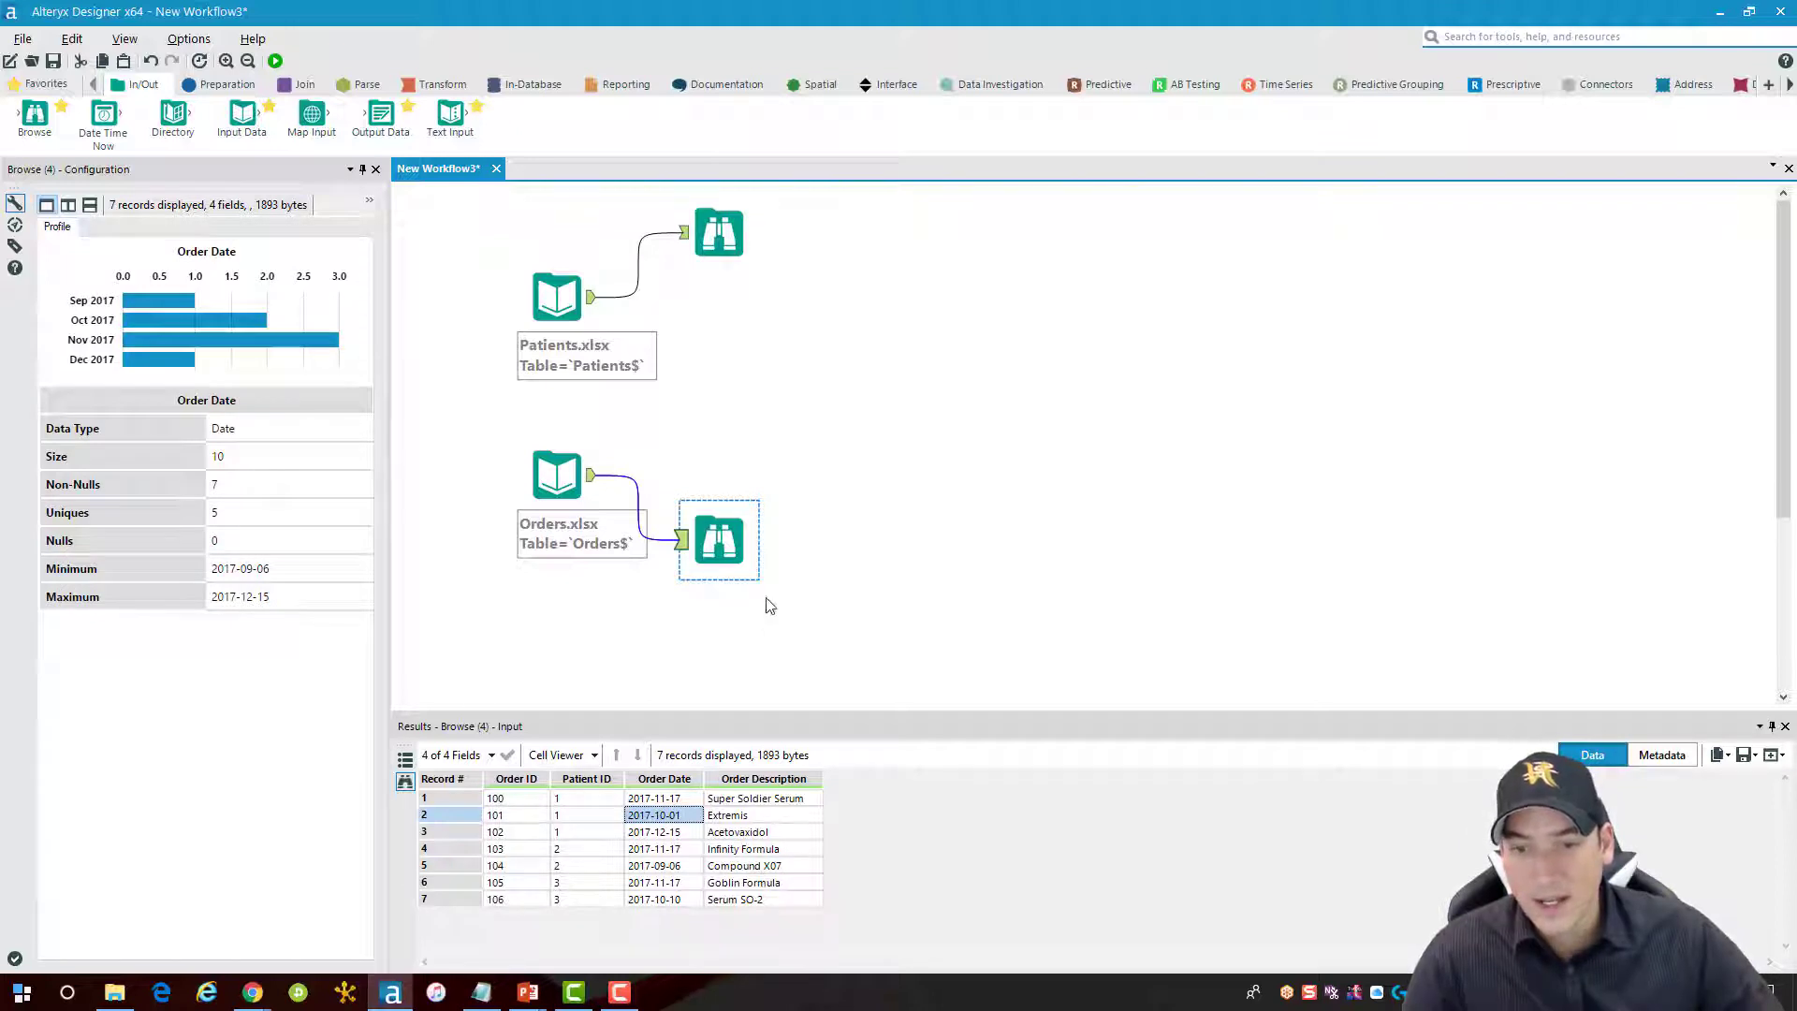
- Show the Join tool palette with nothing selected on the canvas
click(786, 403)
click(719, 234)
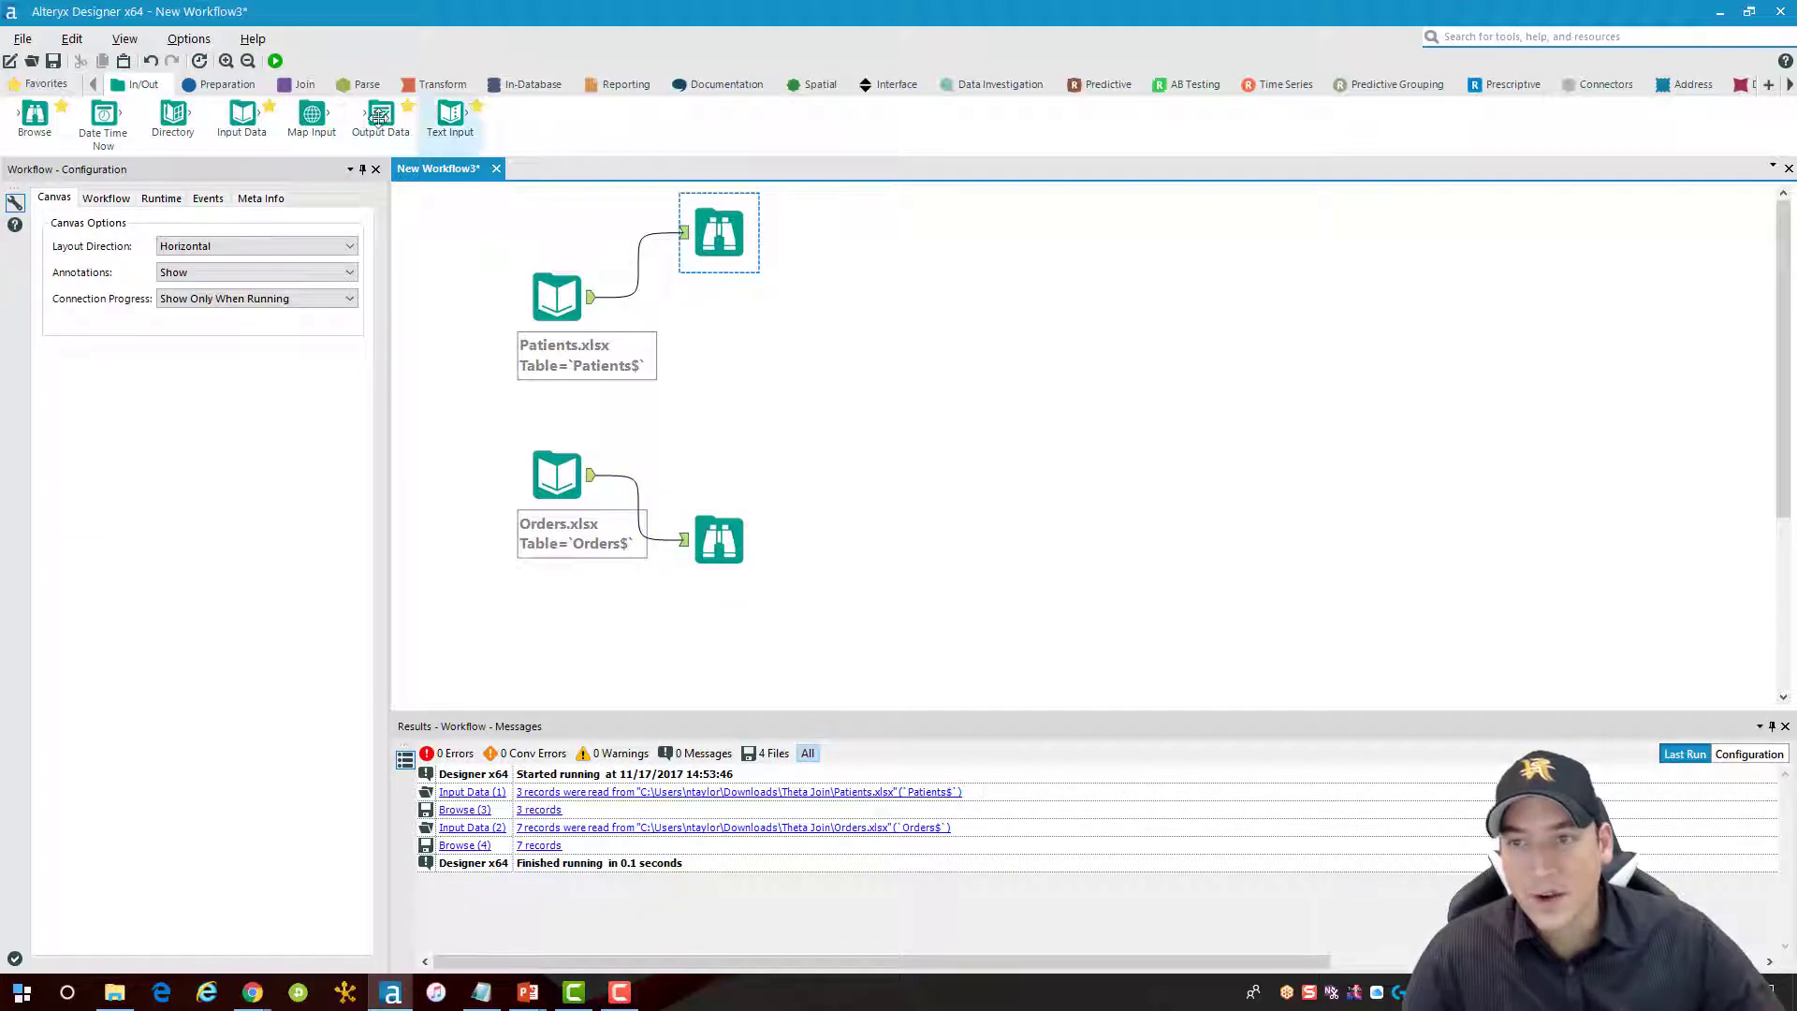
click(309, 86)
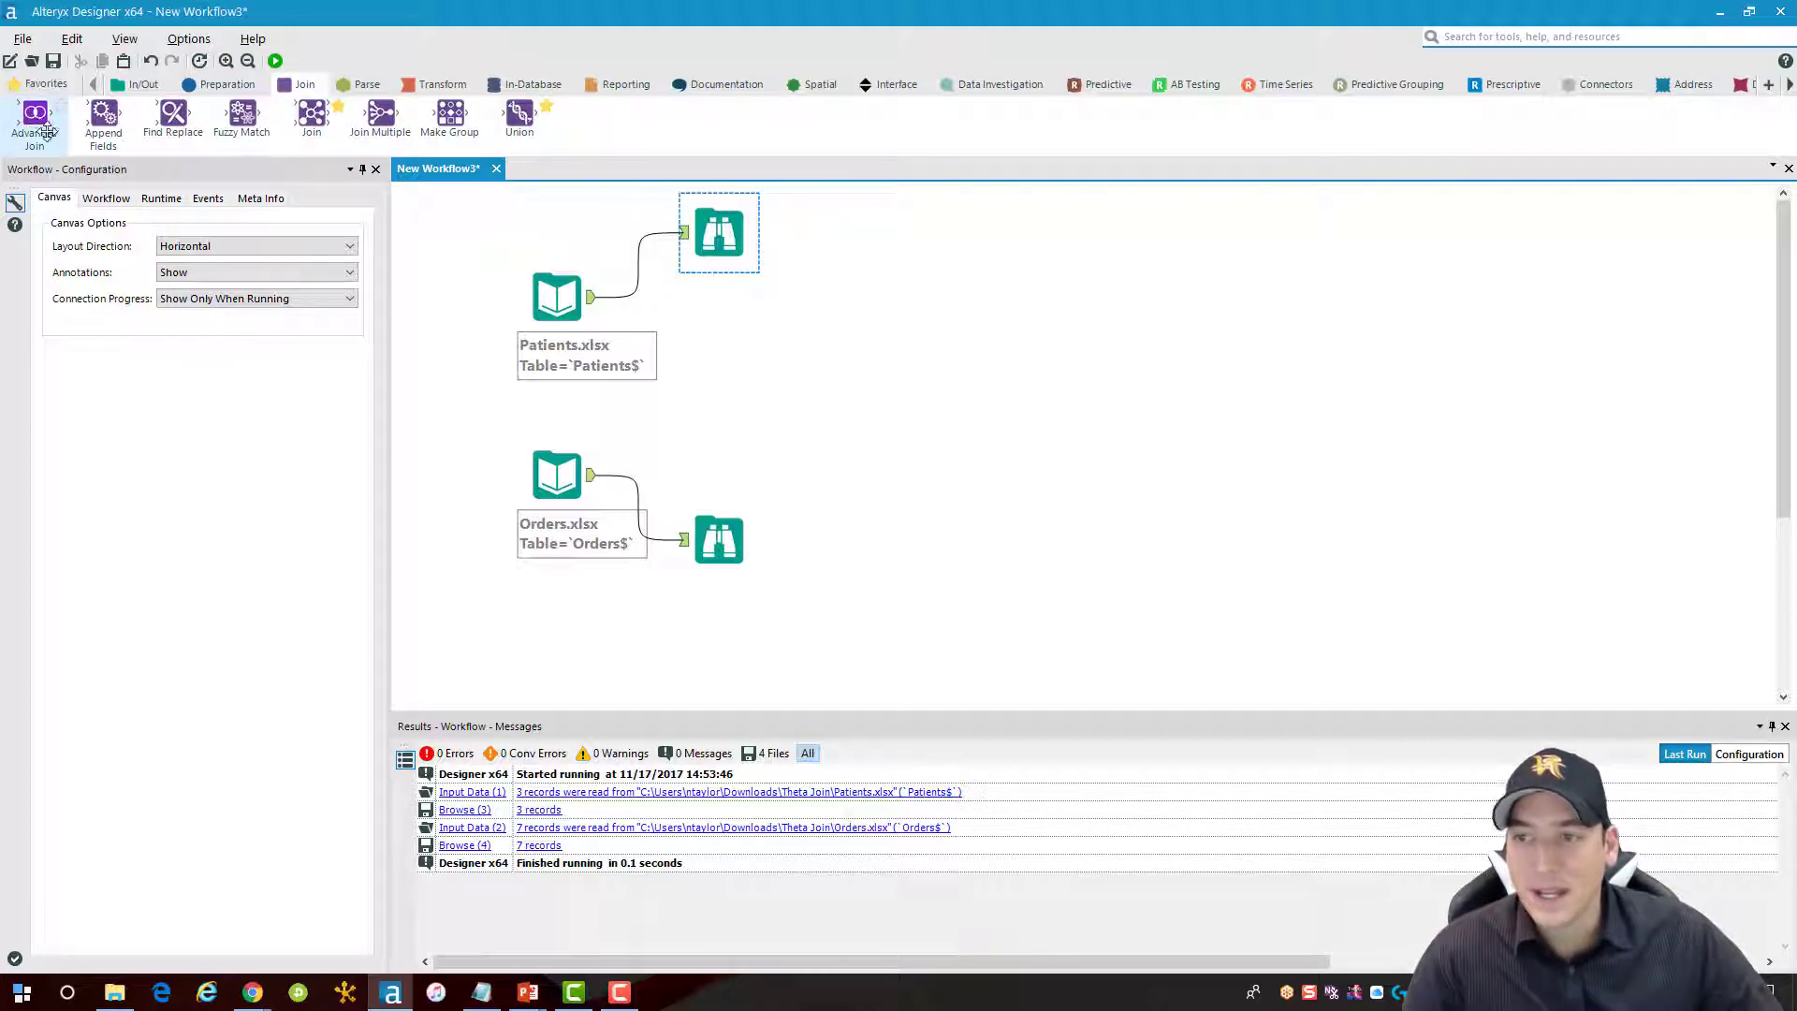
click(638, 324)
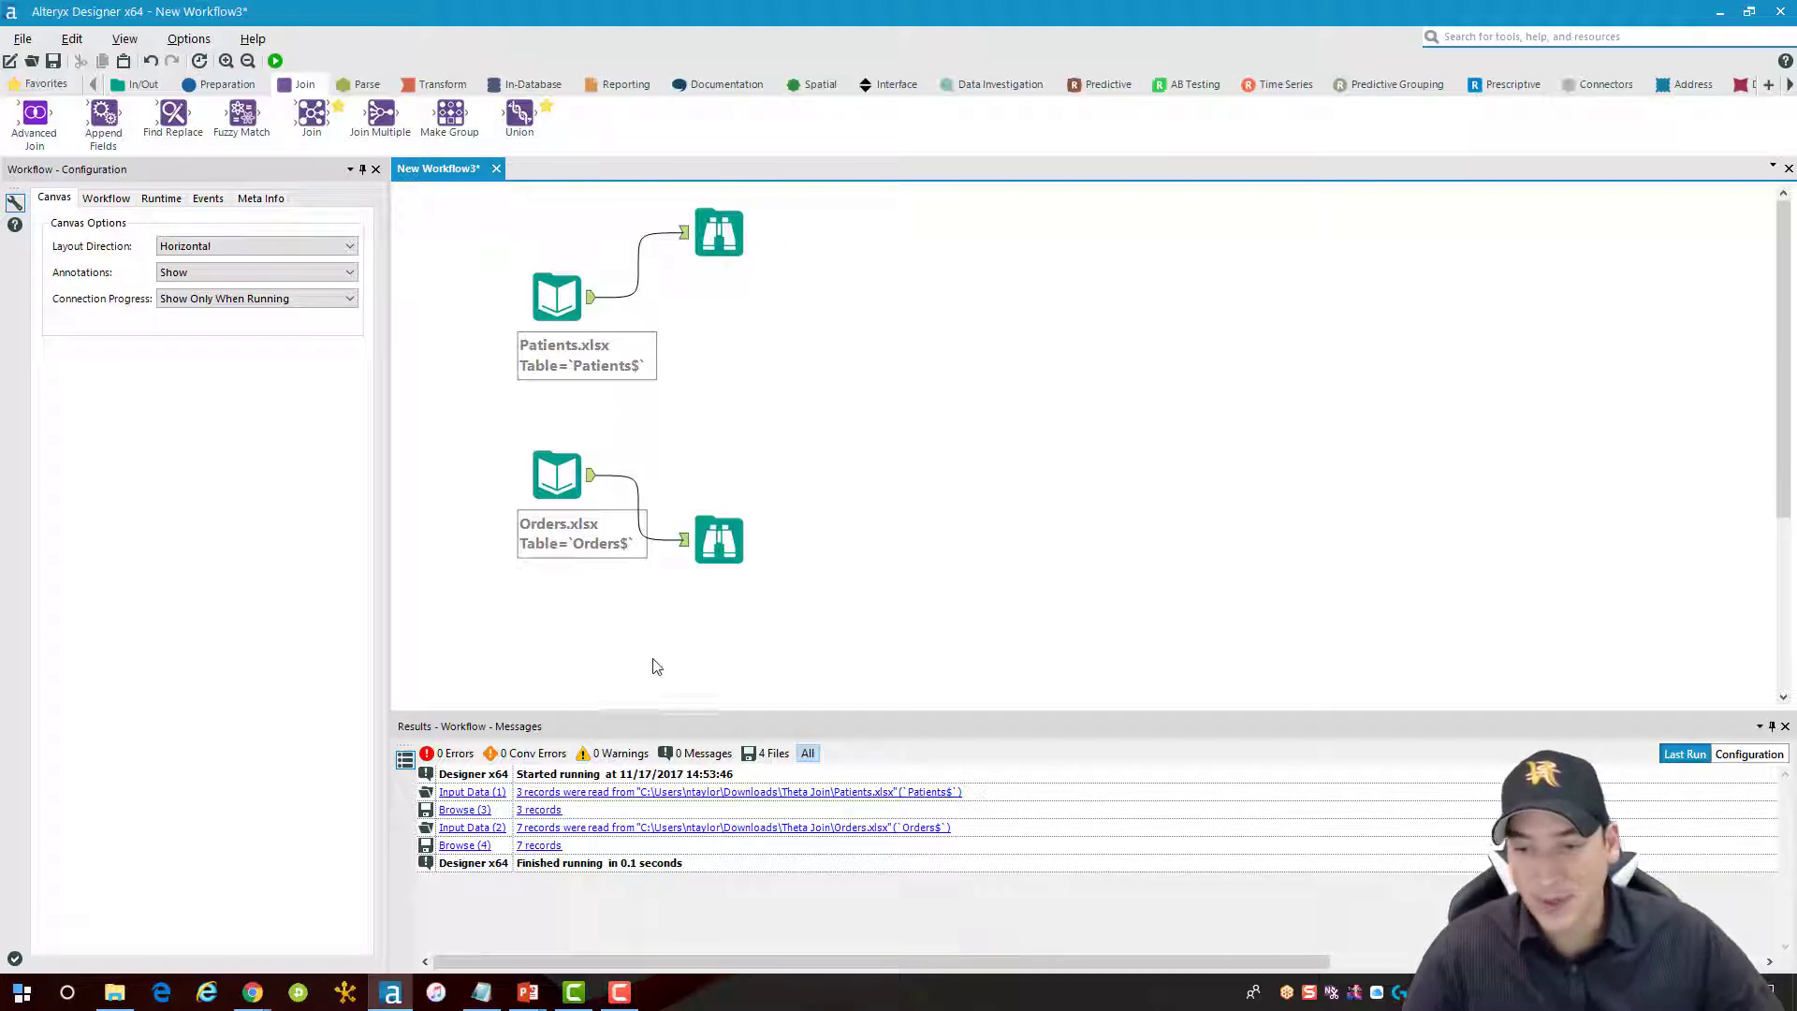
mouse_move(253, 994)
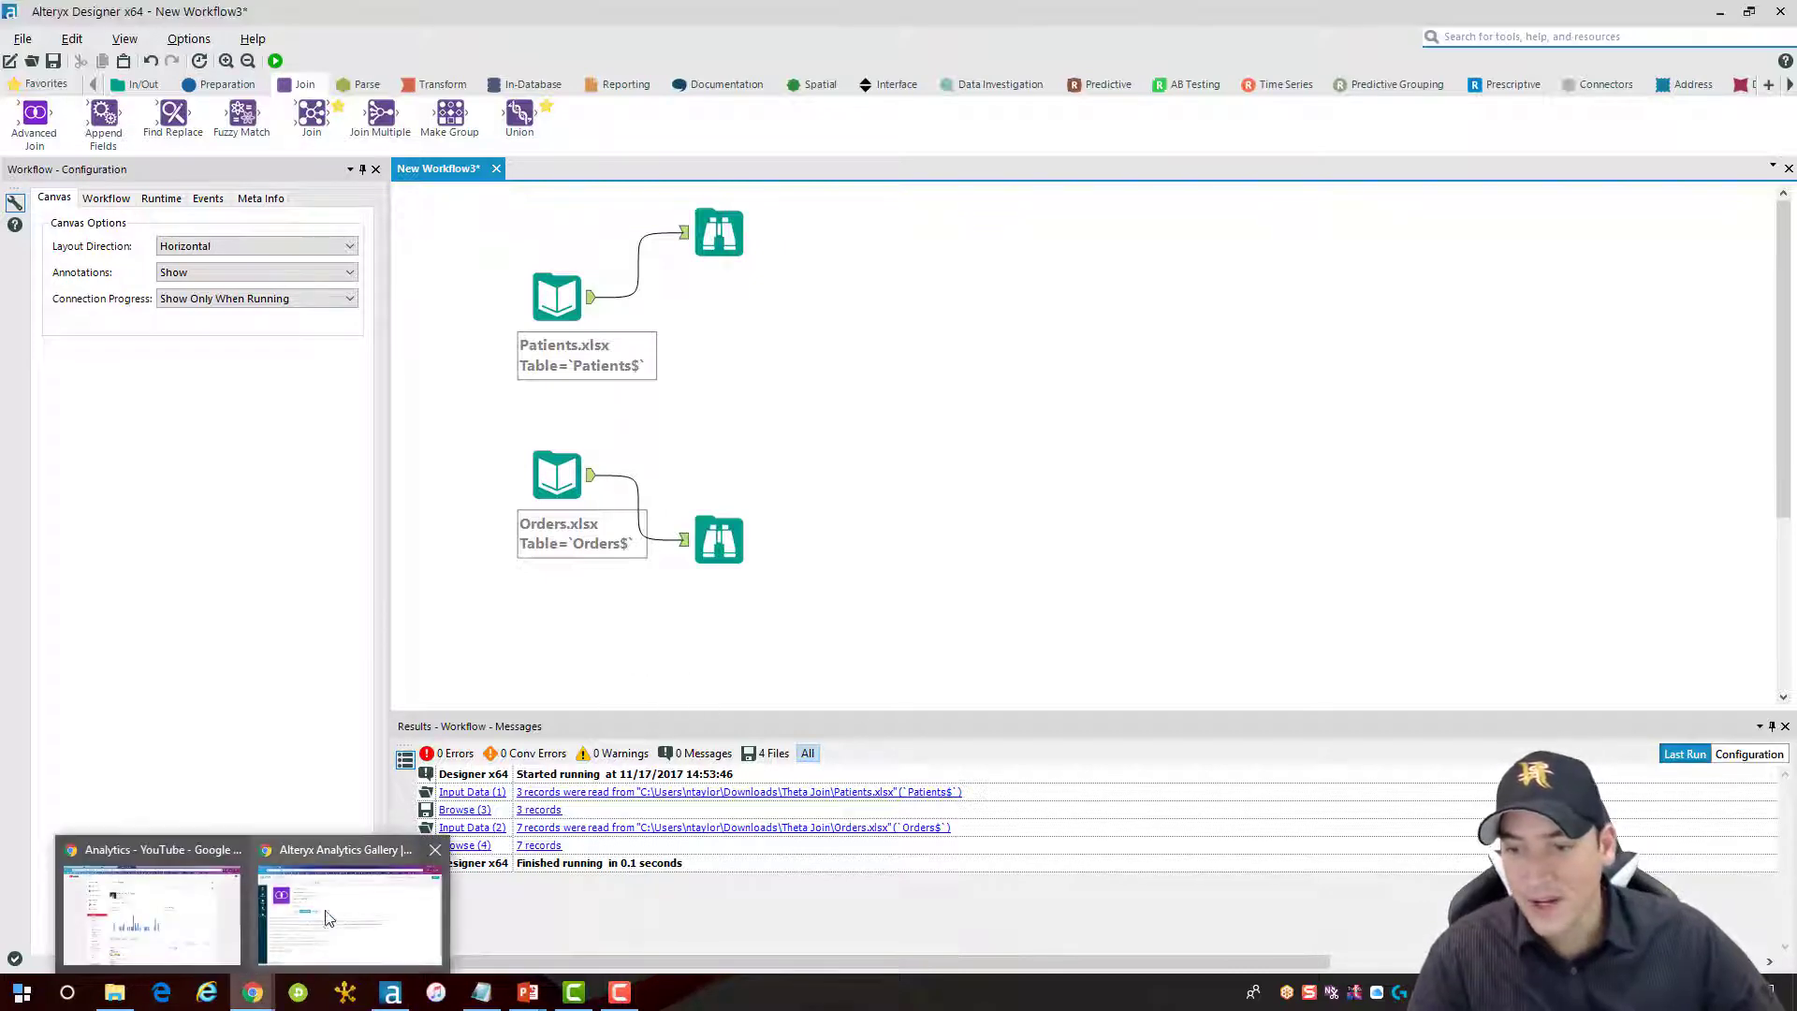
click(356, 898)
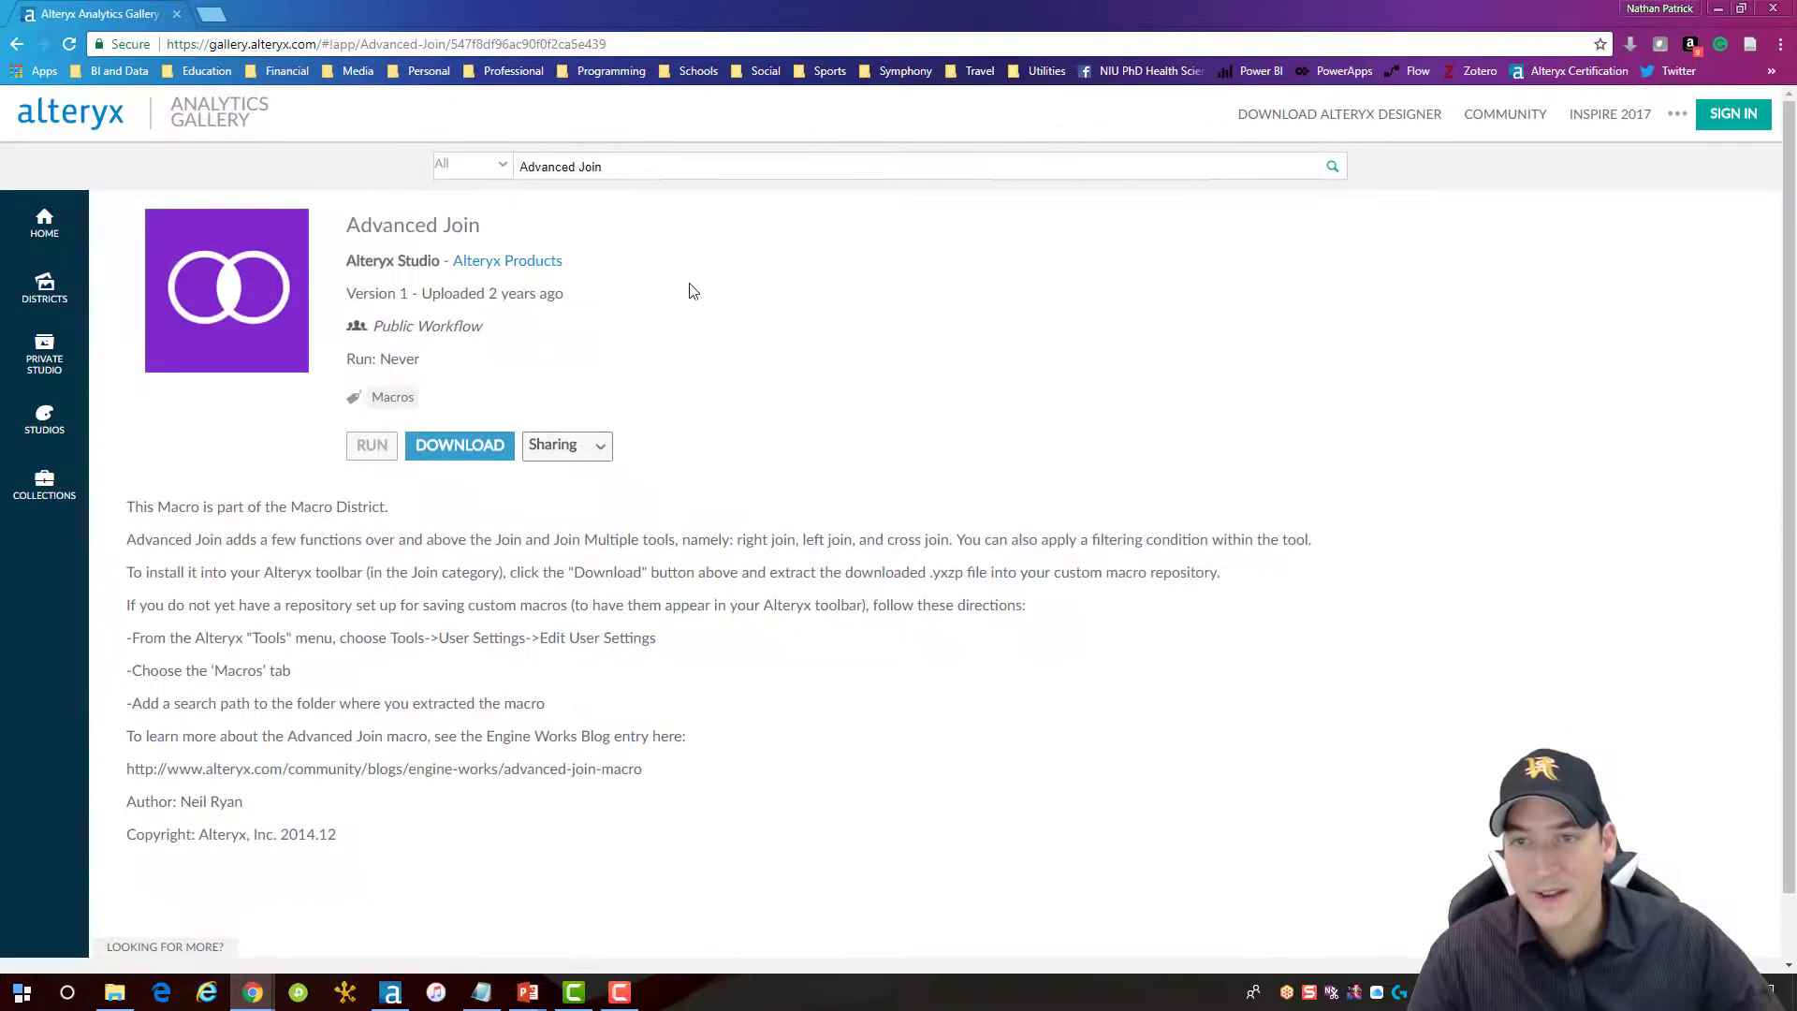
click(1719, 8)
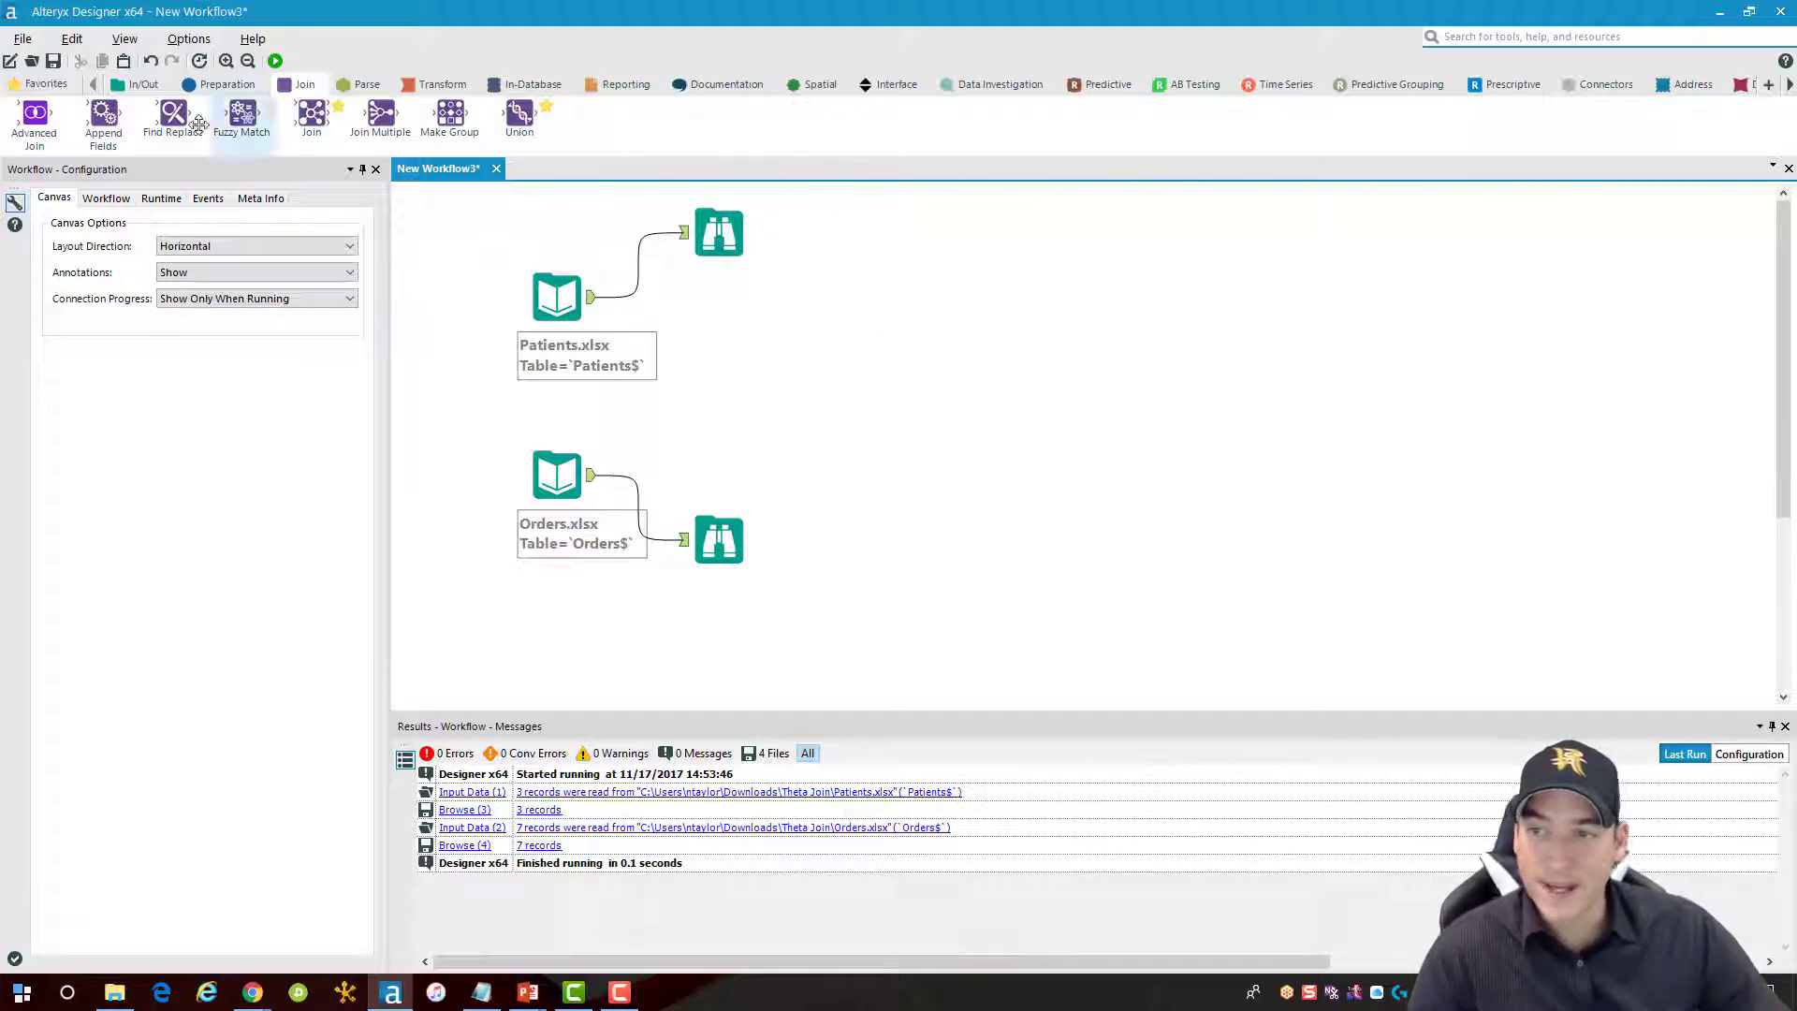
- Add an Advanced Join with Patients on A and Orders on B, both matched on Patient ID
drag(35, 114, 816, 393)
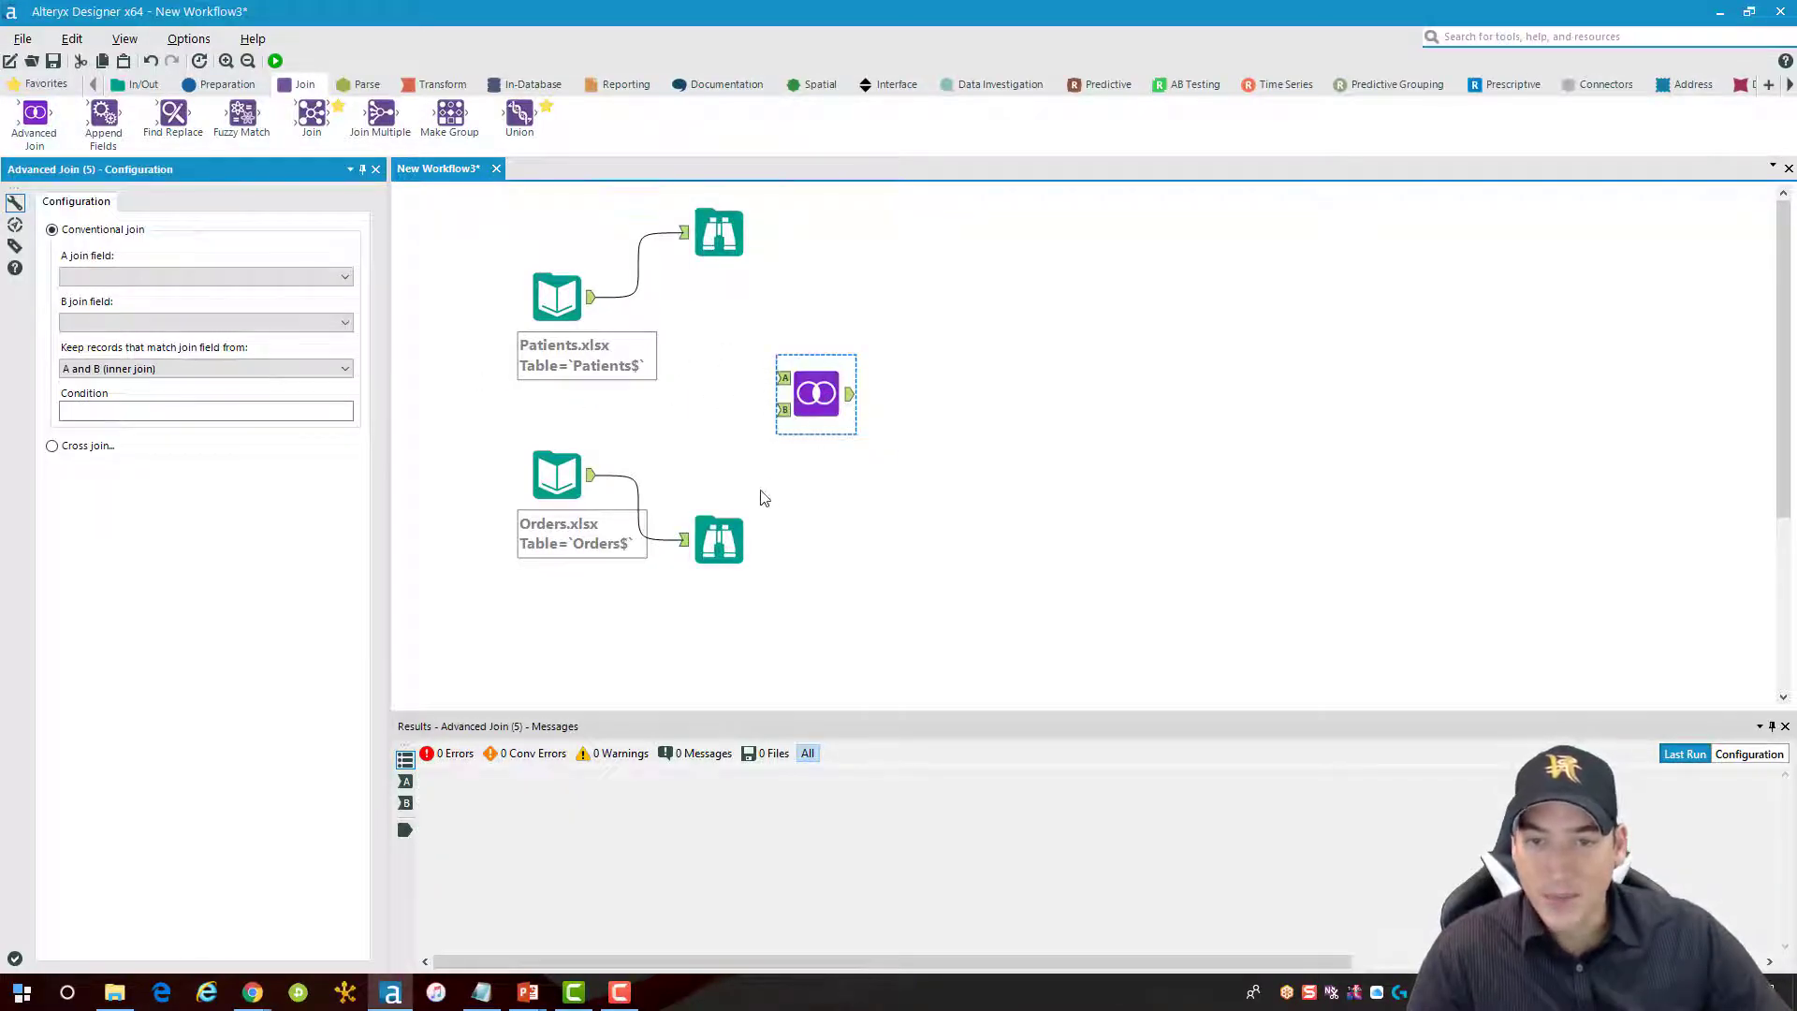
drag(590, 298, 781, 379)
drag(592, 476, 782, 410)
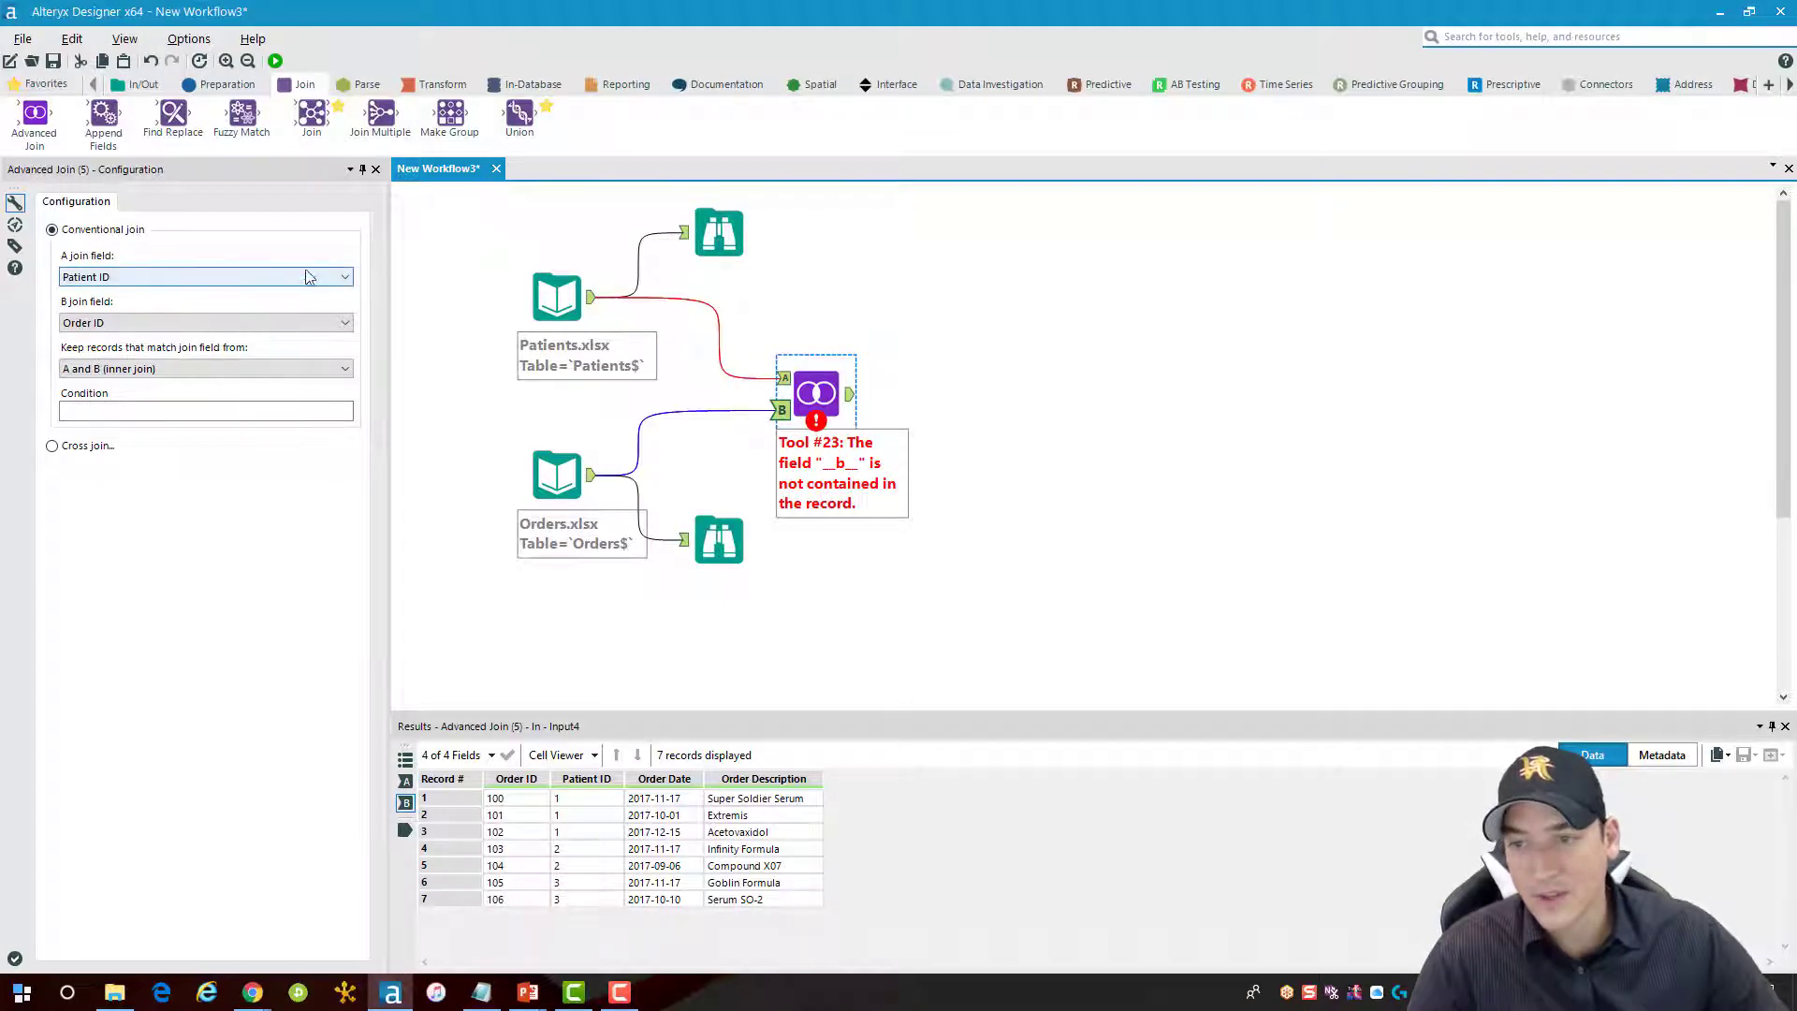
click(340, 323)
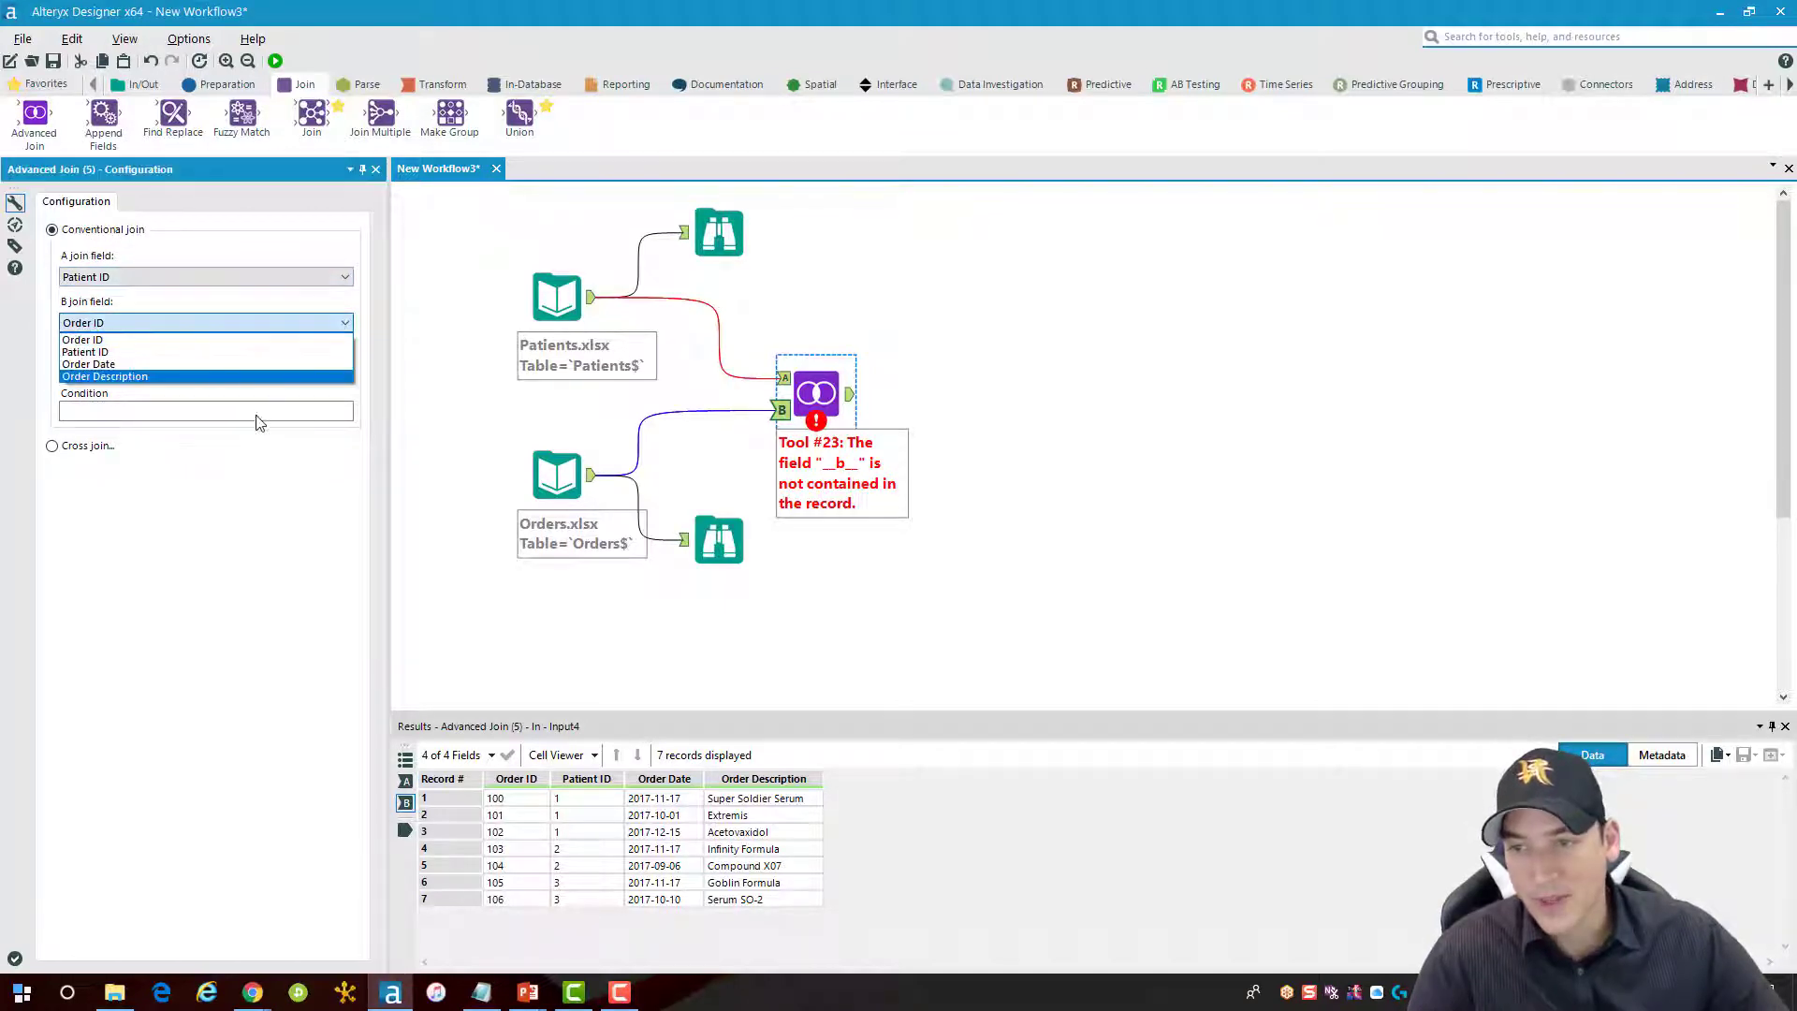
click(281, 354)
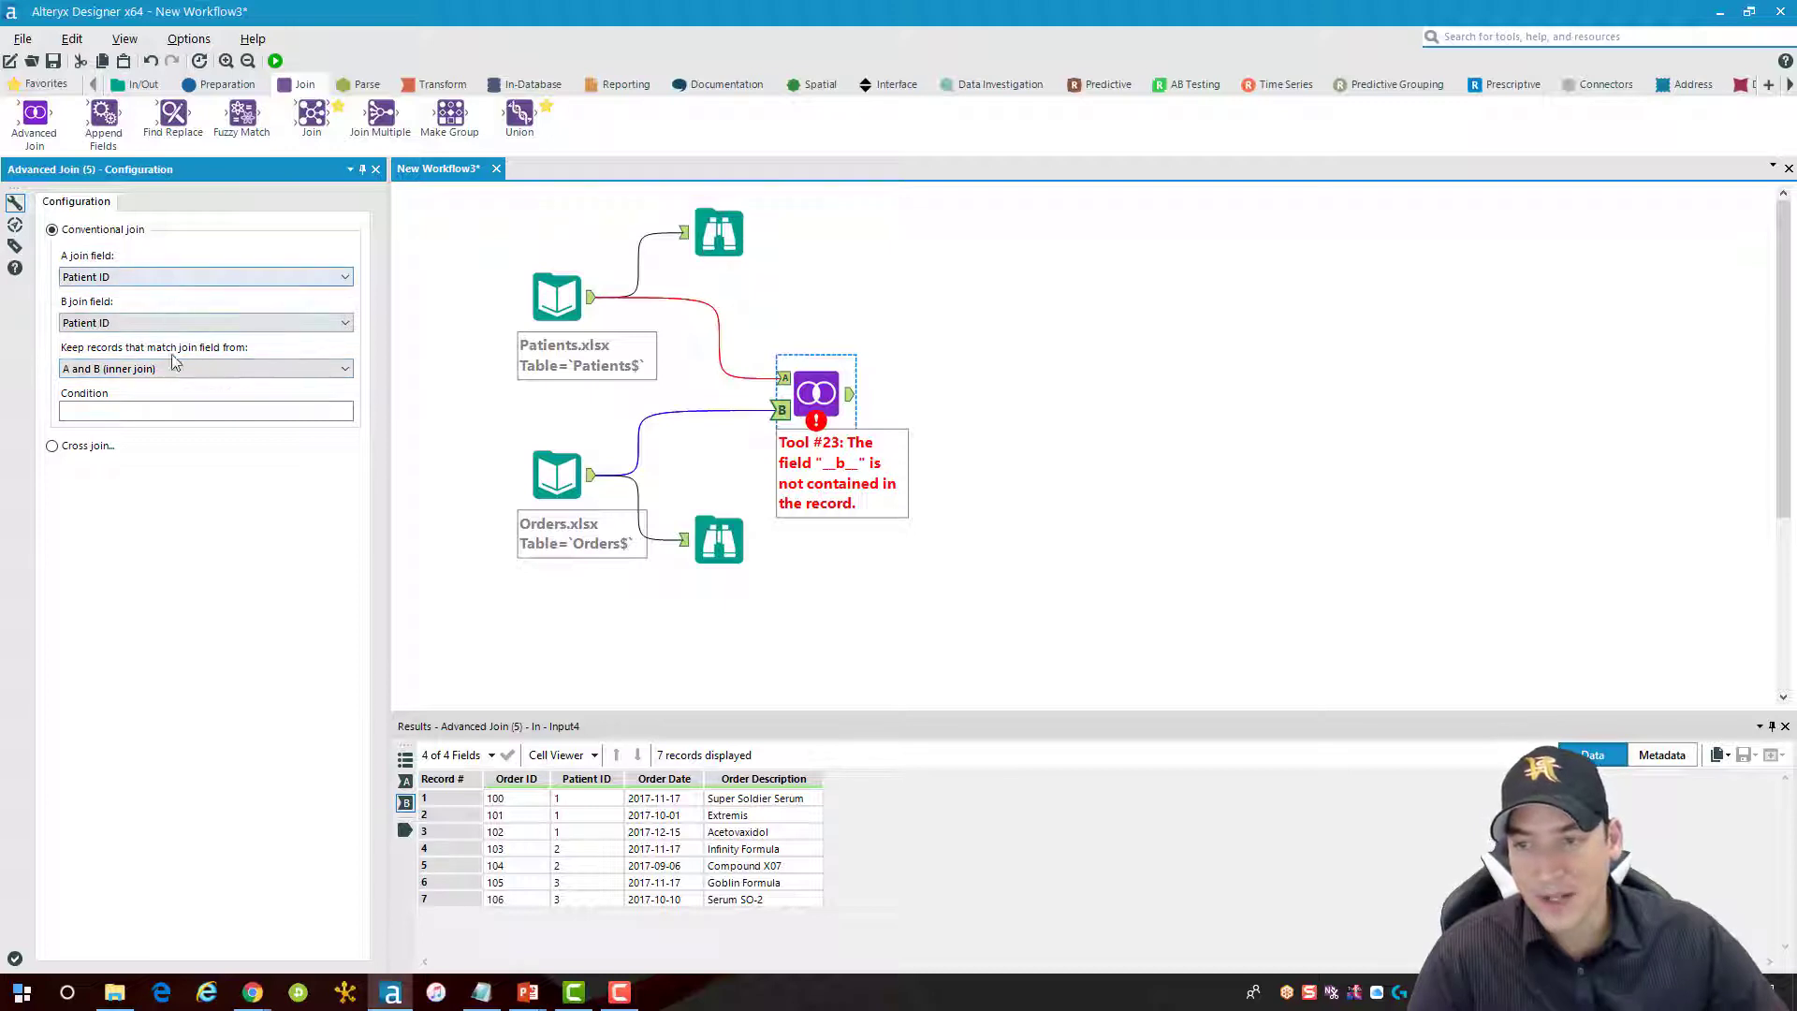
click(171, 408)
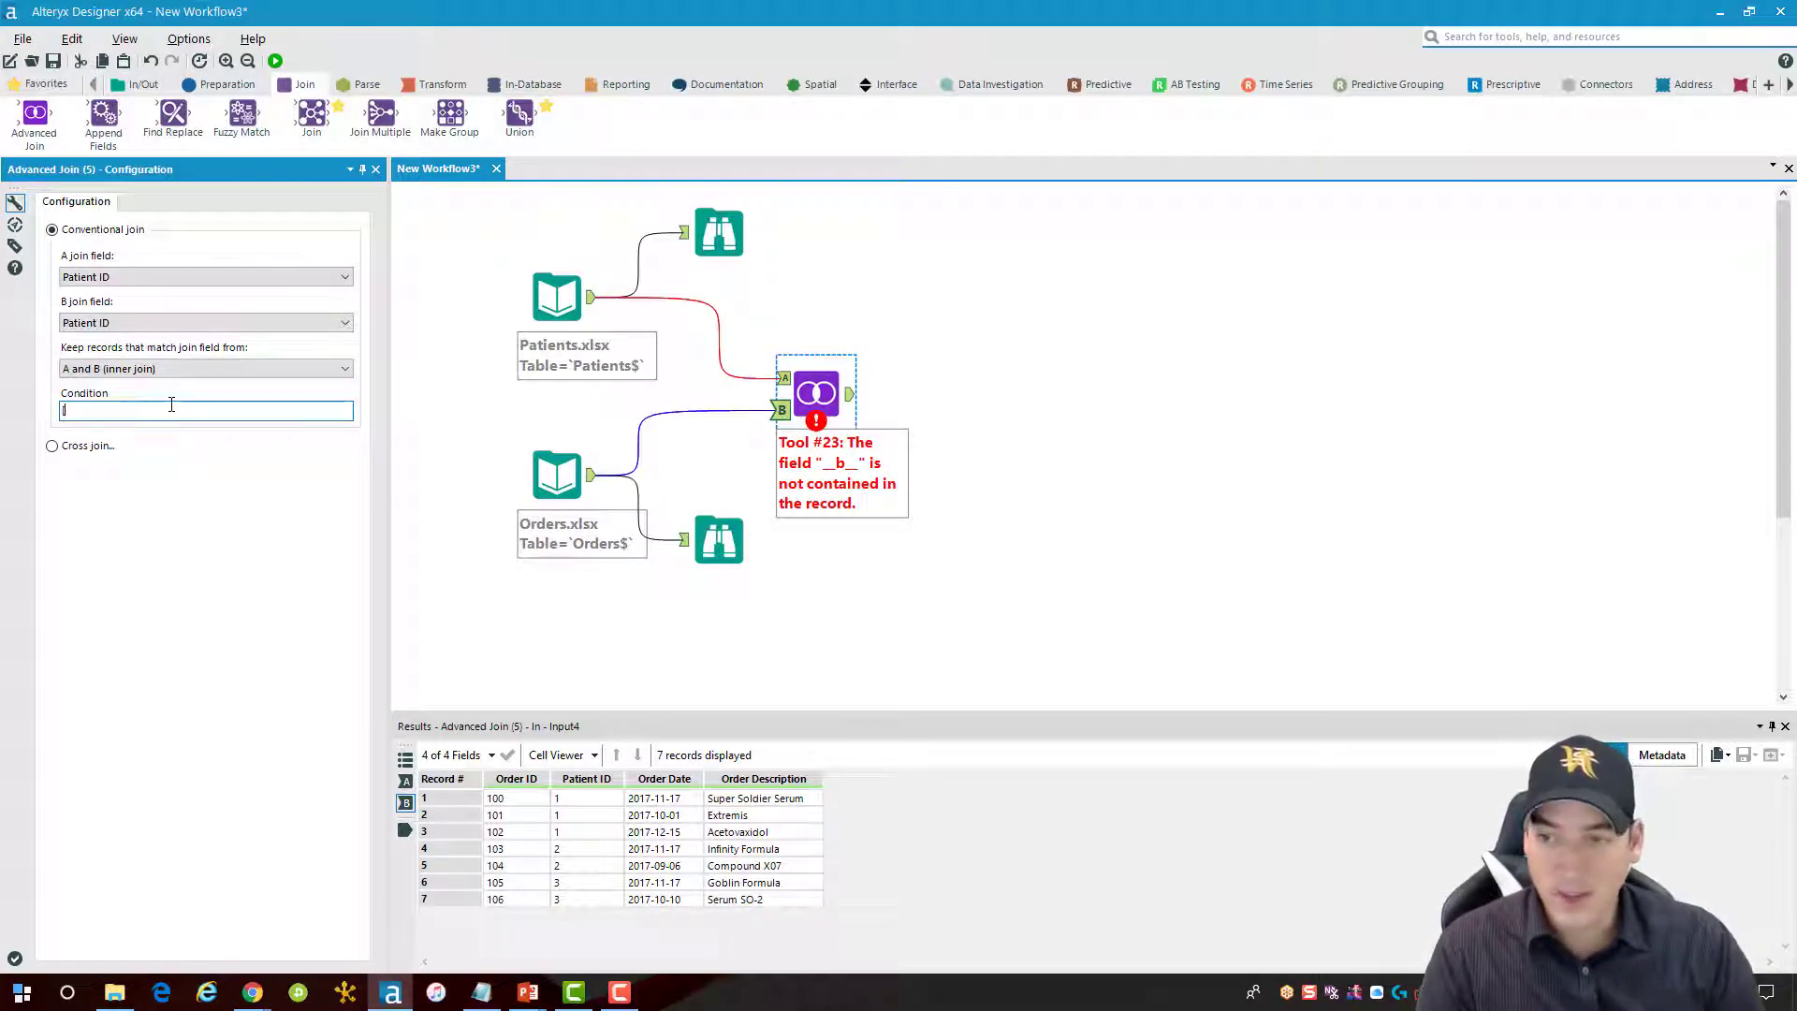
- Set the join condition to [Order Date] <= [Discharge Date] && [Order Date] >= [Admit Date] and run
text([Order Date] <= [)
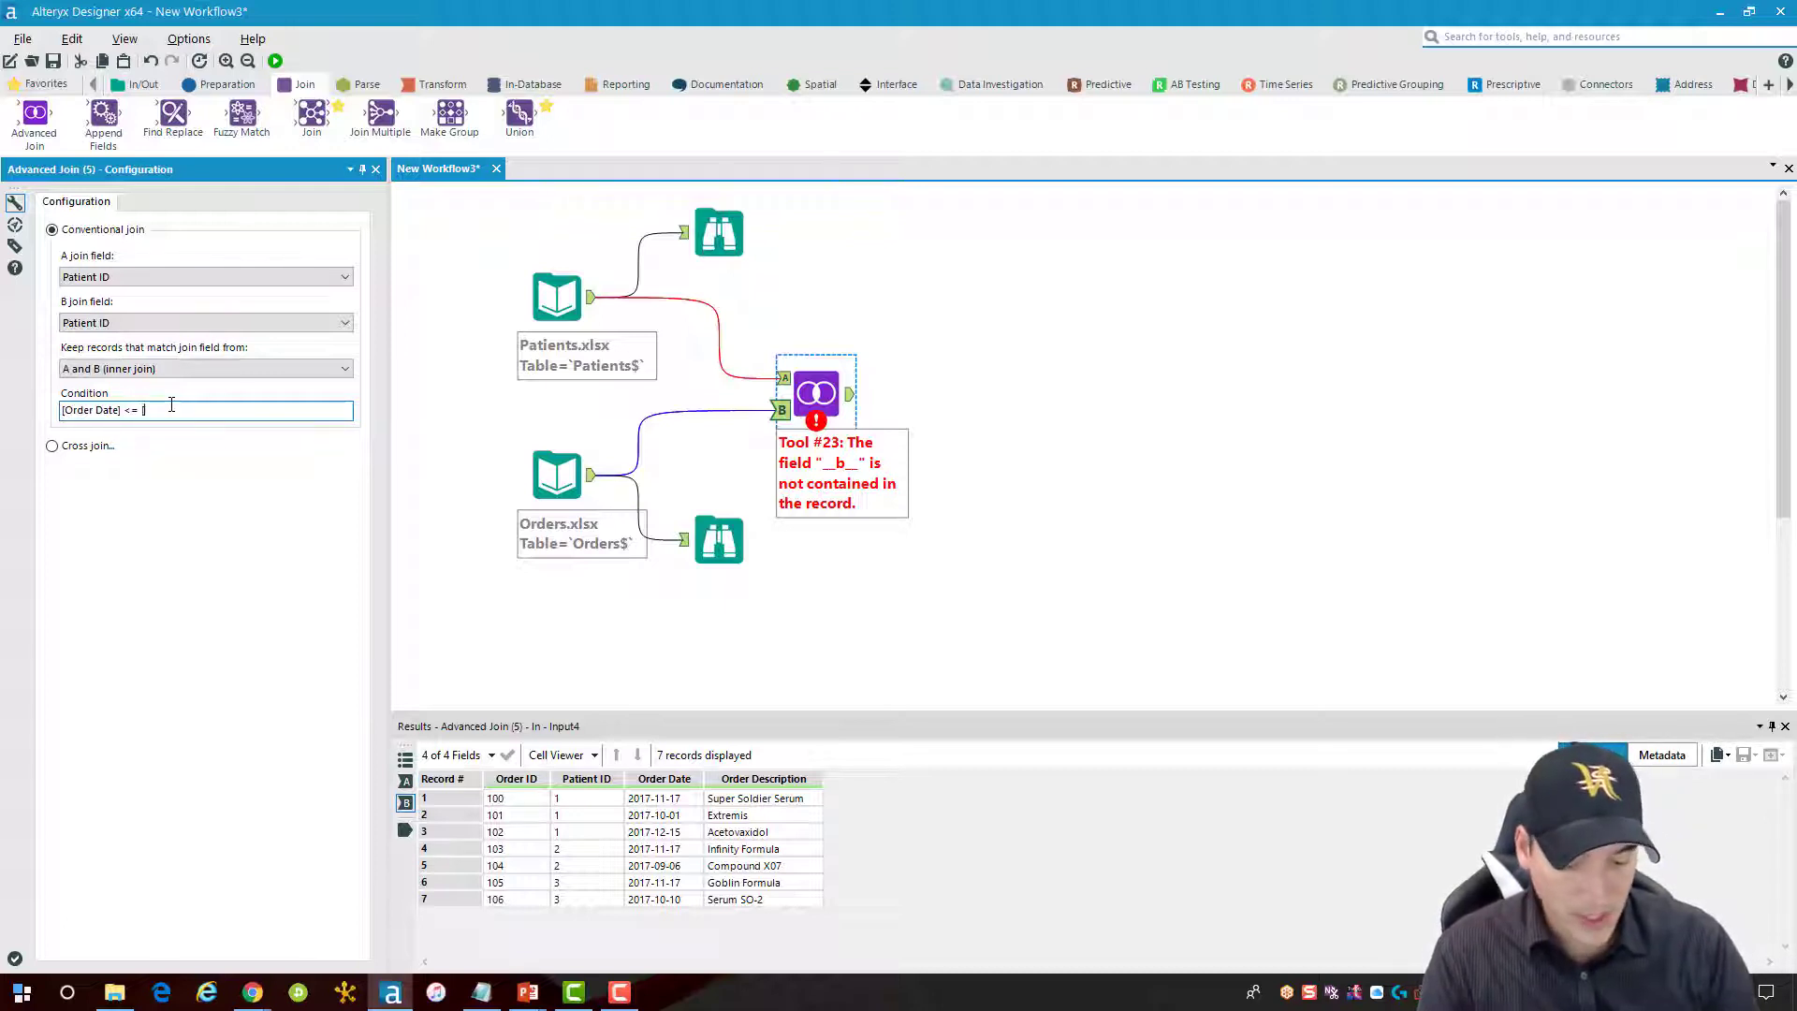
text(Date] <= [Dis)
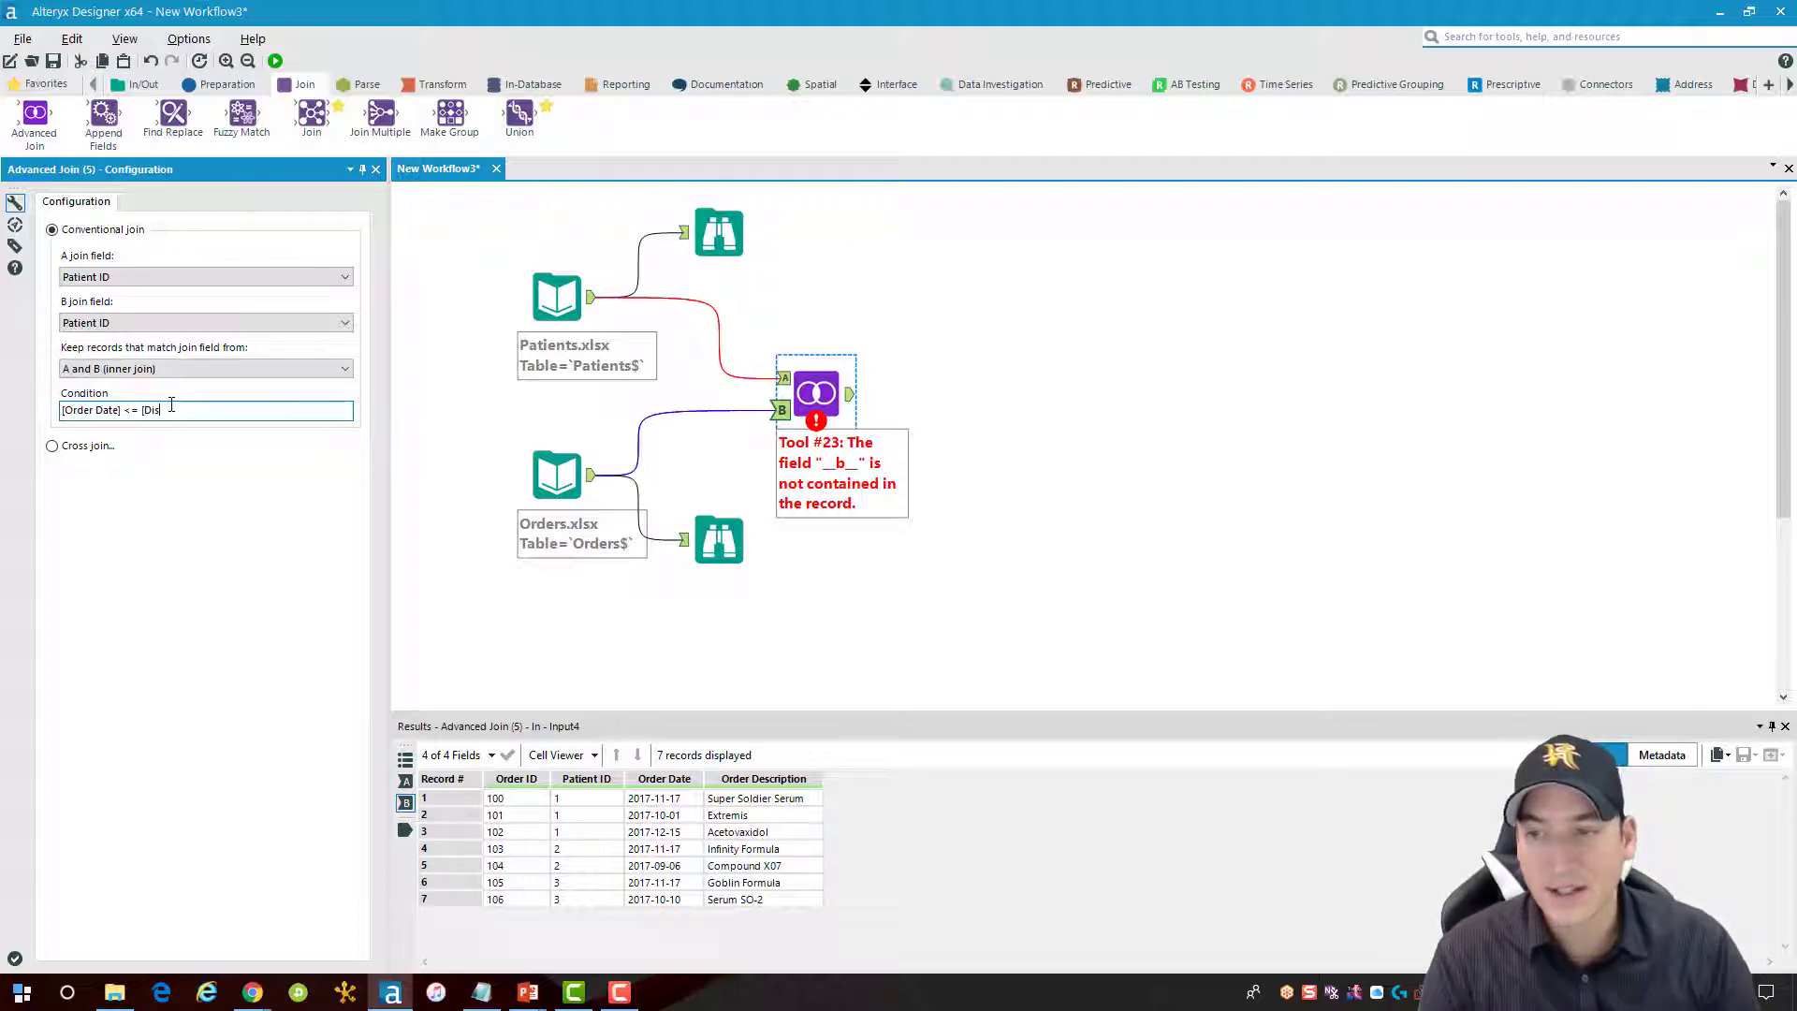
text(charge )
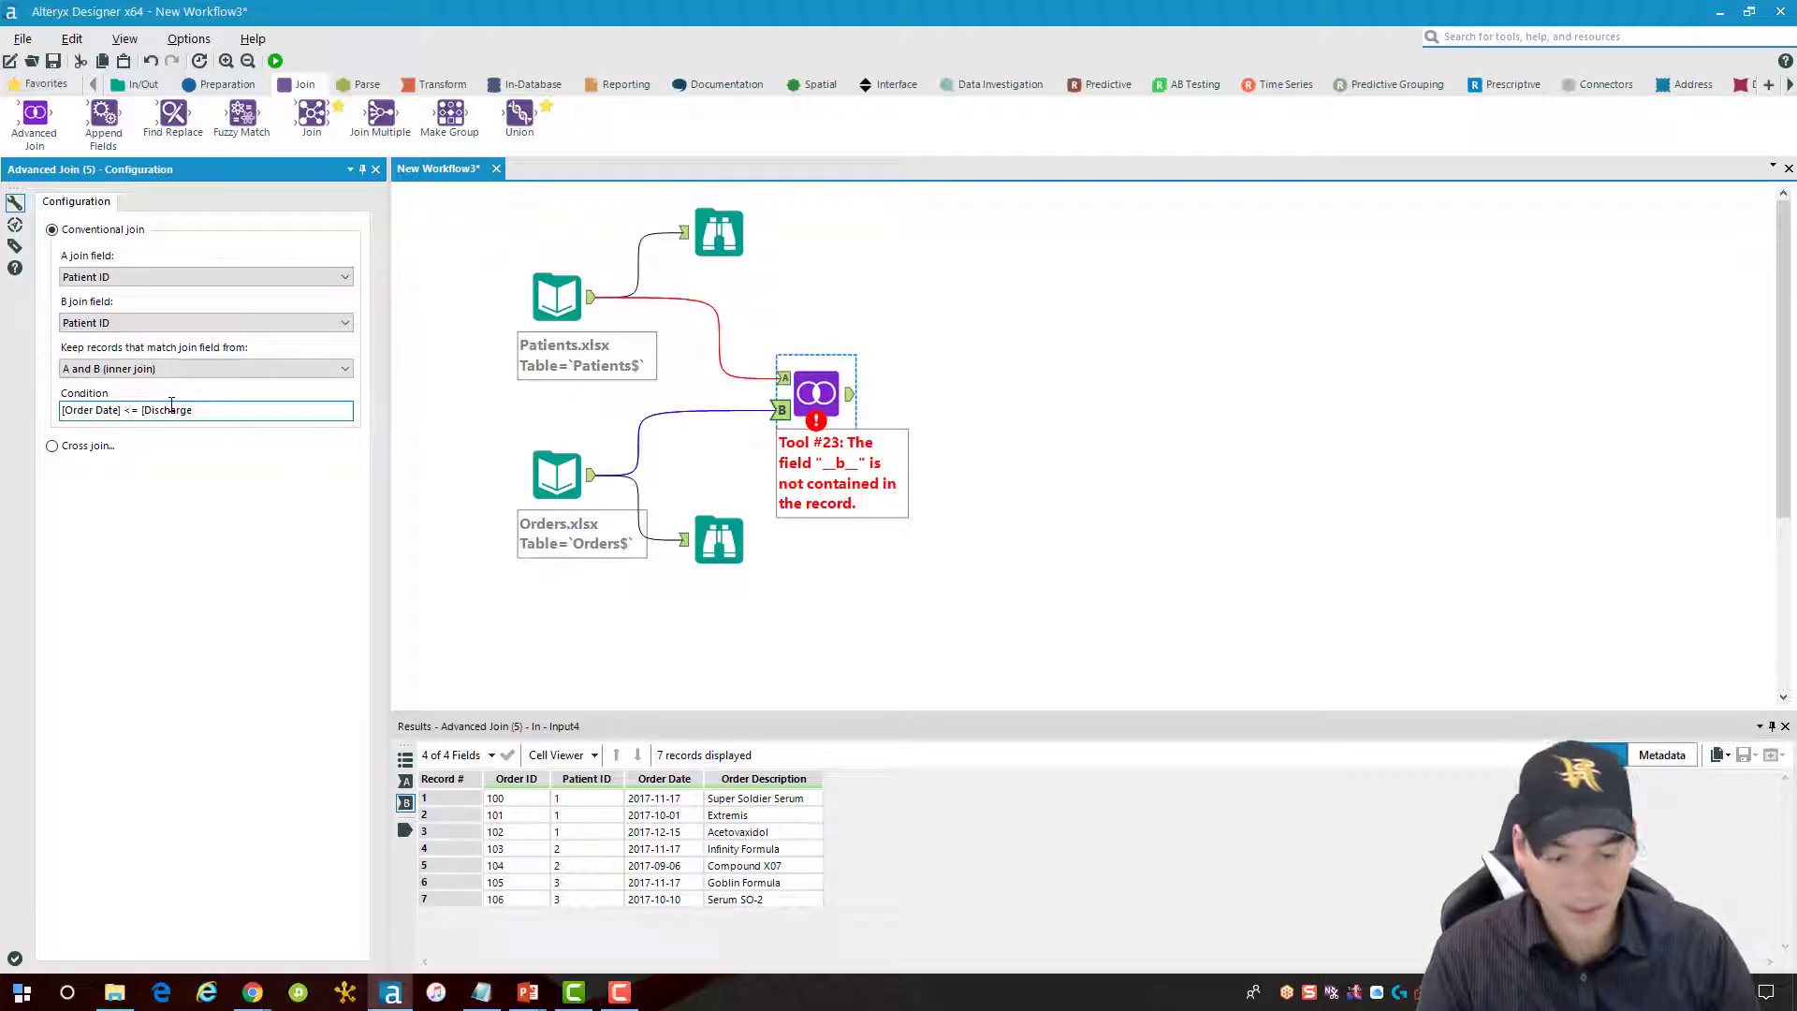
text(Date])
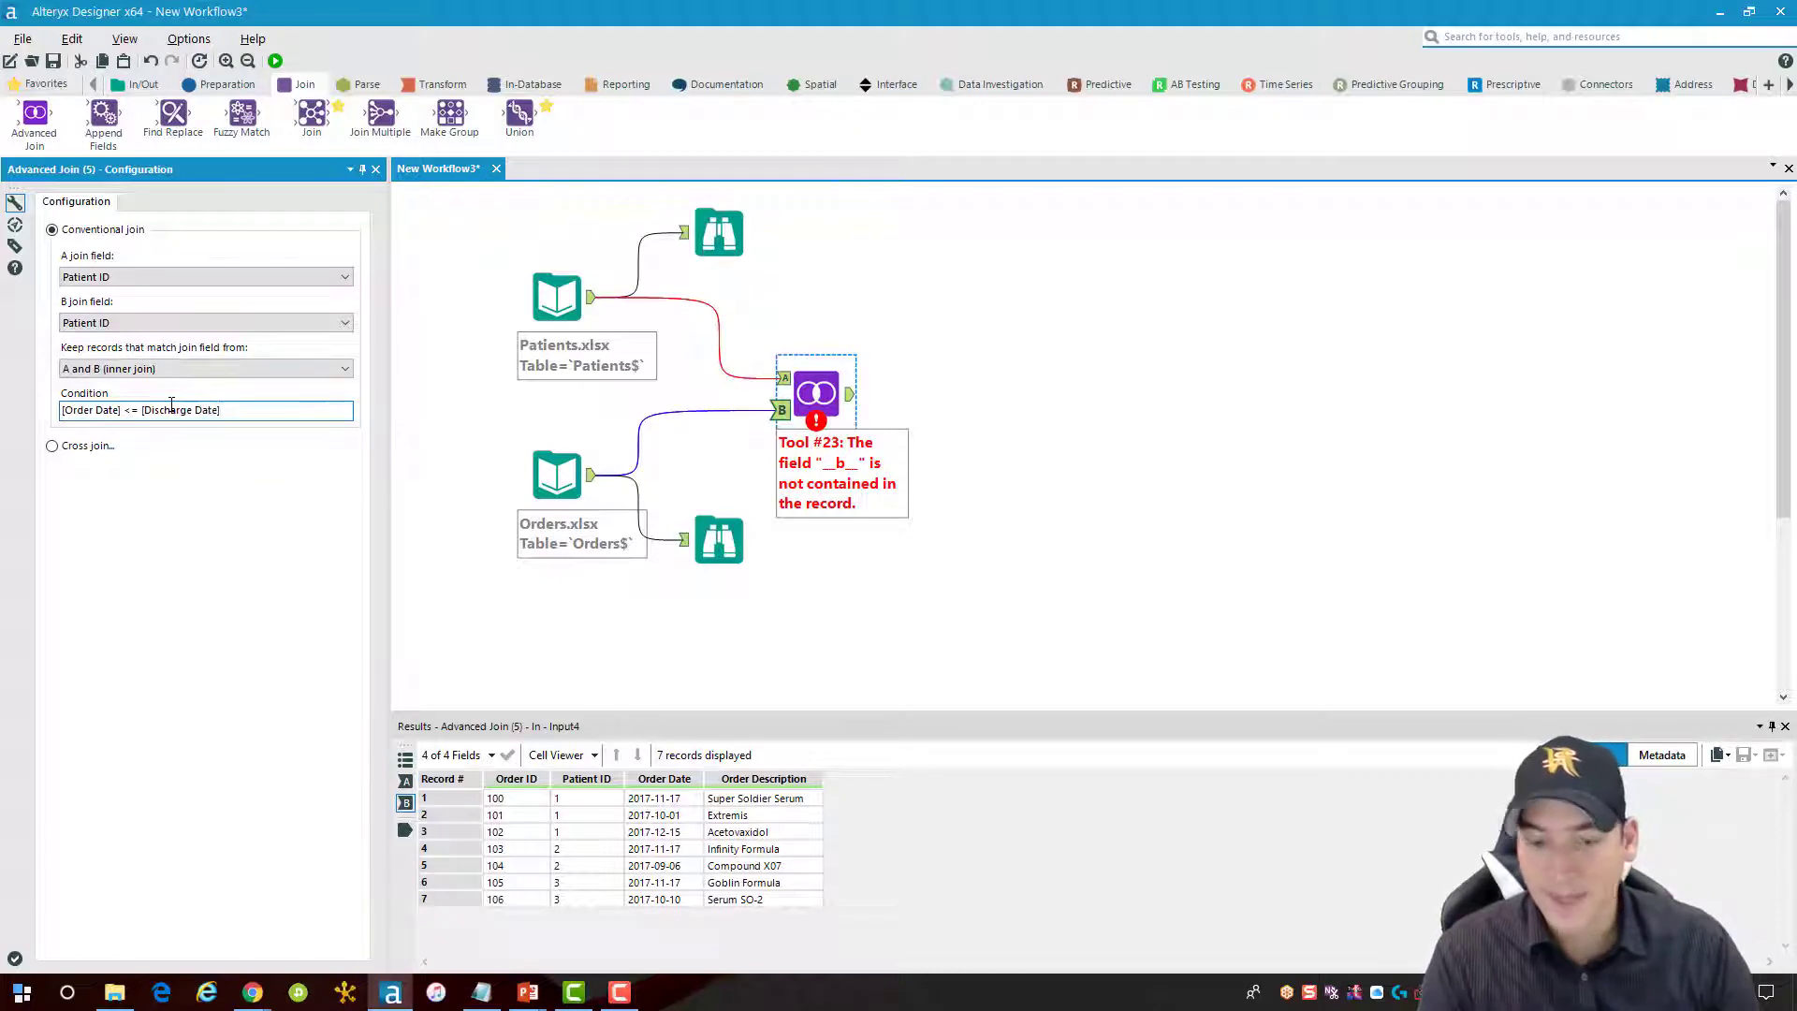
text( && )
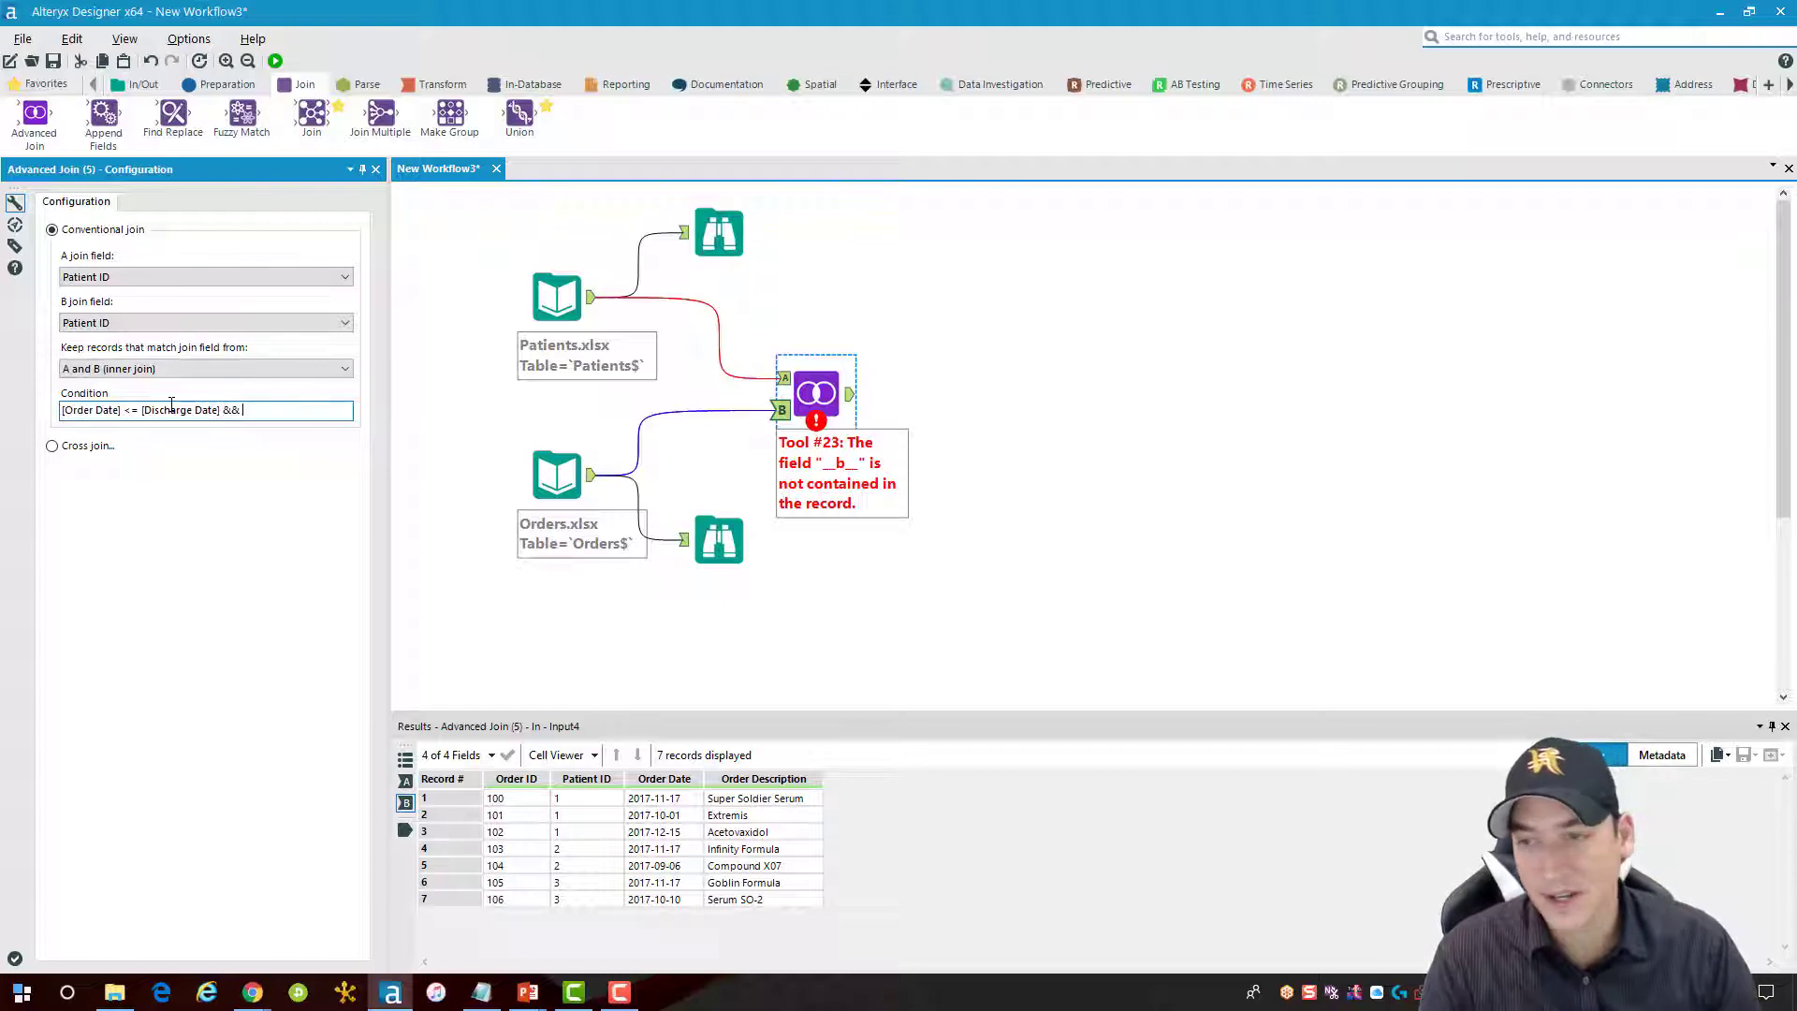
text([Order Date] >=)
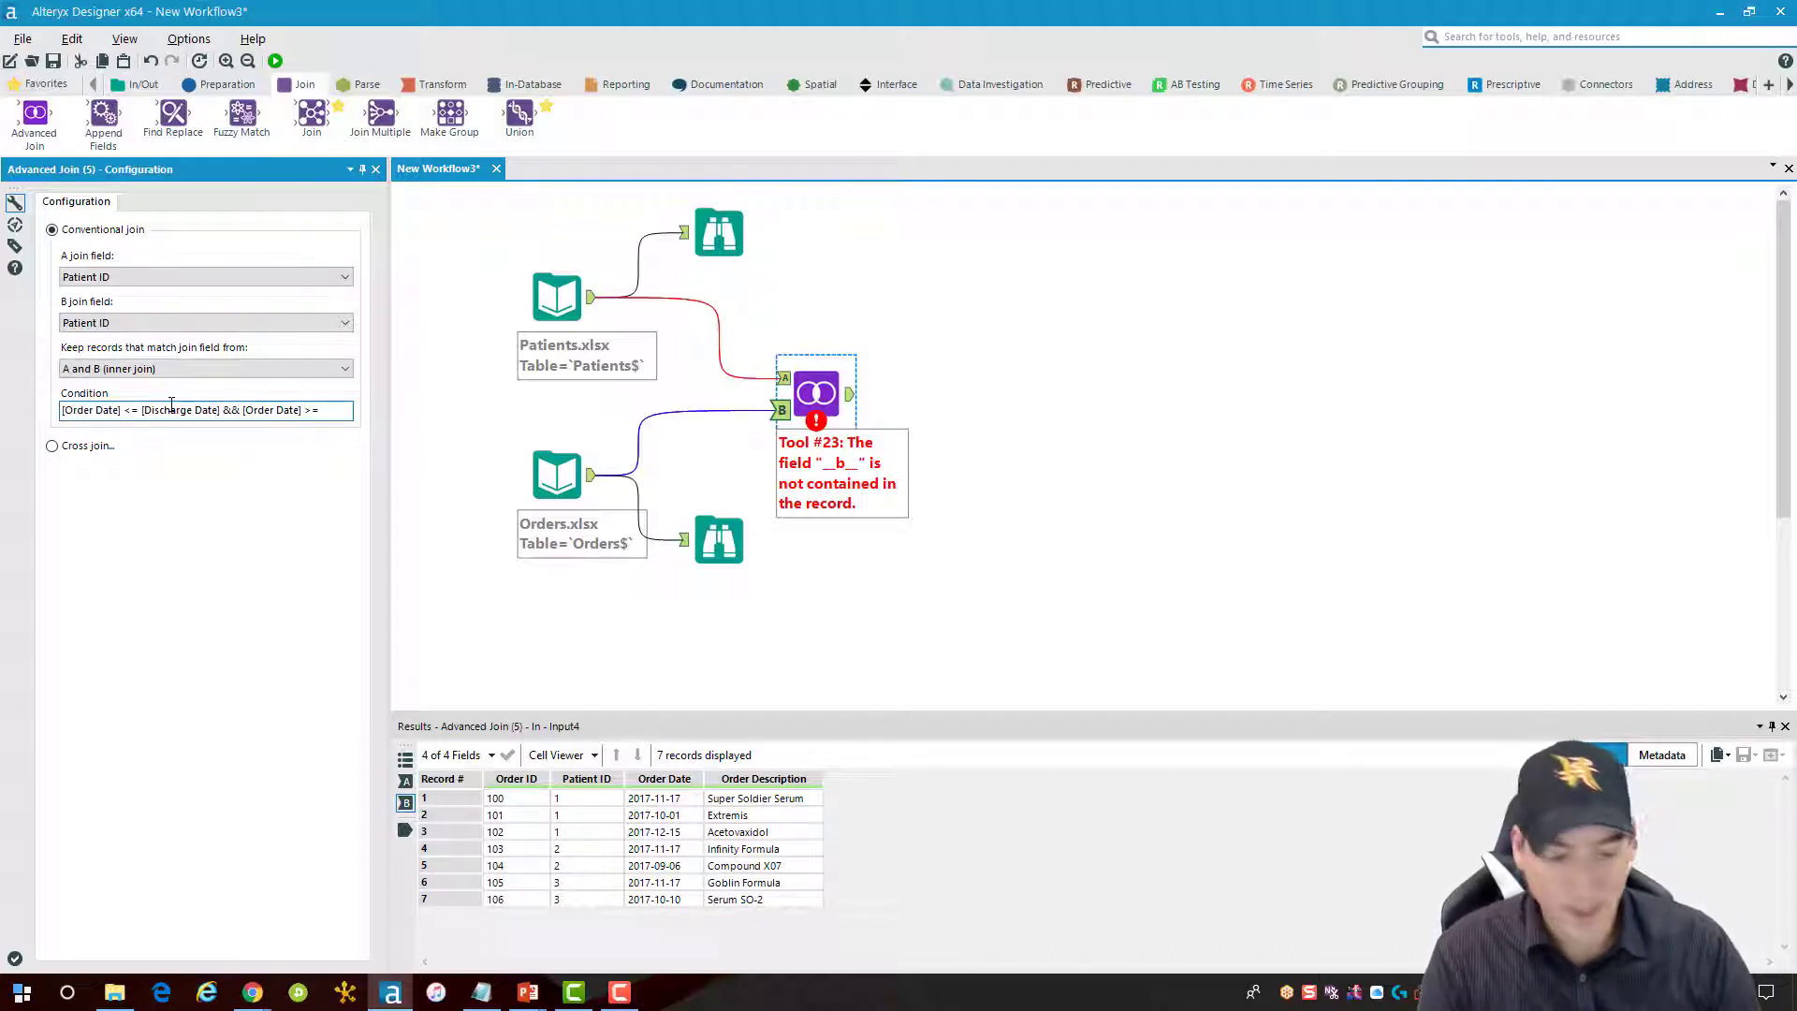
text([Admit)
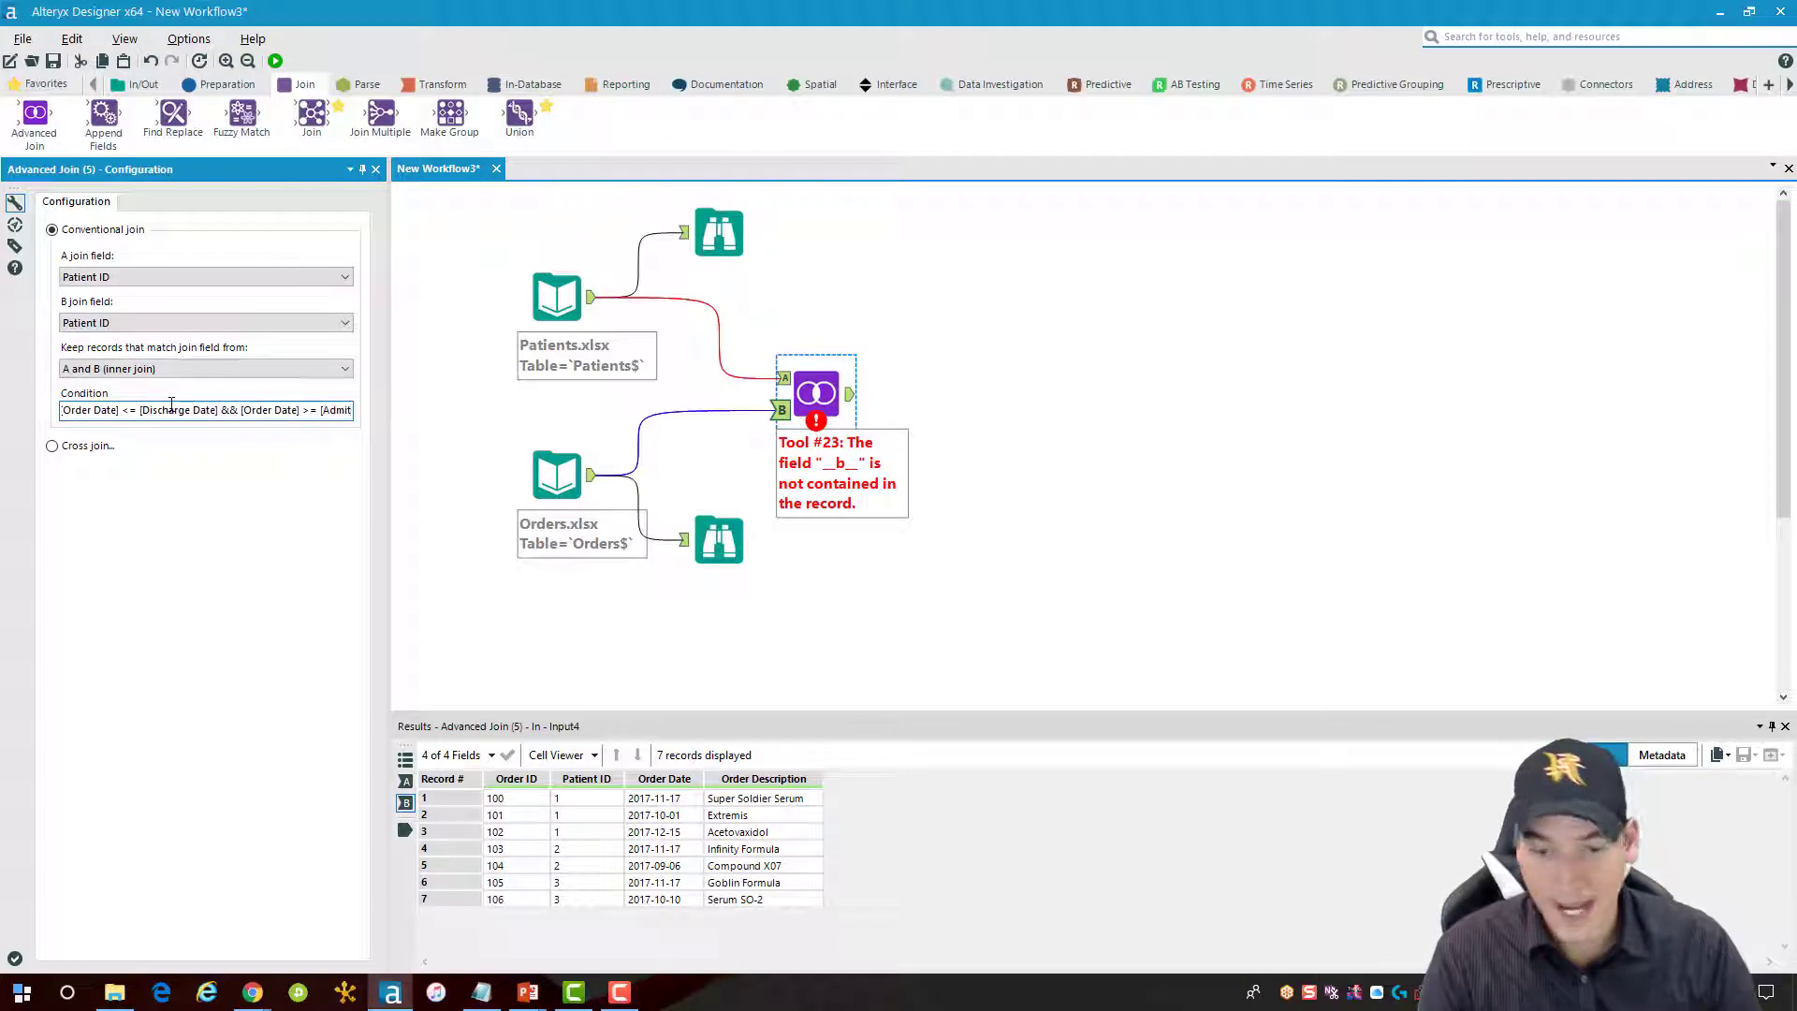
text( Date])
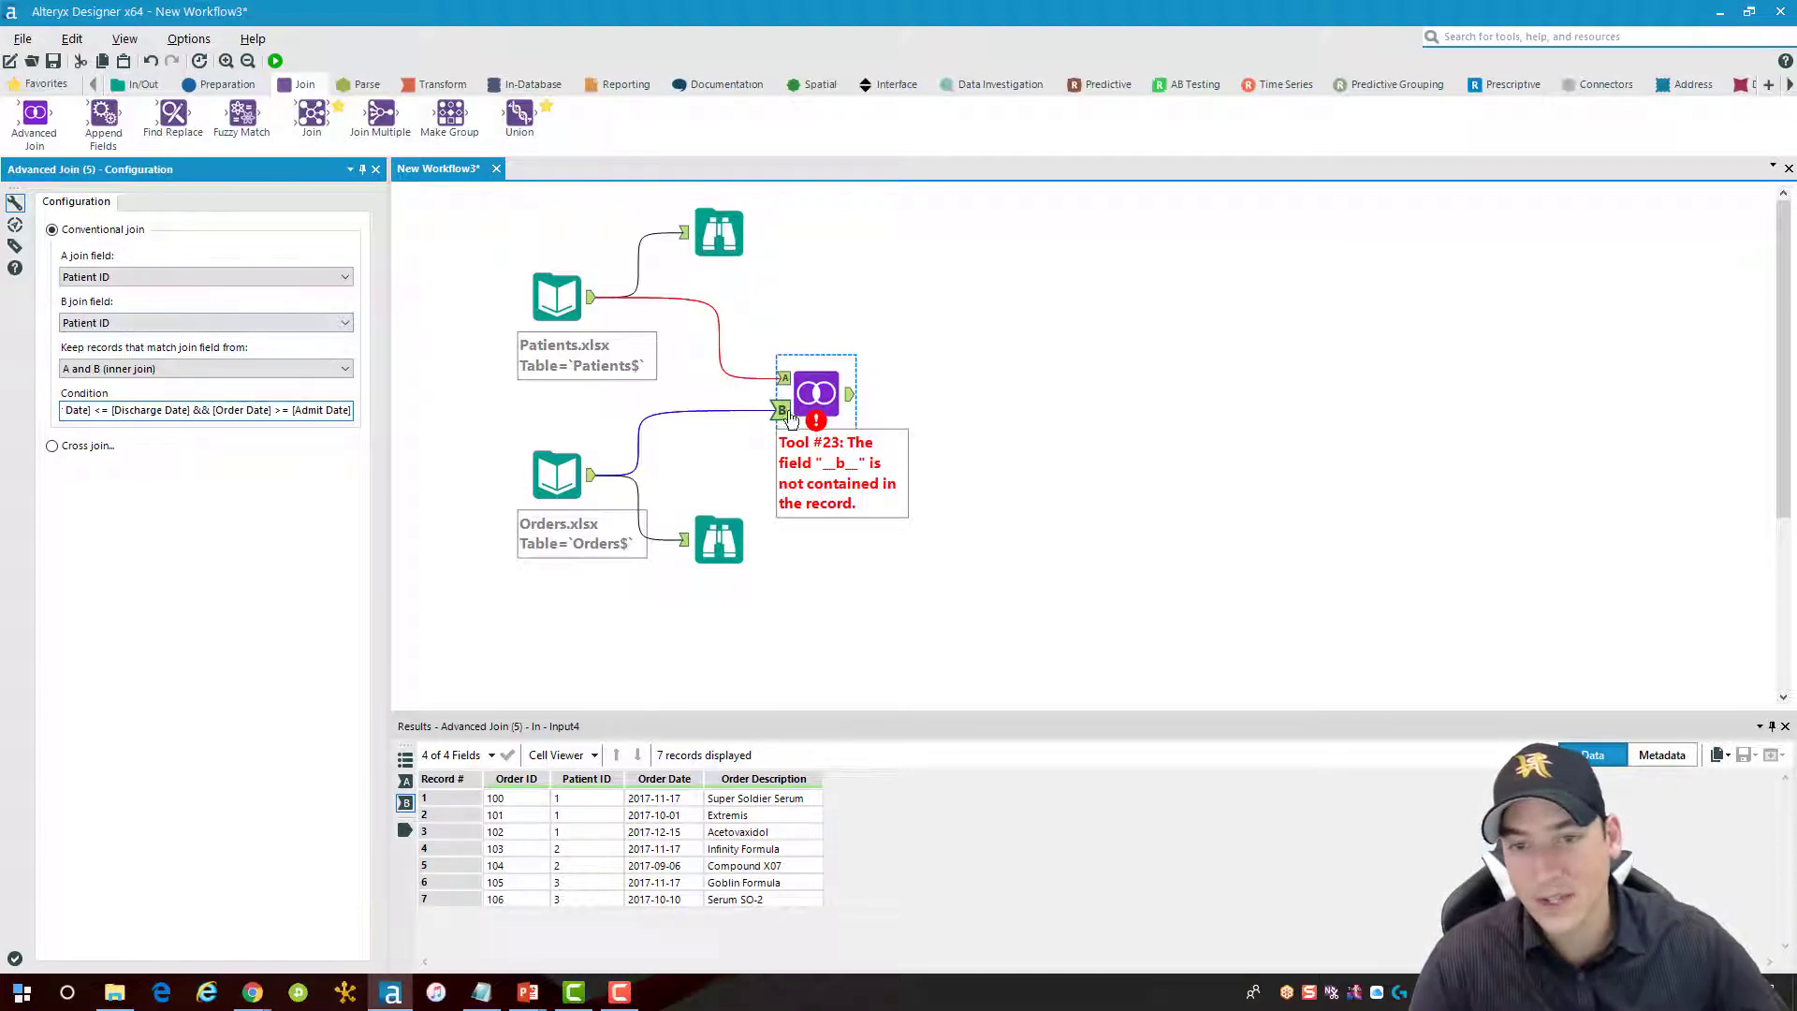
click(809, 392)
click(1086, 386)
key(ctrl+r)
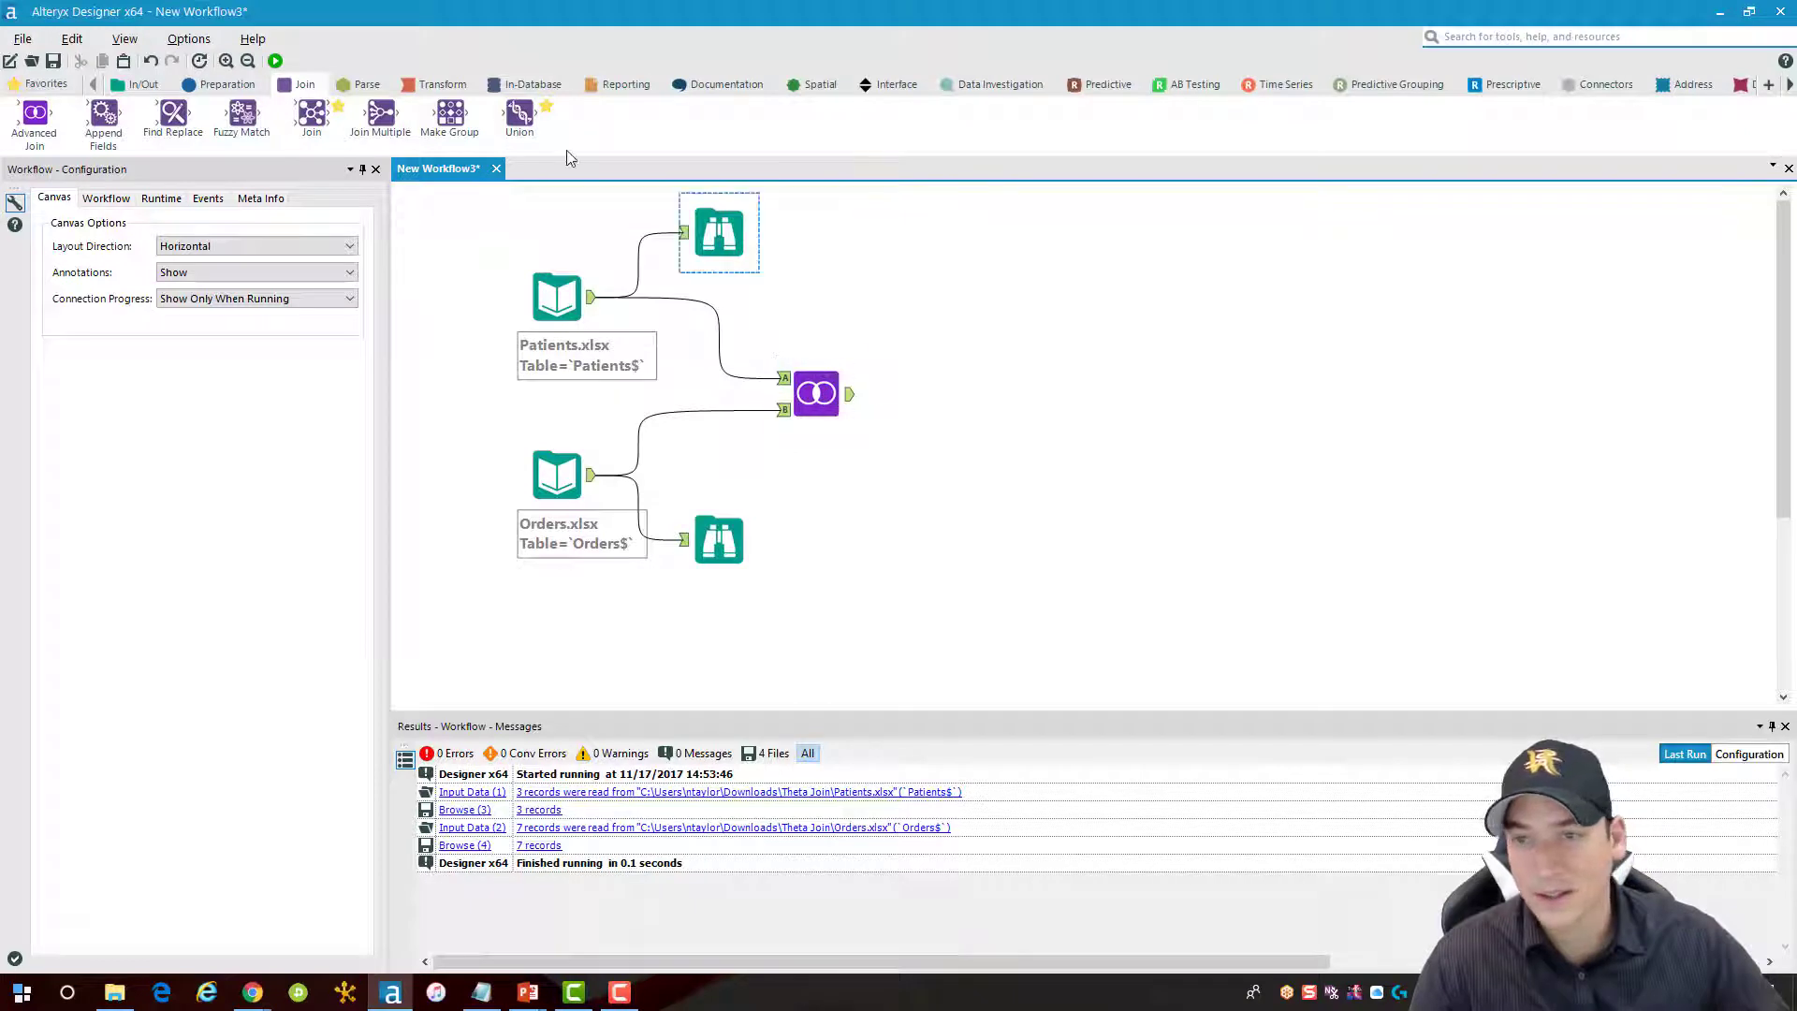
- Add a Browse tool after the Advanced Join and run, yielding orders 100, 103 and 105
right_click(836, 402)
click(926, 616)
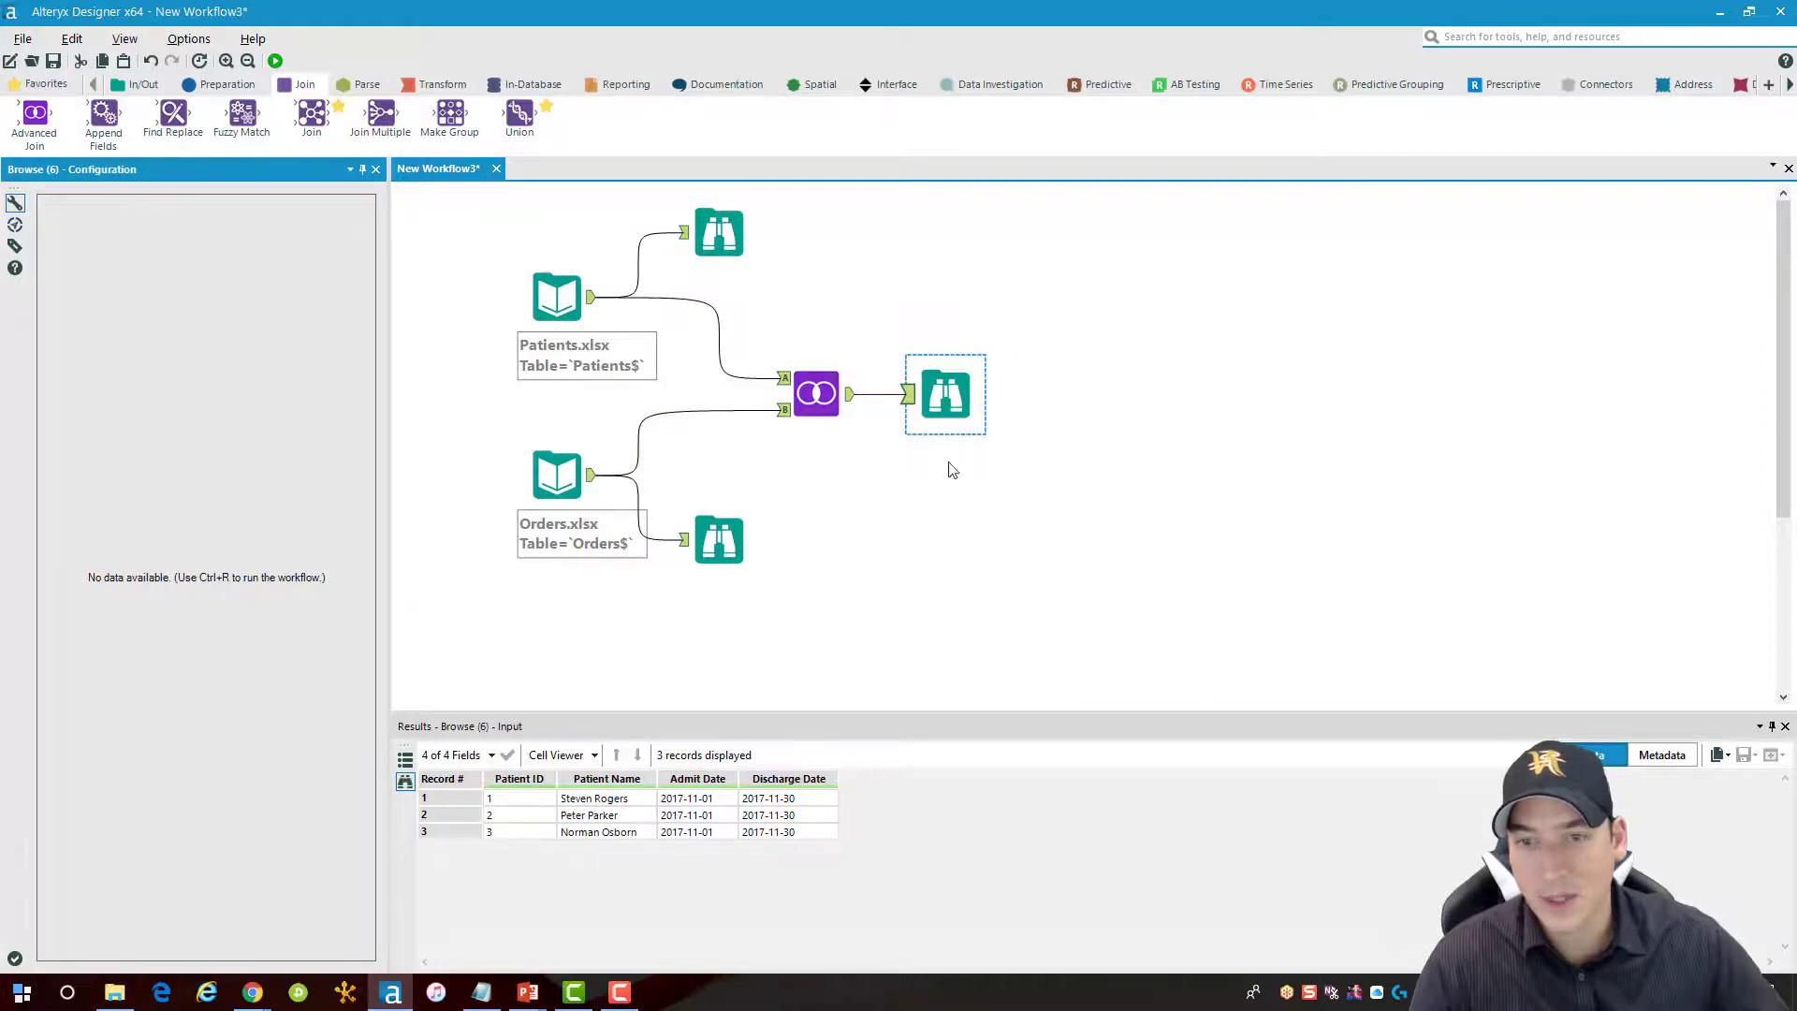
click(276, 61)
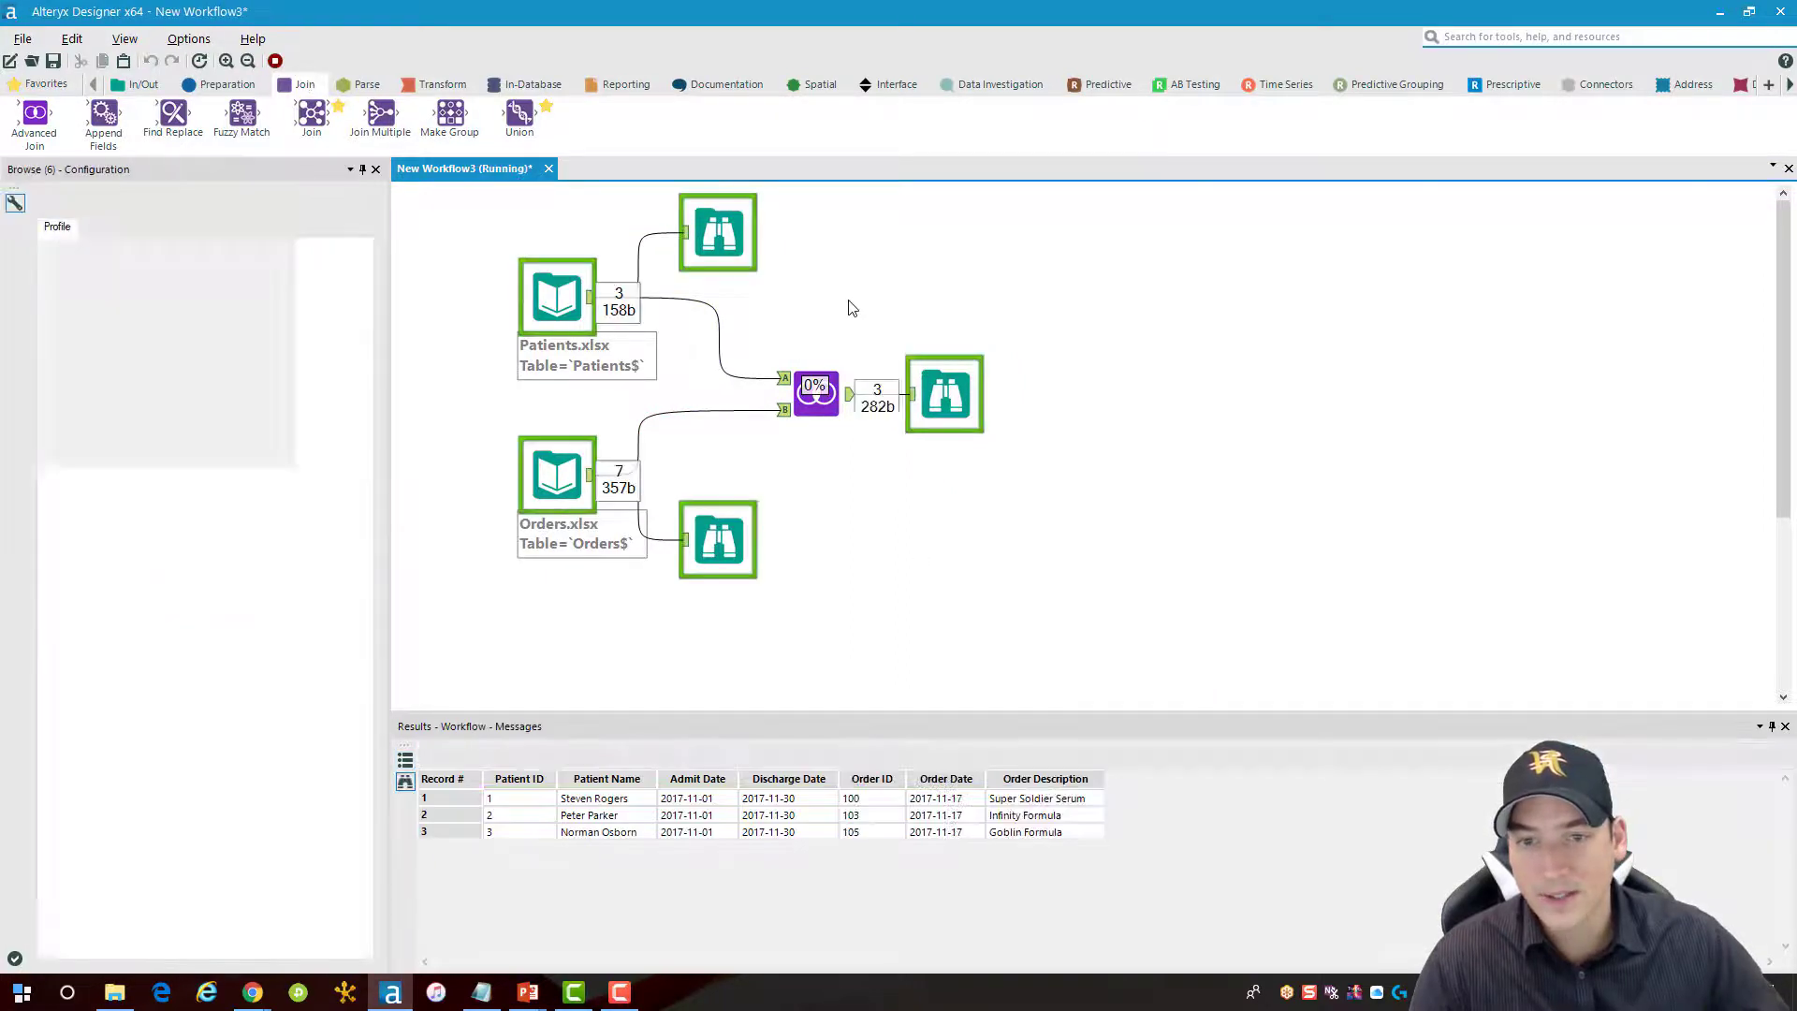
click(1032, 541)
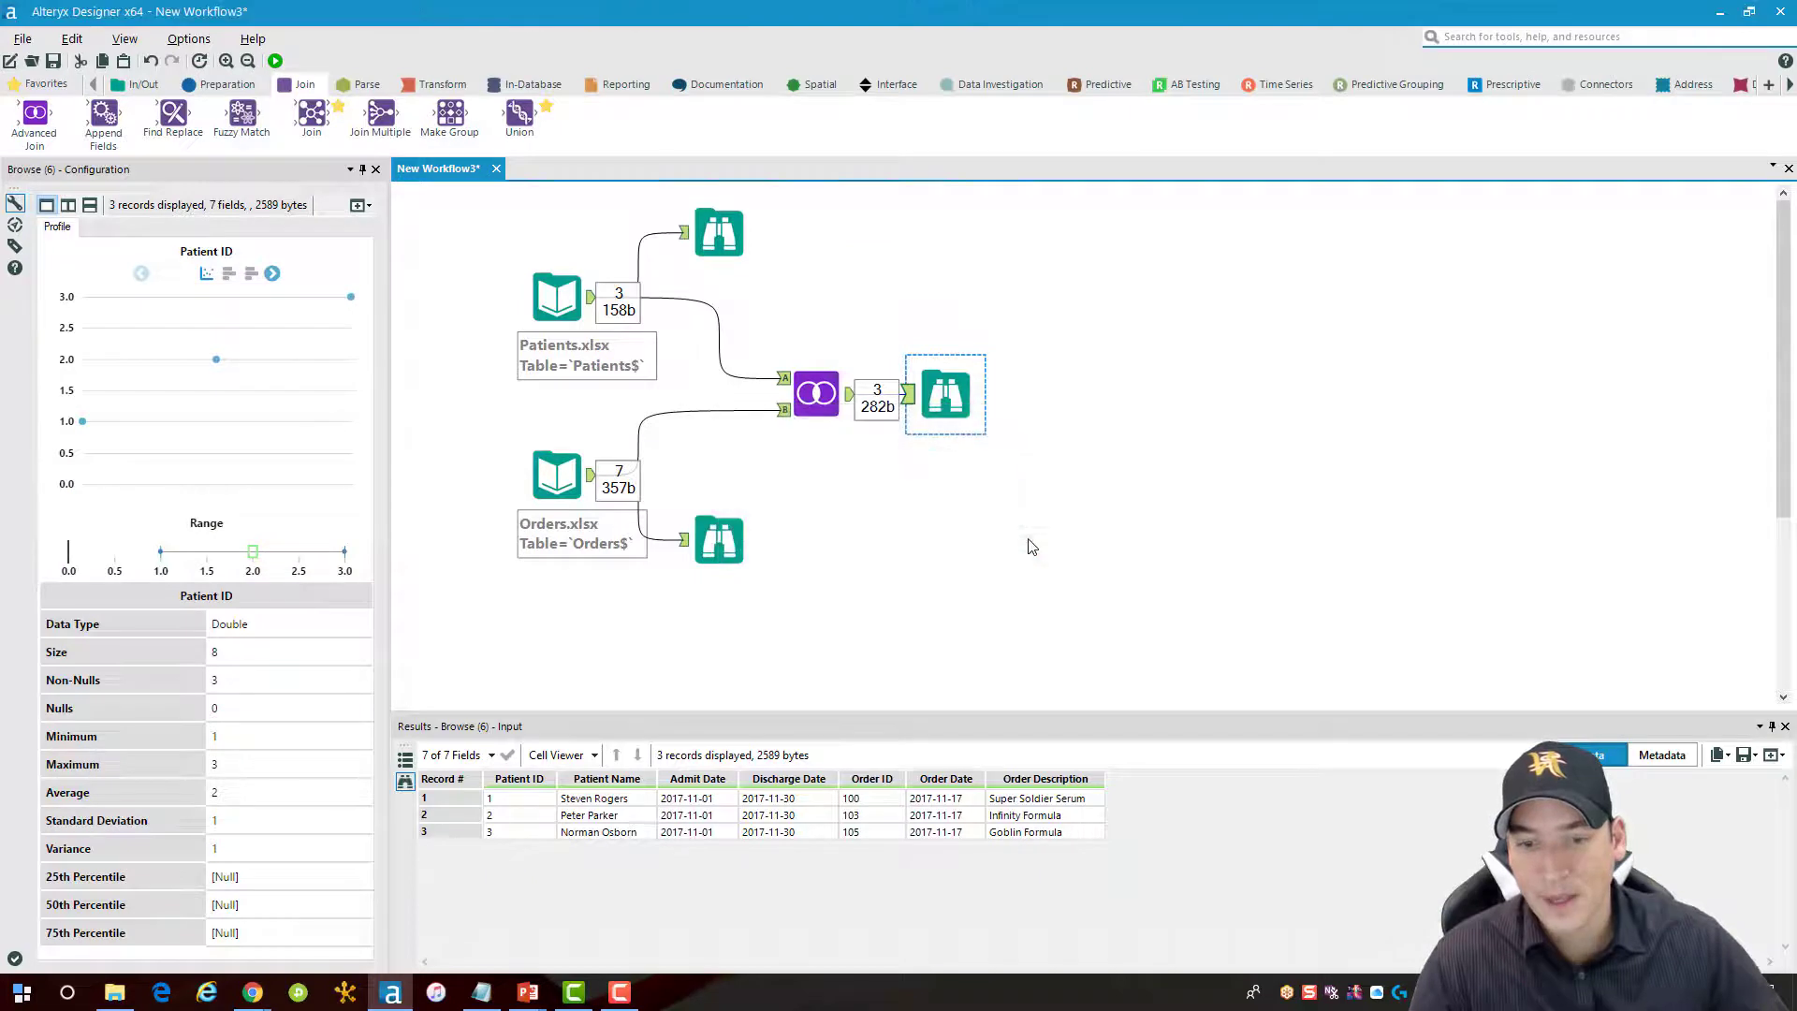